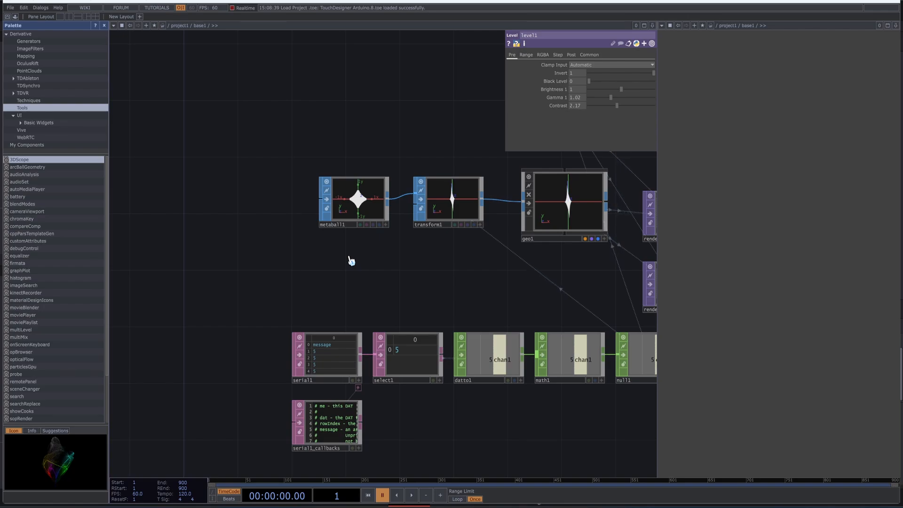
# Look over the node network and show the parameters of the metaball1 node.
pyautogui.scroll(4, 342, 226)
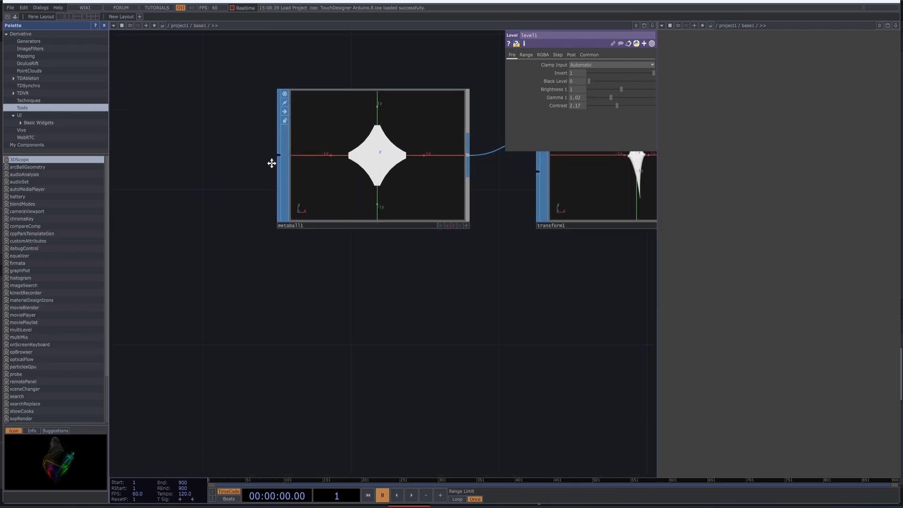
pyautogui.scroll(-5, 292, 198)
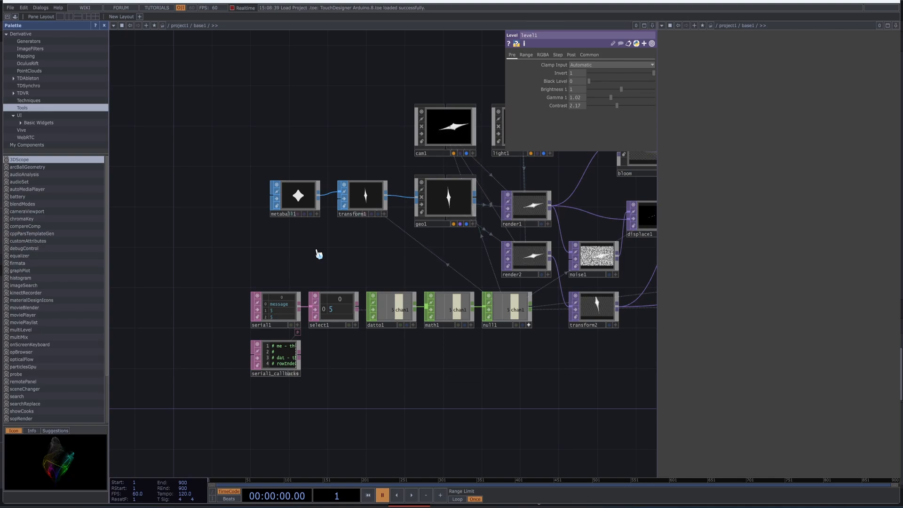
pyautogui.scroll(3, 290, 254)
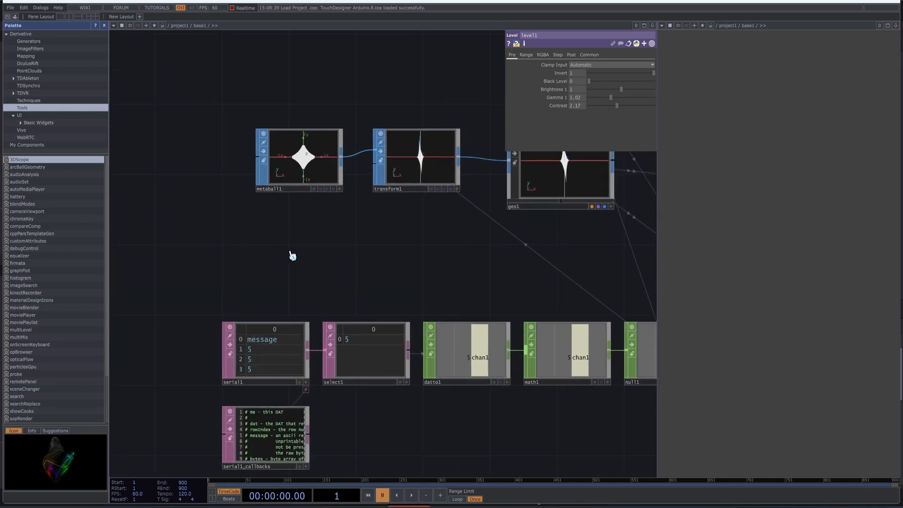
pyautogui.scroll(-2, 290, 252)
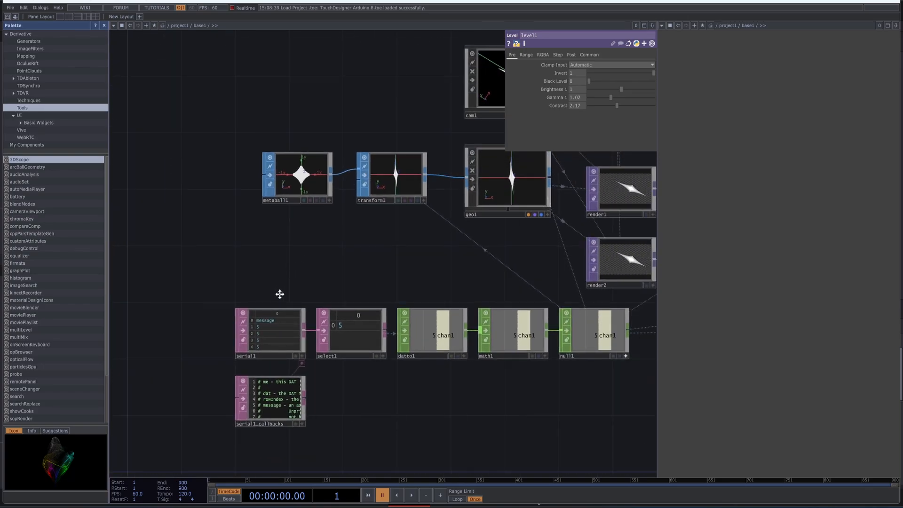
pyautogui.moveTo(281, 294); pyautogui.dragTo(258, 334)
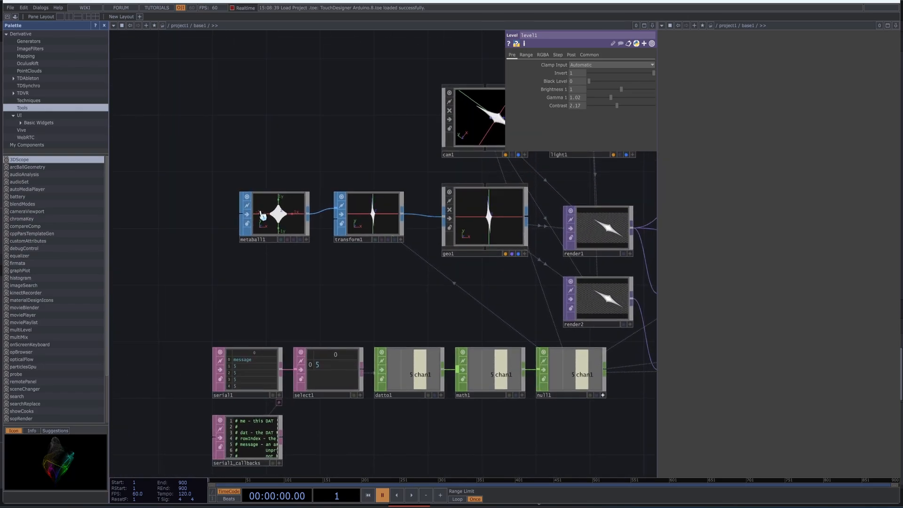
pyautogui.click(273, 235)
pyautogui.moveTo(309, 155)
pyautogui.mouseDown()
pyautogui.moveTo(367, 177)
pyautogui.moveTo(314, 142)
pyautogui.mouseUp()
pyautogui.moveTo(312, 262); pyautogui.dragTo(297, 233)
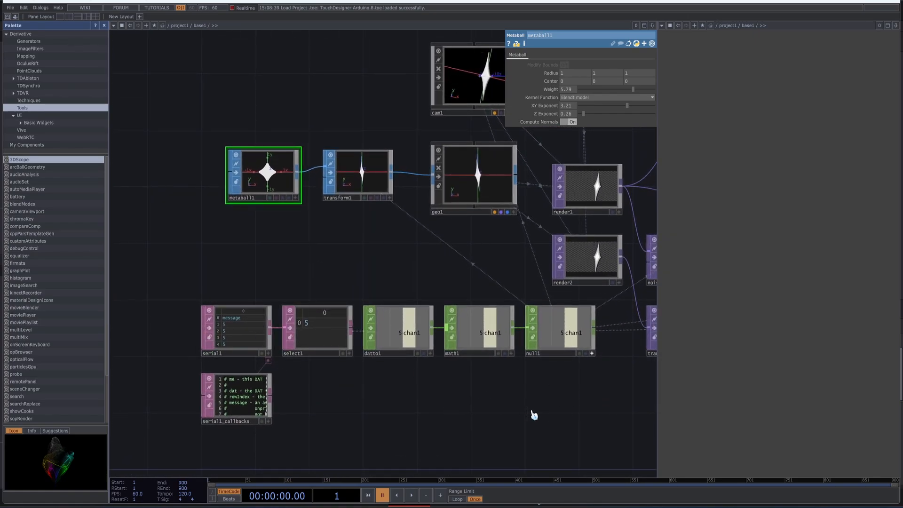
# Select the whole sensor data chain from serial1 to null1, together with serial1_callbacks.
pyautogui.moveTo(598, 421); pyautogui.dragTo(248, 334, button='right')
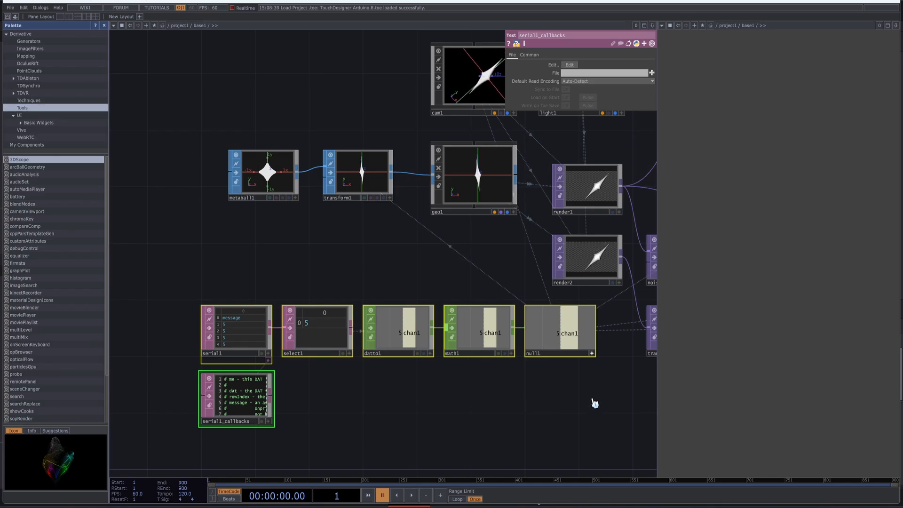
pyautogui.moveTo(593, 400)
pyautogui.mouseDown()
pyautogui.moveTo(405, 390)
pyautogui.moveTo(589, 406)
pyautogui.mouseUp()
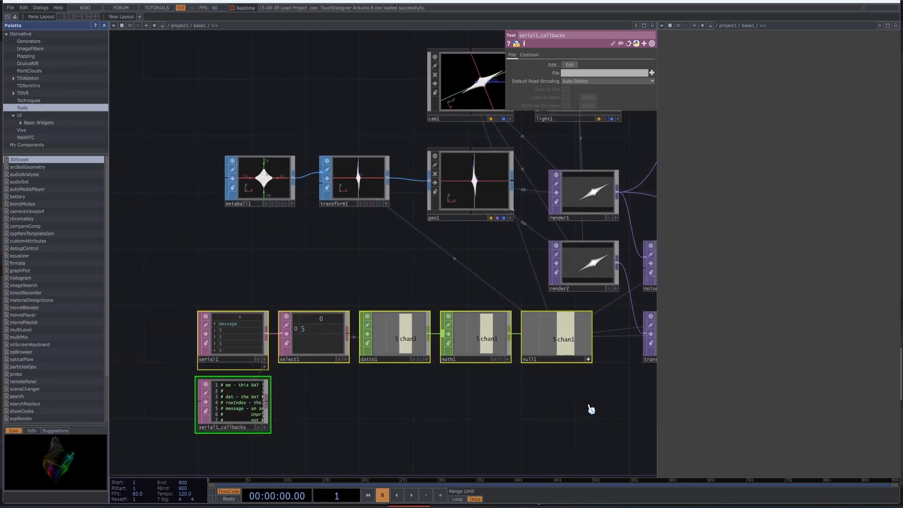
pyautogui.click(584, 408)
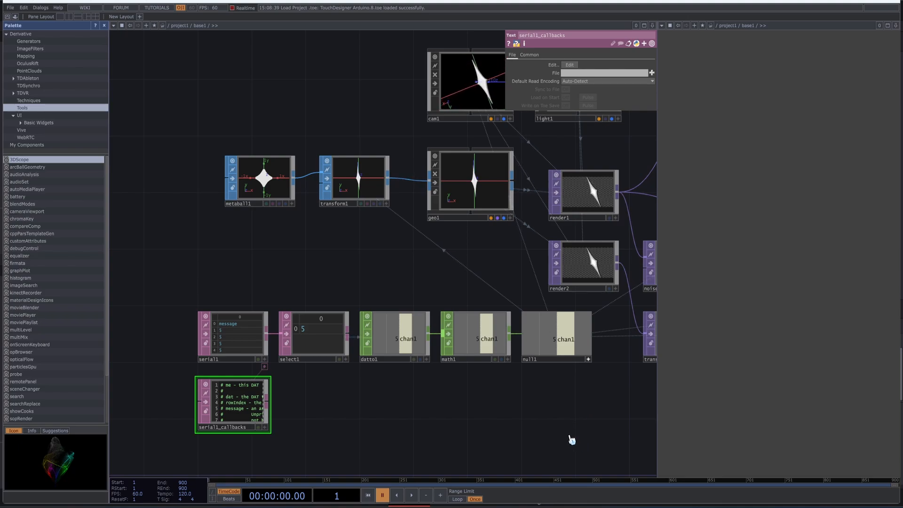
pyautogui.moveTo(587, 428); pyautogui.dragTo(233, 348)
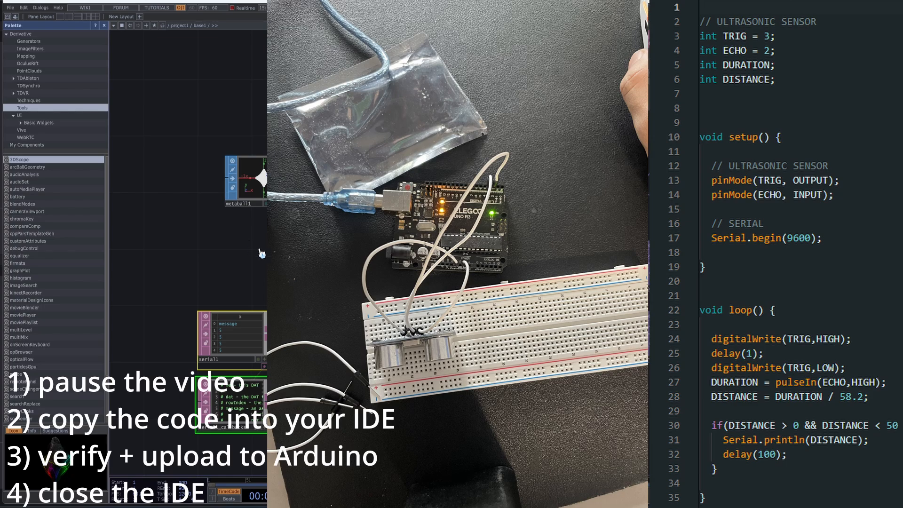
pyautogui.moveTo(263, 254); pyautogui.dragTo(332, 373)
# Examine the parameters of the metaball1 node and of the transform1 node it feeds.
pyautogui.click(320, 220)
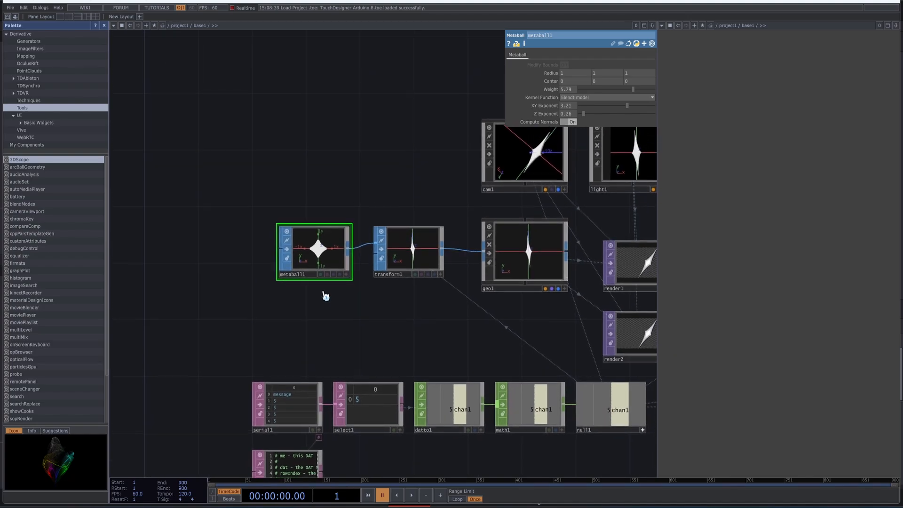
pyautogui.scroll(5, 324, 295)
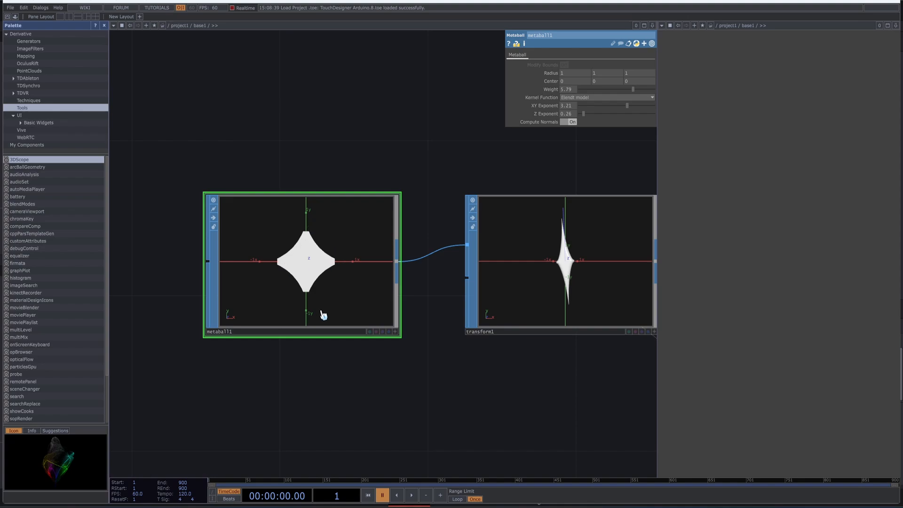
pyautogui.moveTo(525, 392); pyautogui.dragTo(390, 391)
pyautogui.click(403, 277)
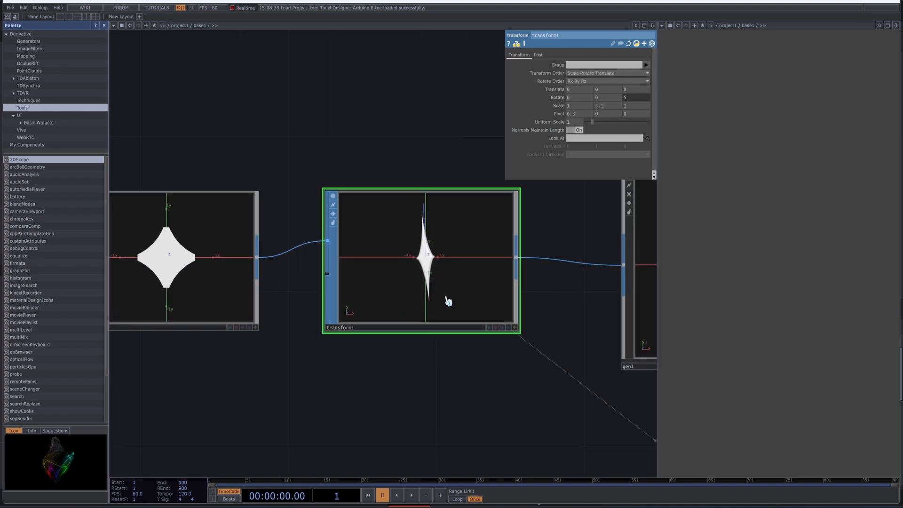
pyautogui.scroll(-2, 494, 389)
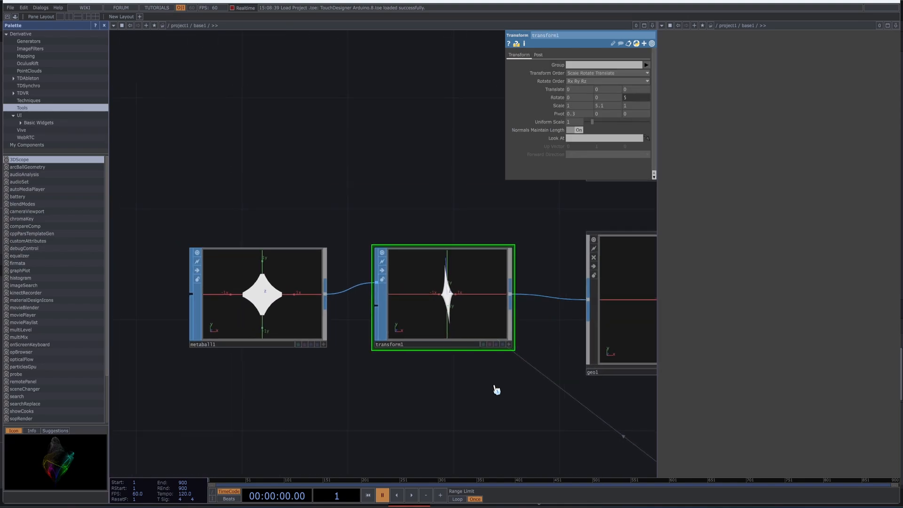
pyautogui.press('h')
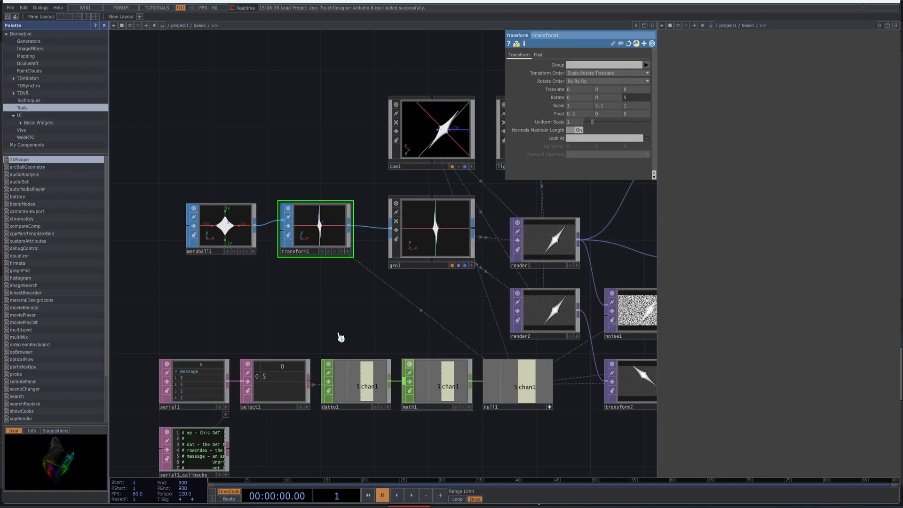
pyautogui.scroll(5, 337, 339)
pyautogui.scroll(-5, 348, 318)
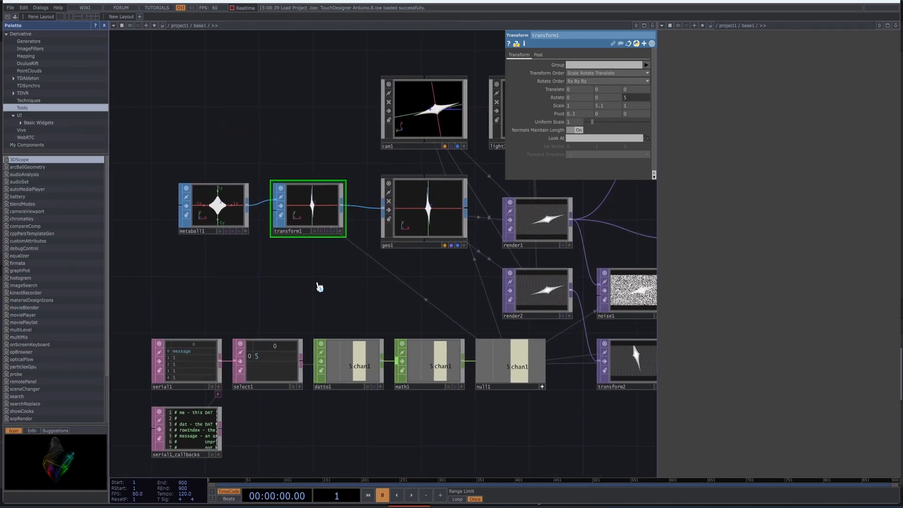
pyautogui.moveTo(316, 283); pyautogui.dragTo(308, 310)
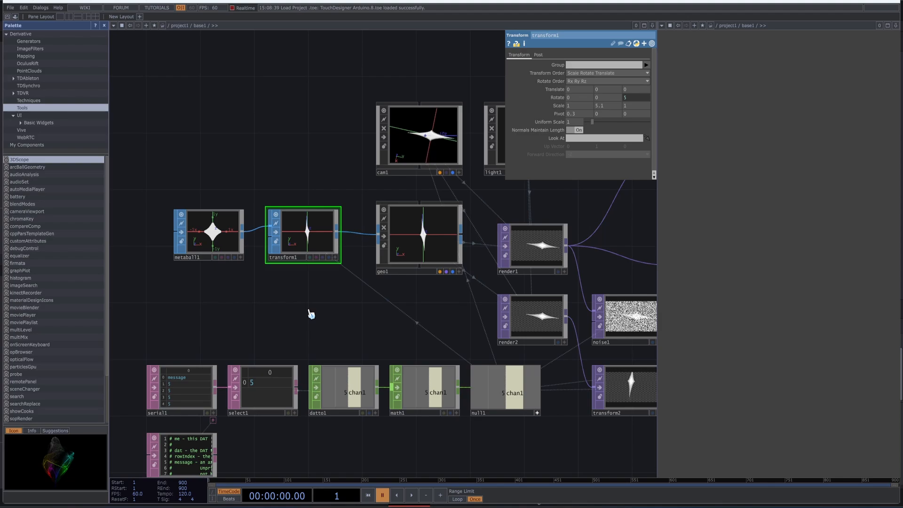
# Inspect the cam1 camera's parameters, expanding Rotate to view the expressions behind its axes and collapsing it again.
pyautogui.scroll(5, 309, 309)
pyautogui.moveTo(345, 396); pyautogui.dragTo(221, 338)
pyautogui.moveTo(455, 346); pyautogui.dragTo(419, 346)
pyautogui.moveTo(402, 422); pyautogui.dragTo(307, 434)
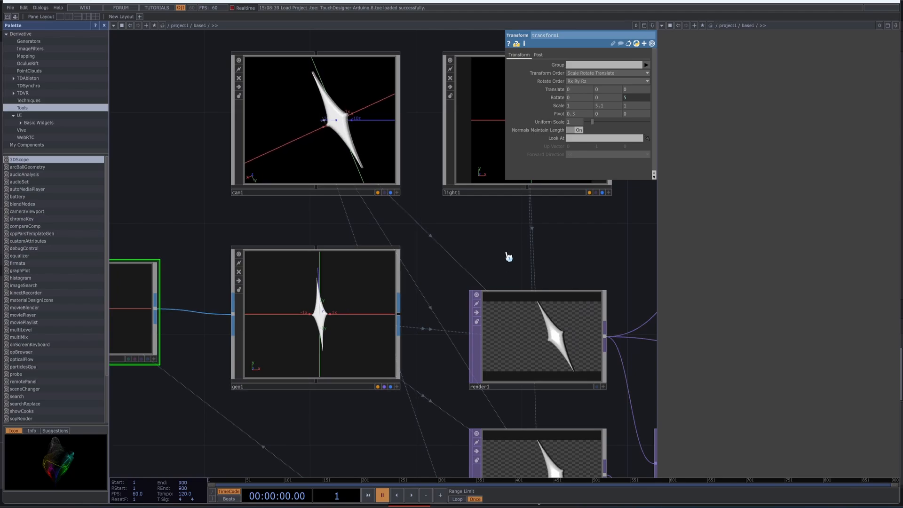
pyautogui.moveTo(508, 256); pyautogui.dragTo(299, 359)
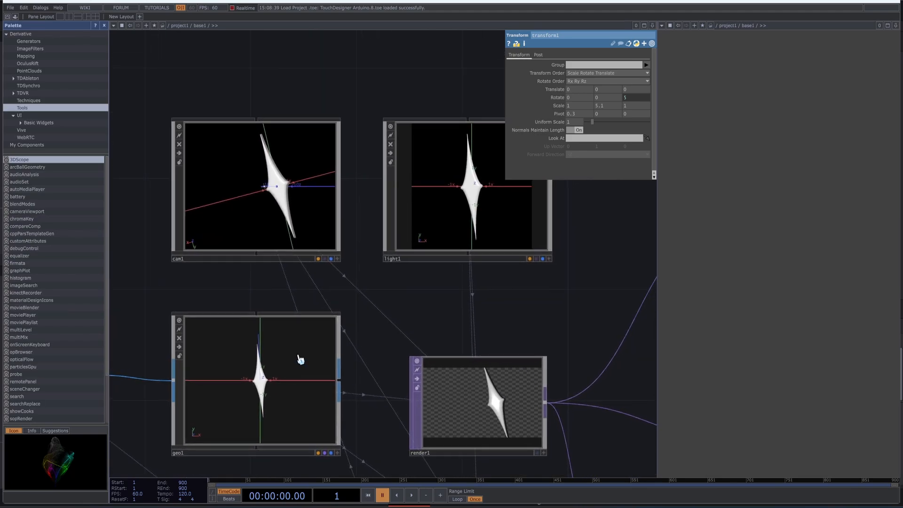
pyautogui.click(273, 182)
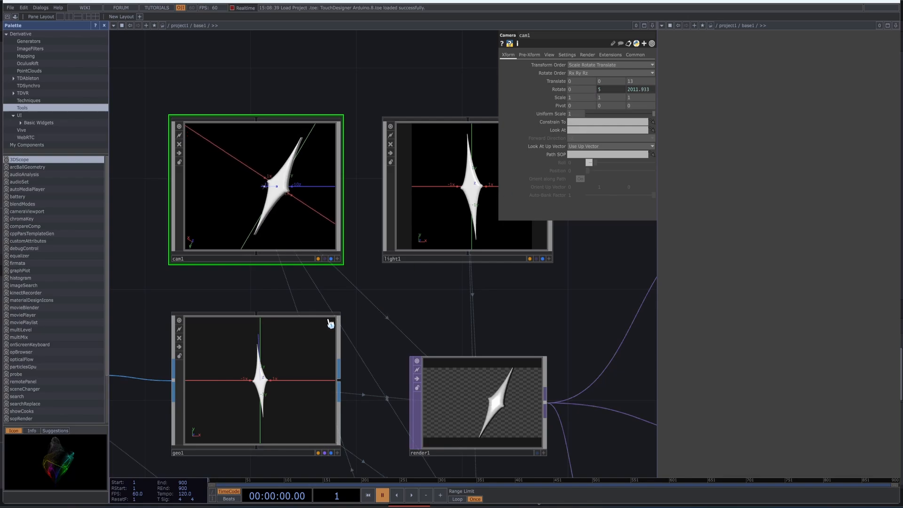
pyautogui.scroll(-5, 167, 337)
pyautogui.scroll(5, 168, 334)
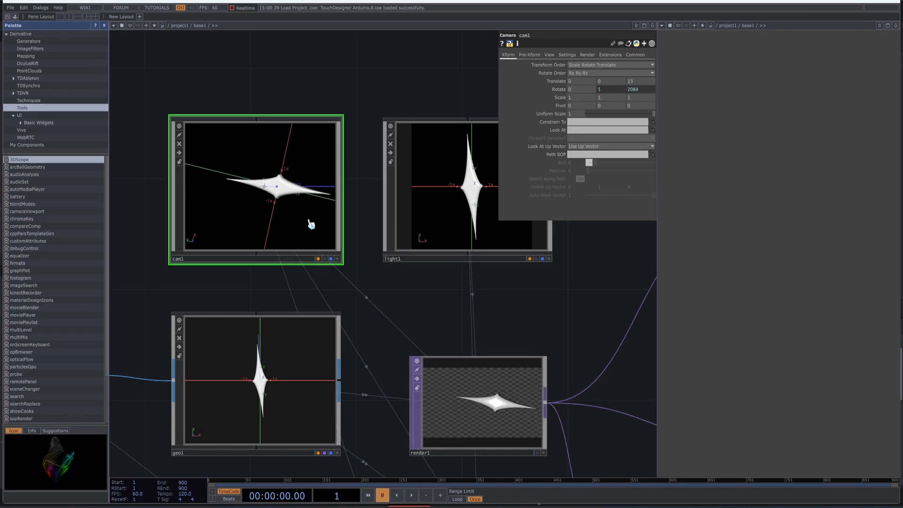
pyautogui.click(520, 94)
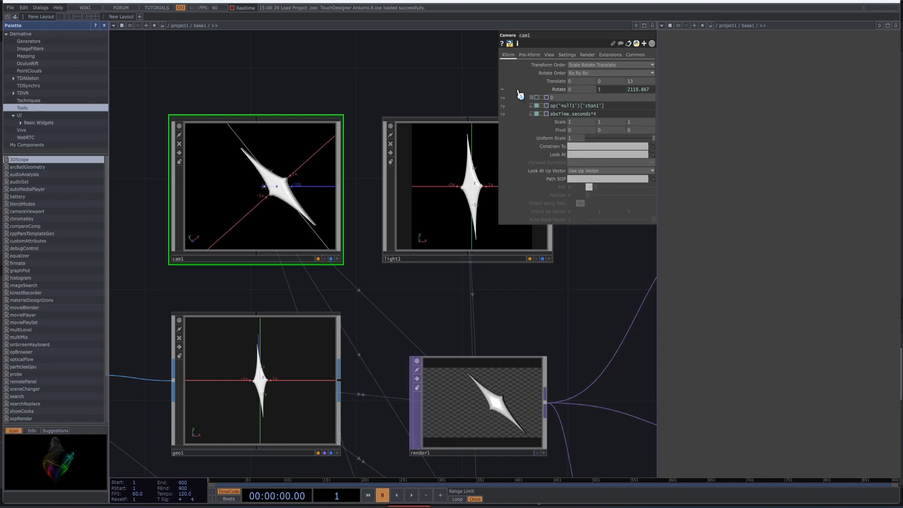
pyautogui.click(517, 92)
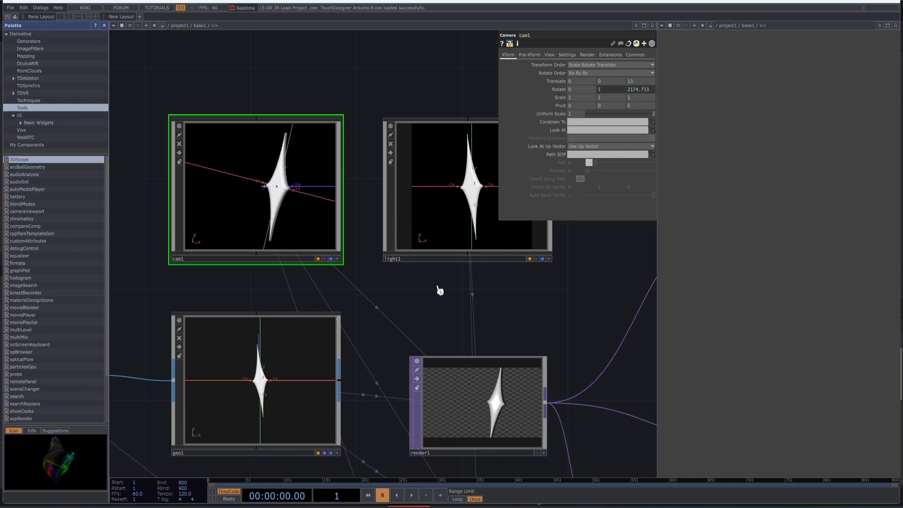
# Delete the redundant render2 node below render1.
pyautogui.moveTo(439, 286)
pyautogui.mouseDown()
pyautogui.moveTo(357, 287)
pyautogui.moveTo(425, 286)
pyautogui.mouseUp()
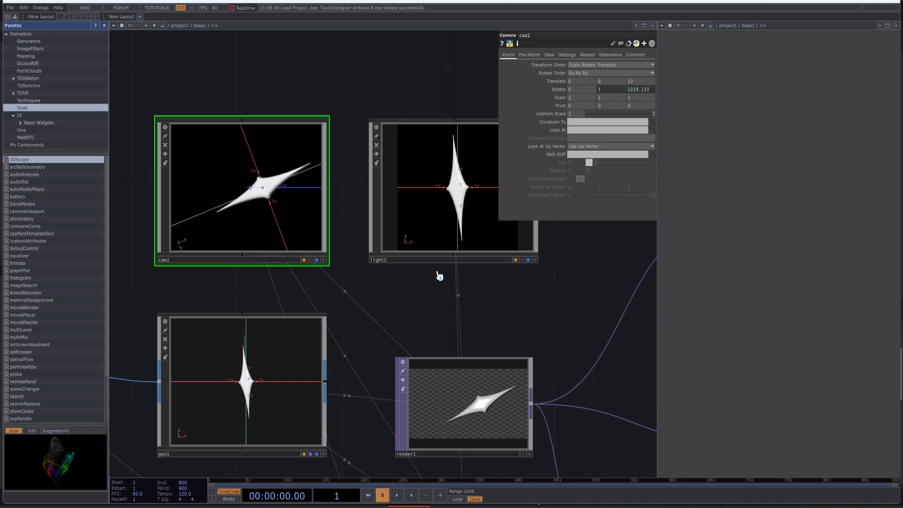
pyautogui.moveTo(403, 277); pyautogui.dragTo(390, 261)
pyautogui.moveTo(371, 236); pyautogui.dragTo(340, 157)
pyautogui.moveTo(443, 219); pyautogui.dragTo(426, 168)
pyautogui.scroll(-3, 412, 241)
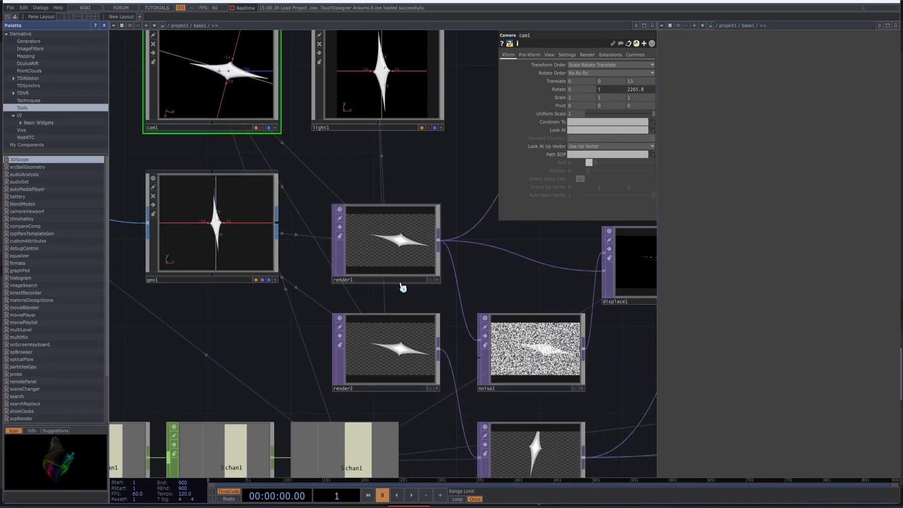
pyautogui.click(355, 338)
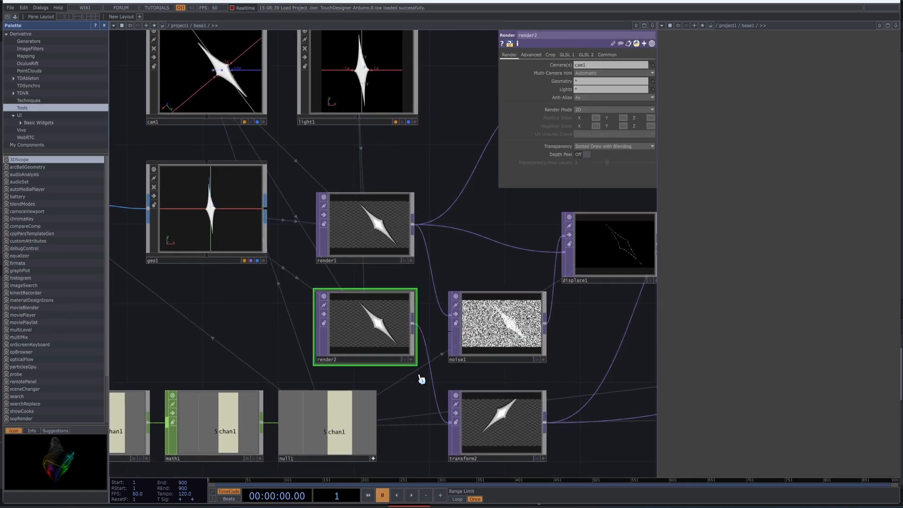
pyautogui.press('Delete')
pyautogui.moveTo(422, 285); pyautogui.dragTo(413, 226)
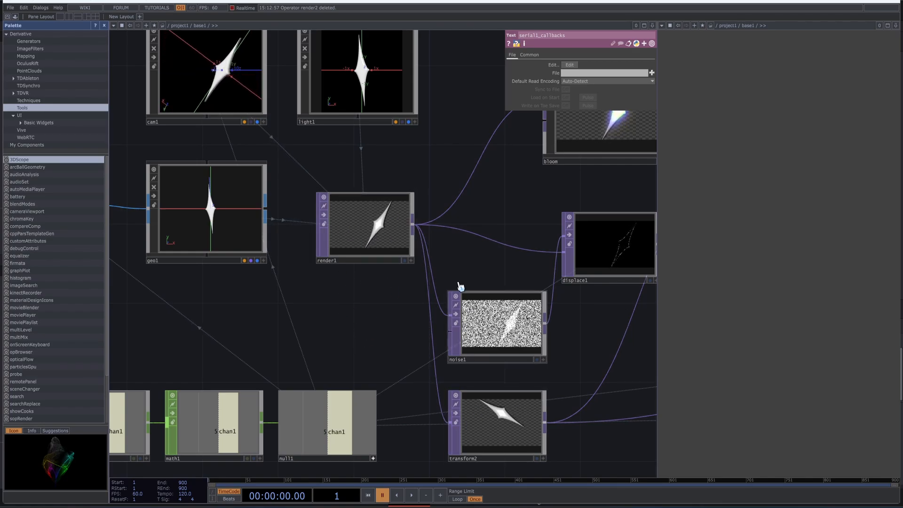
# Review the parameters of the render1, transform2 and noise1 nodes in turn.
pyautogui.moveTo(347, 315); pyautogui.dragTo(320, 195)
pyautogui.click(320, 196)
pyautogui.moveTo(313, 274); pyautogui.dragTo(240, 303)
pyautogui.scroll(-2, 451, 334)
pyautogui.moveTo(452, 334); pyautogui.dragTo(433, 357)
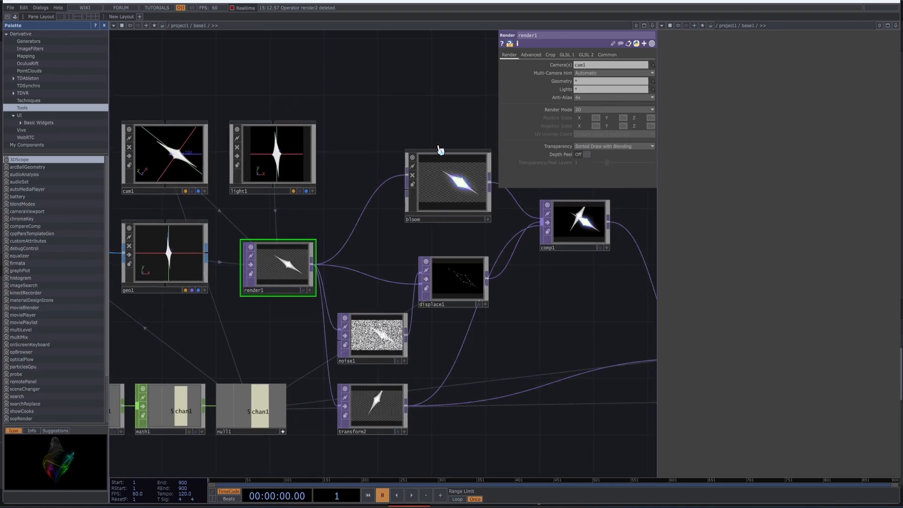
pyautogui.click(386, 424)
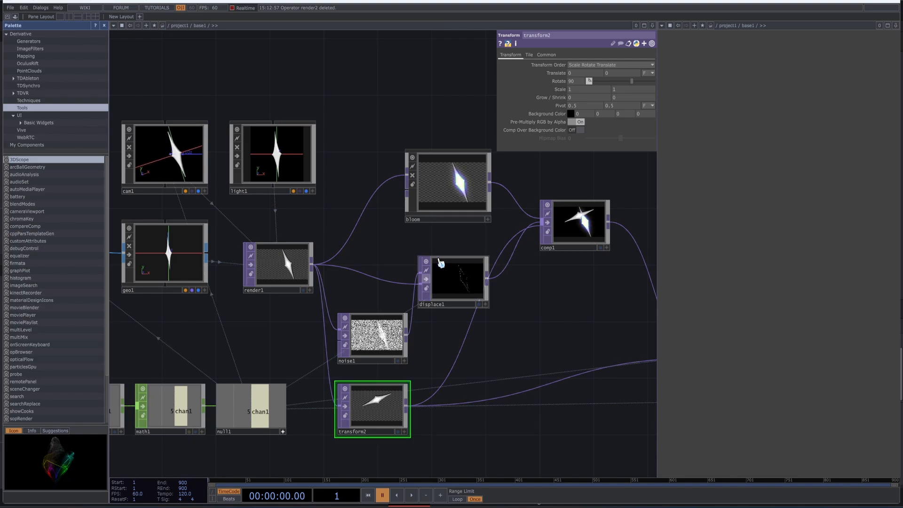
pyautogui.click(375, 334)
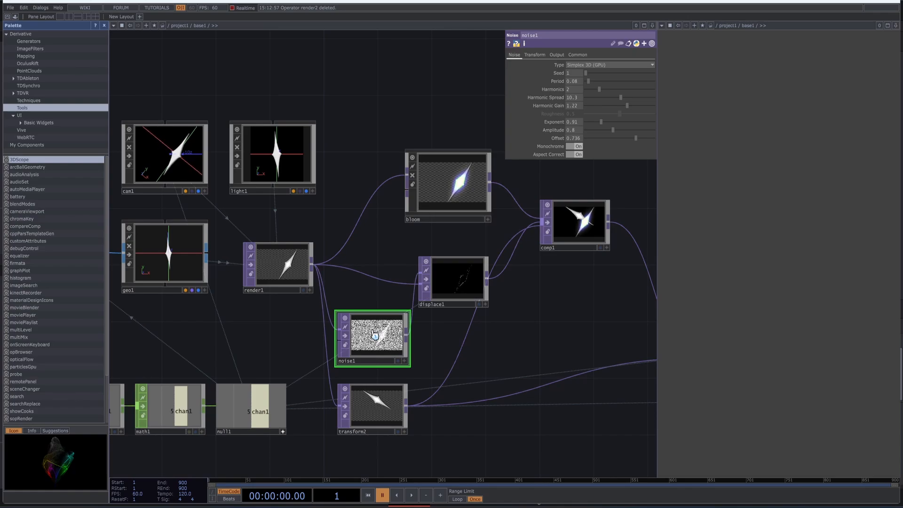
# Preview the noise1 output in the viewer pane, then replace it with the displace1 output.
pyautogui.click(401, 361)
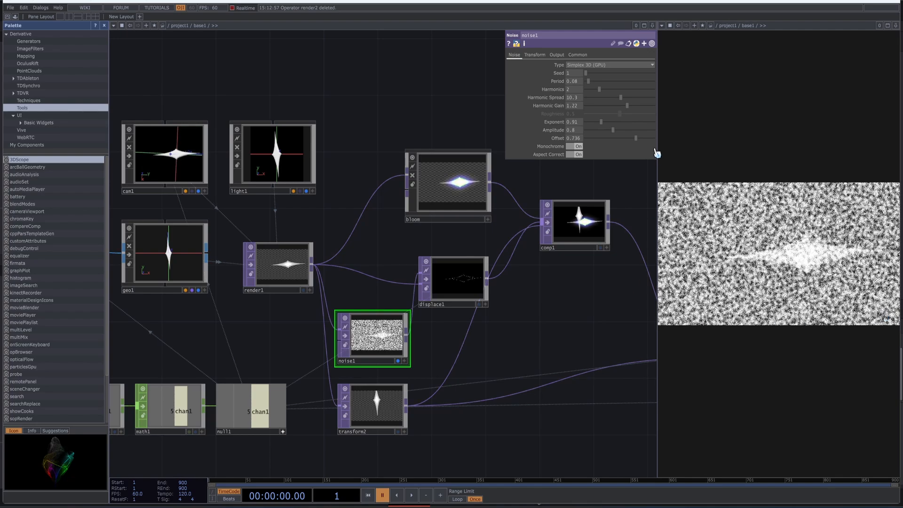
pyautogui.click(398, 361)
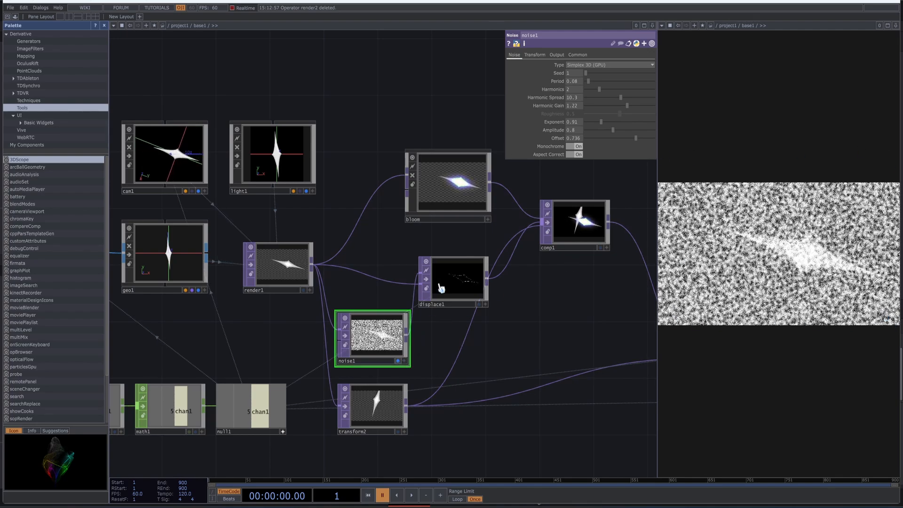
pyautogui.click(449, 281)
pyautogui.click(480, 304)
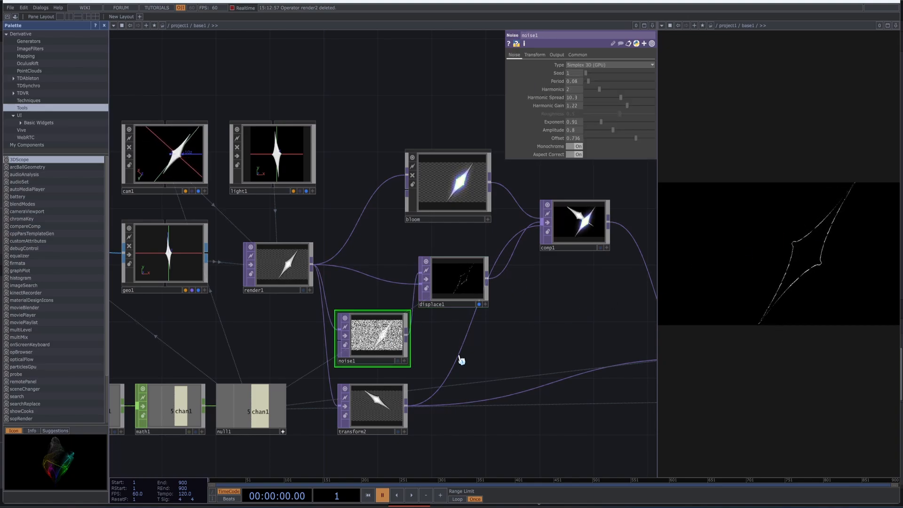
# Display the render1 output beside displace1 in the viewer pane, leaving noise1 out of it.
pyautogui.click(399, 361)
pyautogui.click(399, 361)
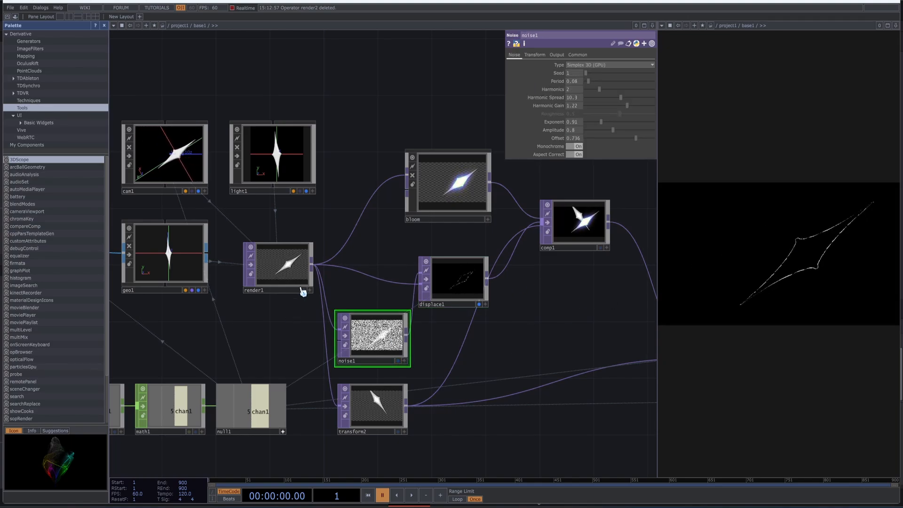
pyautogui.click(305, 290)
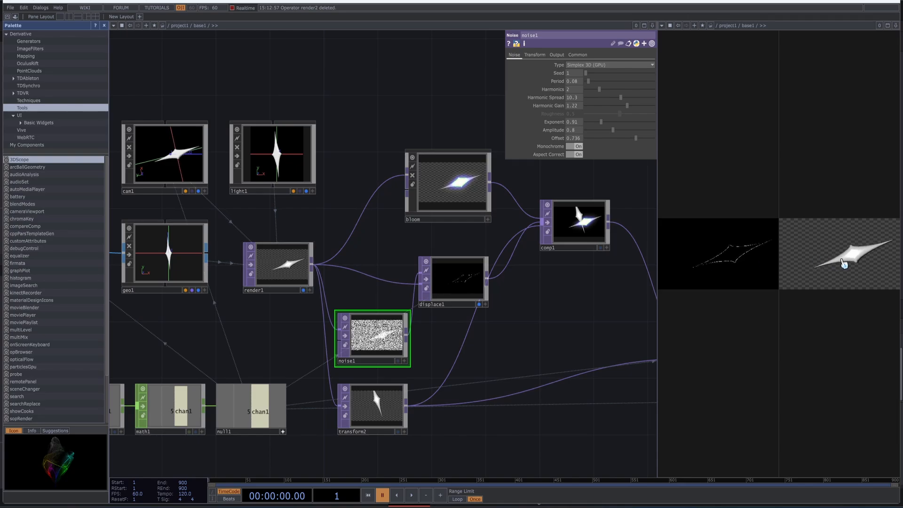
# Remove the render1 output from the viewer pane, leaving displace1, and examine the bloom node up close.
pyautogui.click(305, 290)
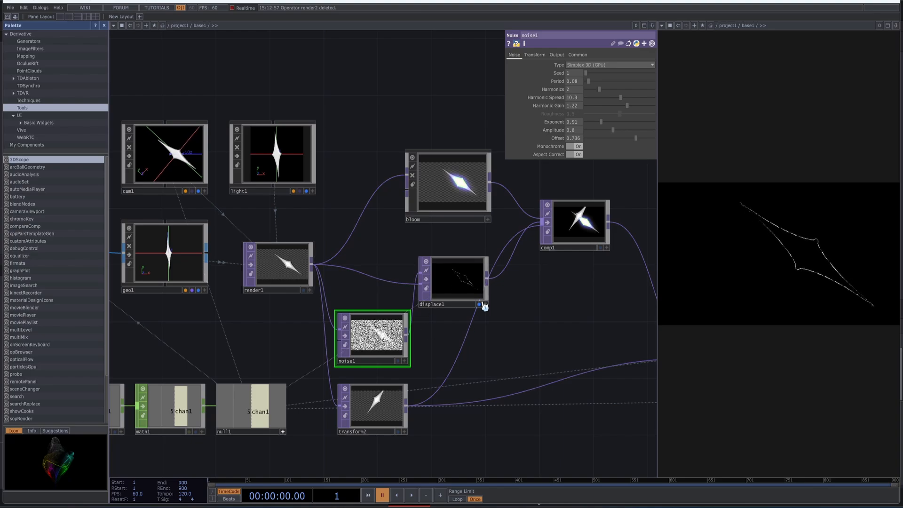
pyautogui.scroll(6, 450, 141)
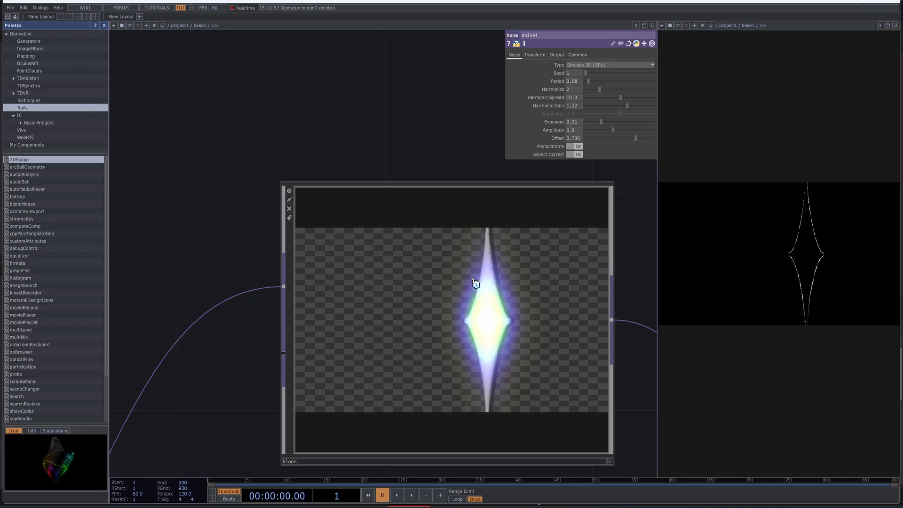
pyautogui.scroll(-6, 475, 283)
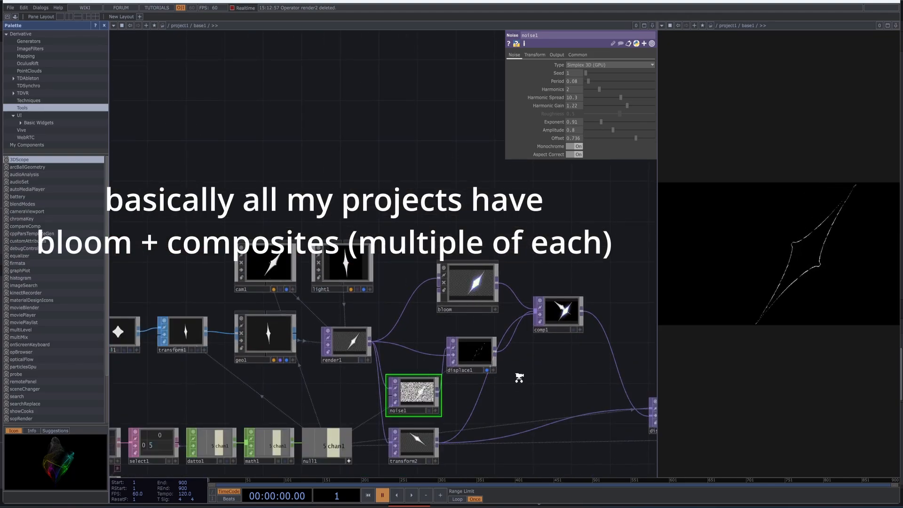
# Show the comp1 output in the viewer pane instead of displace1 and review its Composite parameters and inputs.
pyautogui.scroll(5, 519, 377)
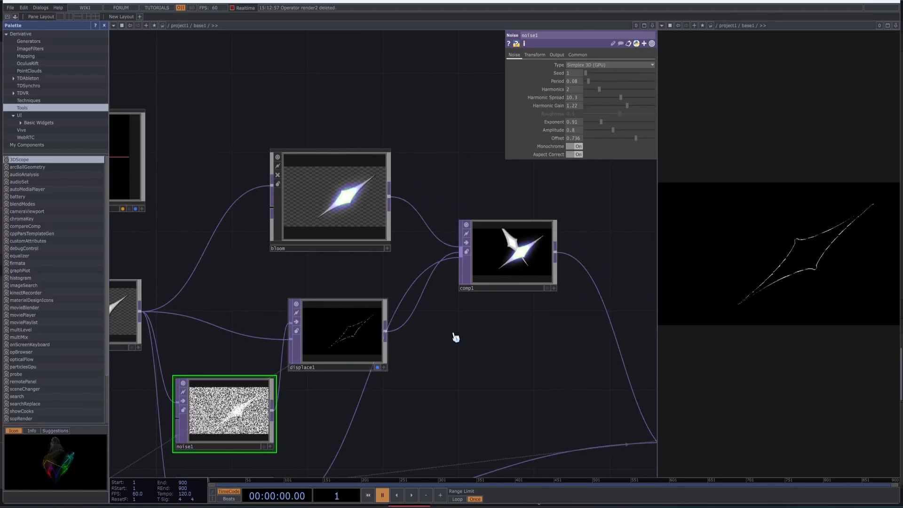
pyautogui.click(545, 289)
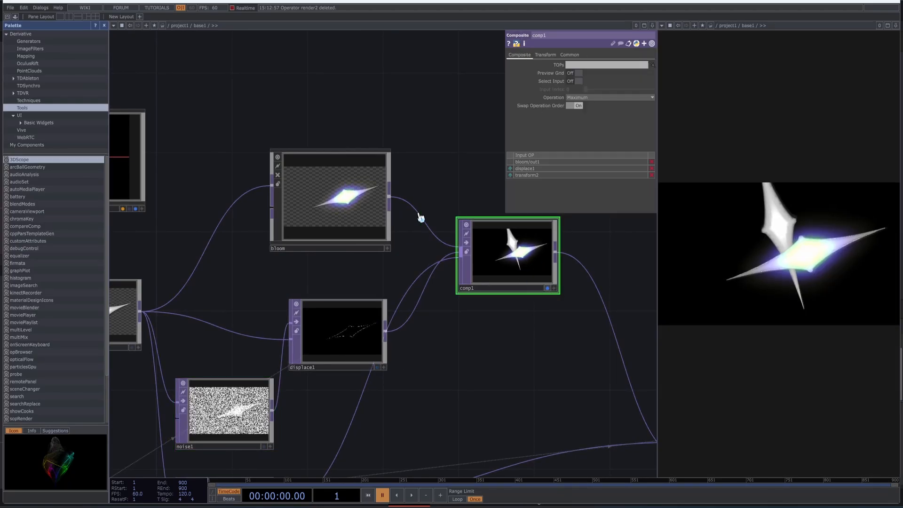
pyautogui.moveTo(464, 343); pyautogui.dragTo(431, 315)
pyautogui.scroll(-3, 459, 292)
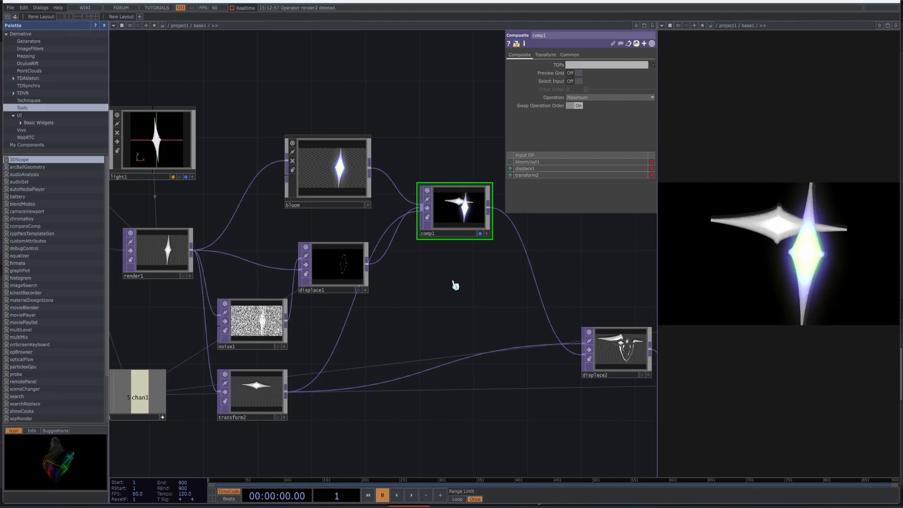
# Display the displace2 output in the viewer pane beside comp1, then take comp1 out of it.
pyautogui.moveTo(462, 288); pyautogui.dragTo(387, 265)
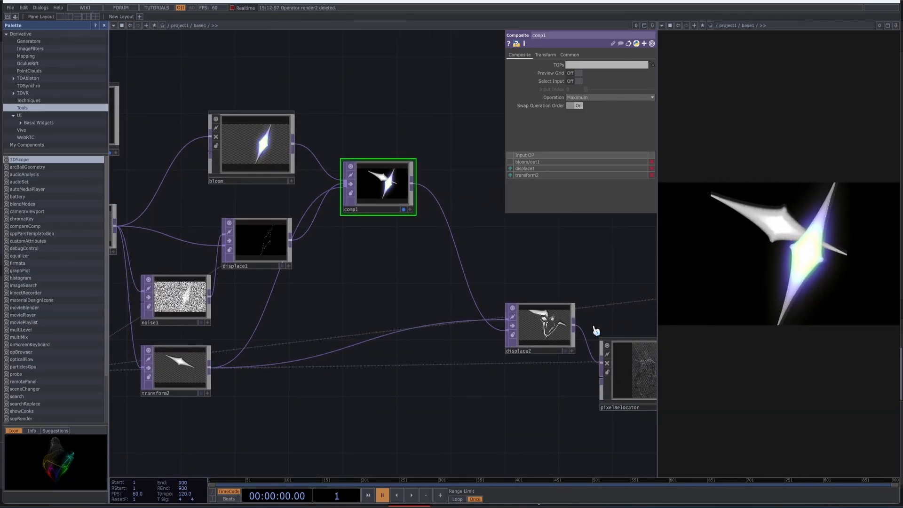
pyautogui.click(566, 351)
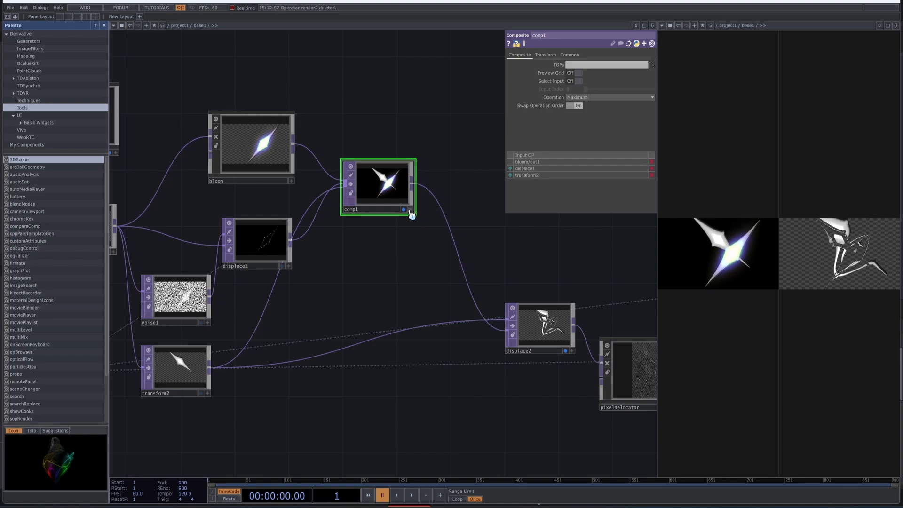
pyautogui.click(403, 210)
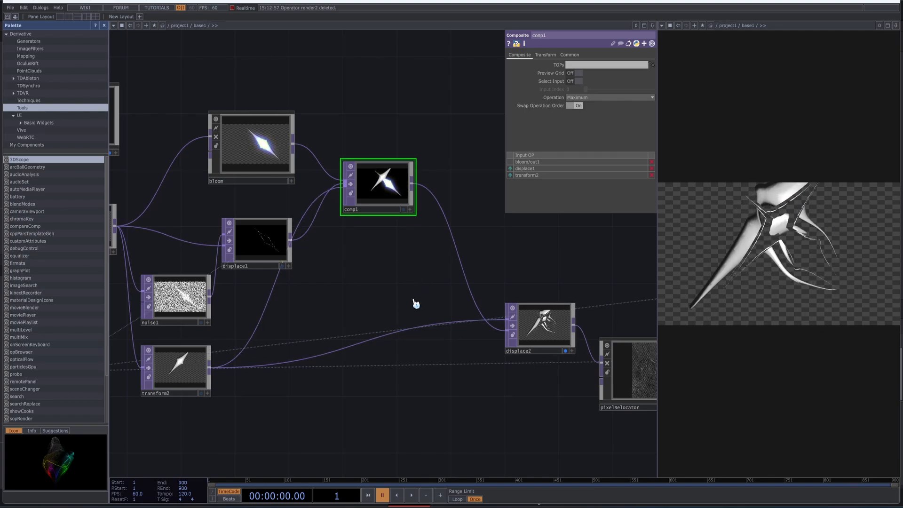
# Trace the transform2 and comp1 connections into displace2 and review the Displace parameters of displace2.
pyautogui.moveTo(397, 304); pyautogui.dragTo(425, 293)
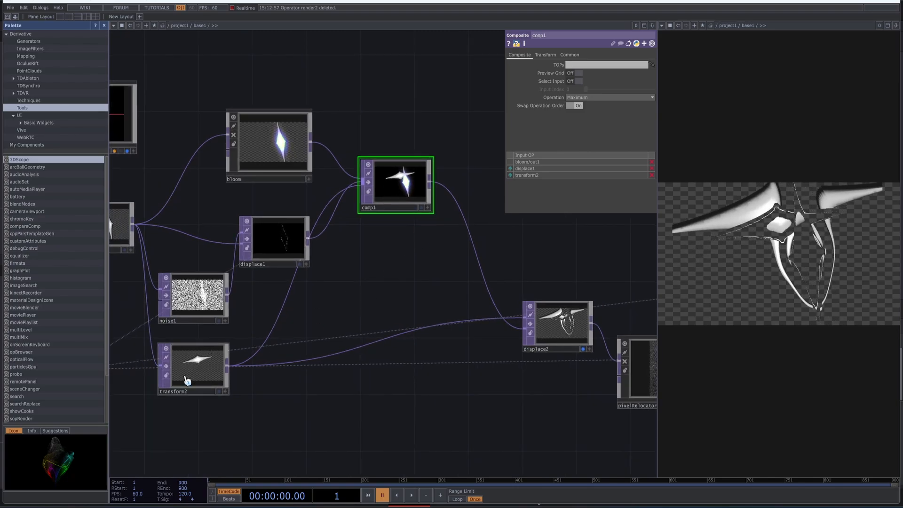
pyautogui.click(202, 364)
pyautogui.moveTo(395, 419); pyautogui.dragTo(475, 426)
pyautogui.moveTo(341, 419); pyautogui.dragTo(226, 417)
pyautogui.click(514, 350)
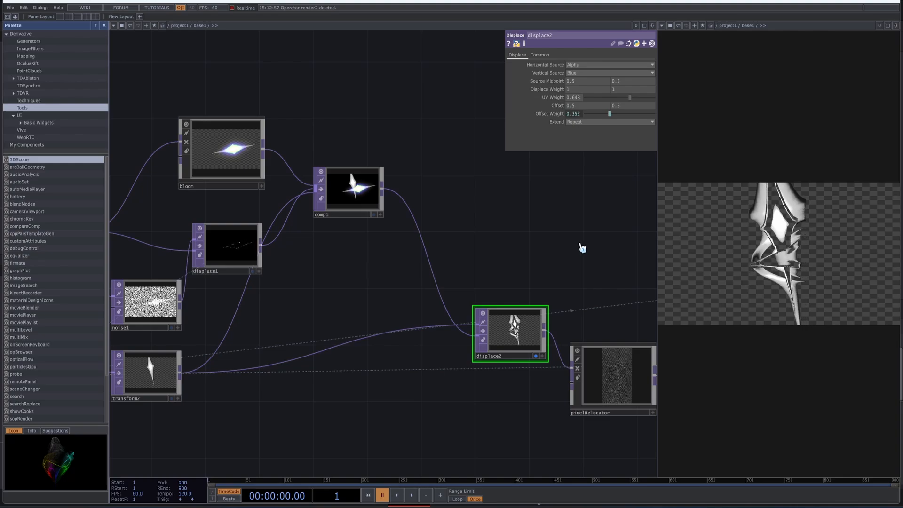
# Examine the pixelRelocator component after displace2, viewing its output up close along with its source and weight parameters.
pyautogui.moveTo(505, 236); pyautogui.dragTo(357, 180)
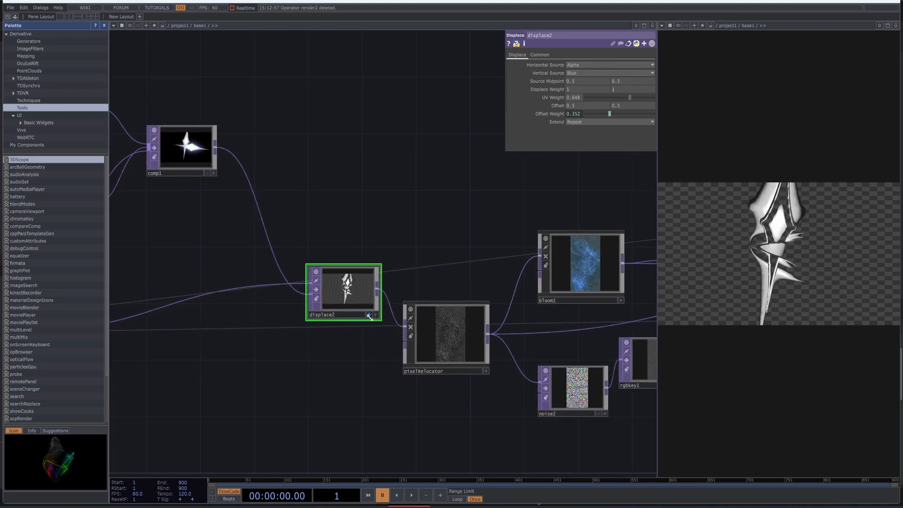
pyautogui.scroll(10, 403, 287)
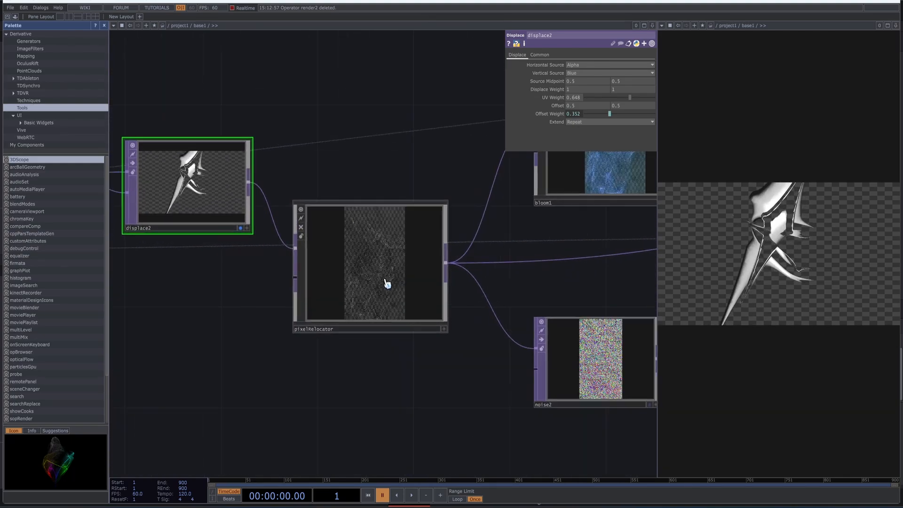
pyautogui.click(359, 255)
pyautogui.scroll(-3, 359, 254)
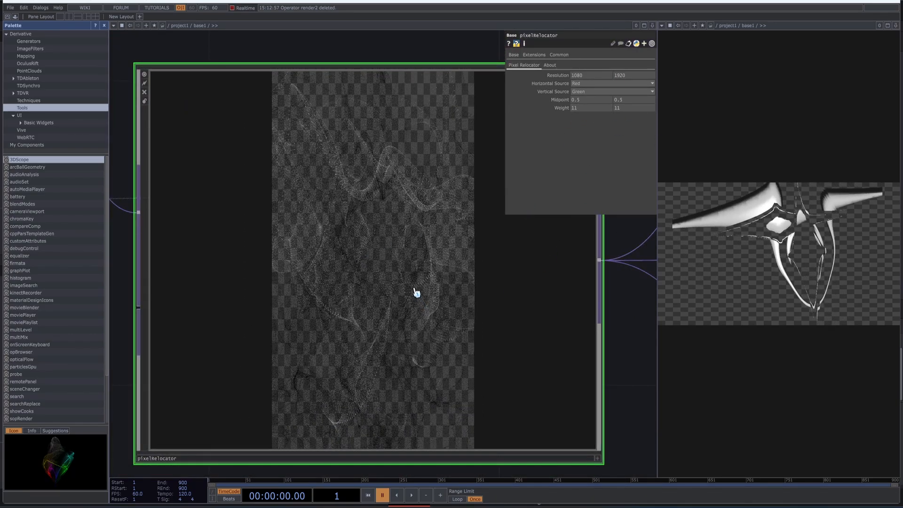
pyautogui.scroll(2, 416, 292)
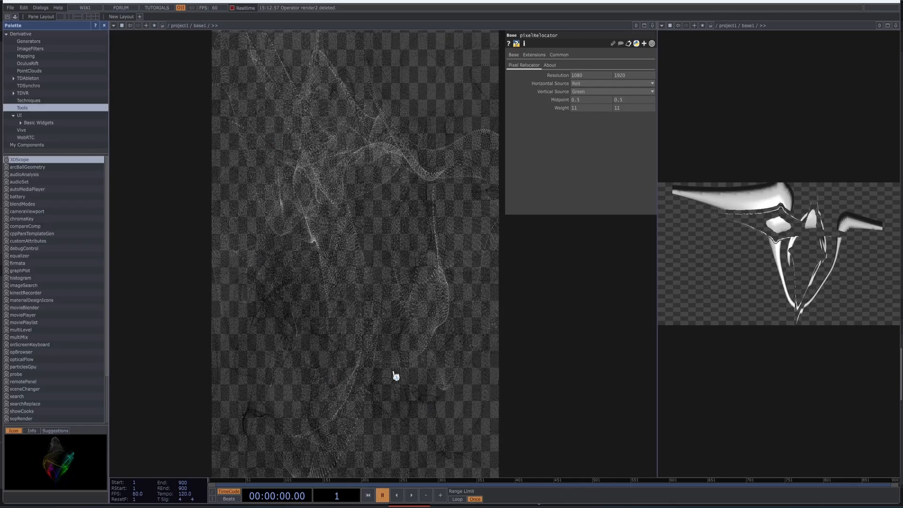
pyautogui.scroll(-3, 395, 341)
pyautogui.scroll(2, 381, 332)
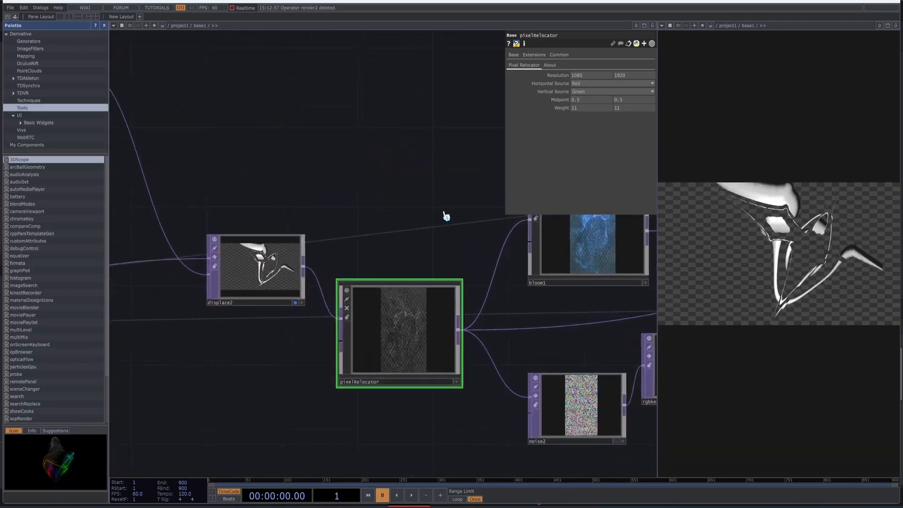
# Follow the network on from pixelRelocator and examine the bloom1 output up close.
pyautogui.hscroll(5, 254, 169)
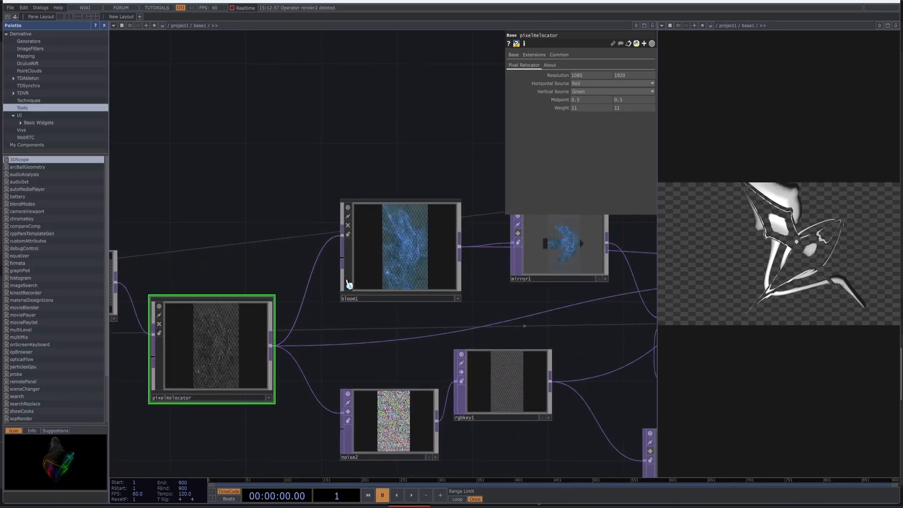
pyautogui.hscroll(5, 194, 183)
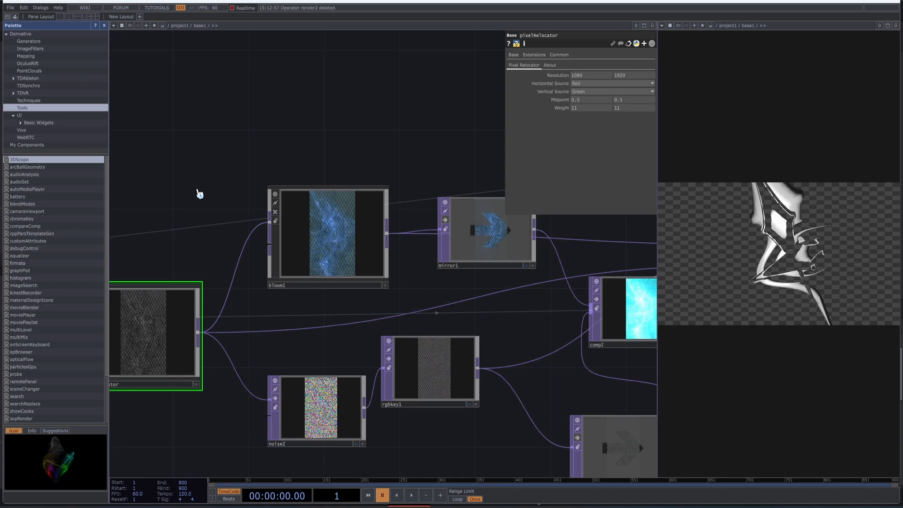
pyautogui.scroll(2, 355, 261)
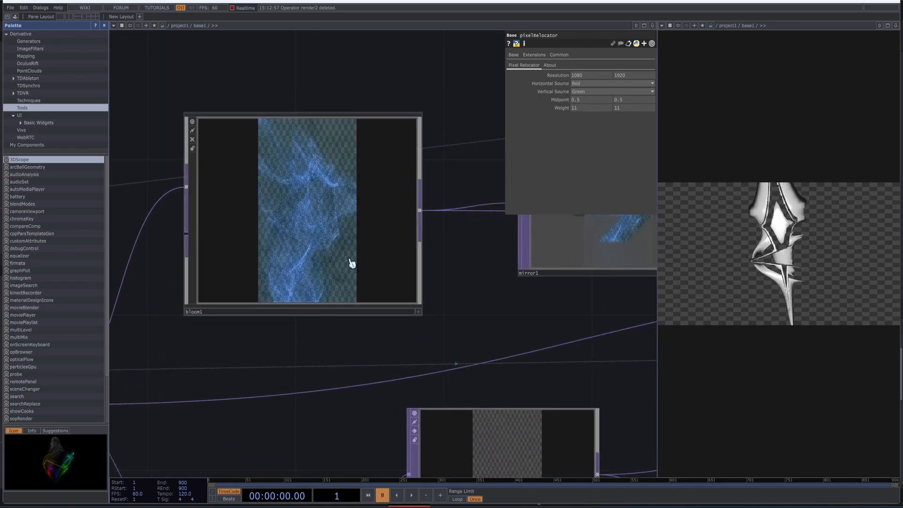
pyautogui.click(352, 264)
pyautogui.scroll(-3, 352, 263)
# Review the parameters and output of the noise2 node fed by pixelRelocator, and its place in the network.
pyautogui.click(318, 384)
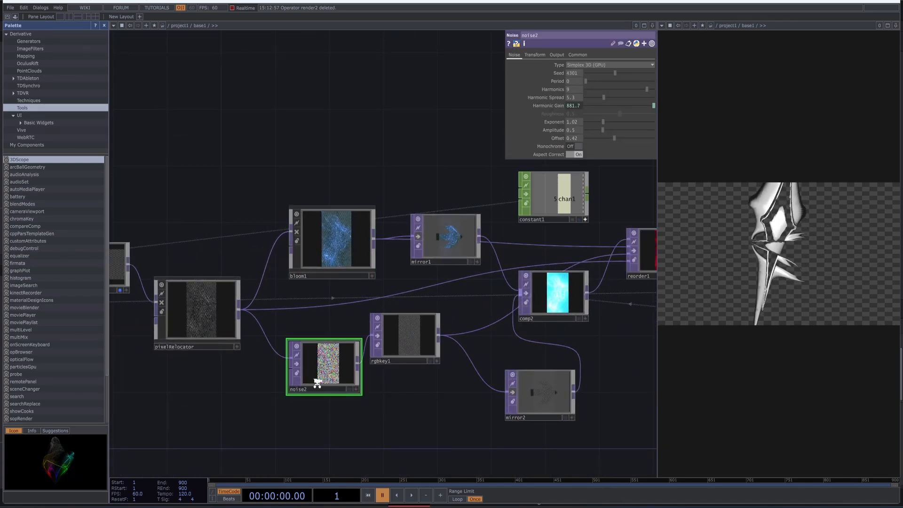
pyautogui.scroll(5, 317, 383)
pyautogui.scroll(-4, 318, 383)
pyautogui.moveTo(456, 404); pyautogui.dragTo(155, 427)
pyautogui.moveTo(216, 419); pyautogui.dragTo(496, 431)
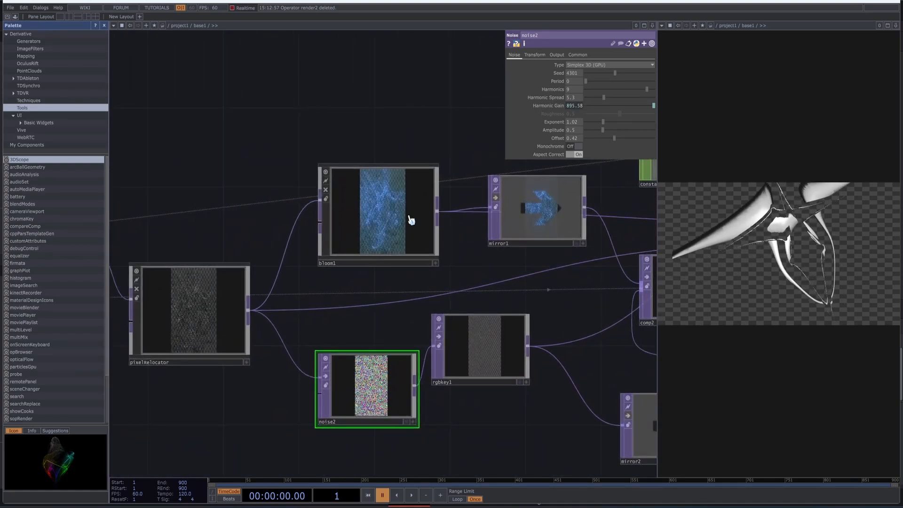
# Review the Bloom parameters of bloom1 and the Mirror parameters of mirror1.
pyautogui.click(409, 219)
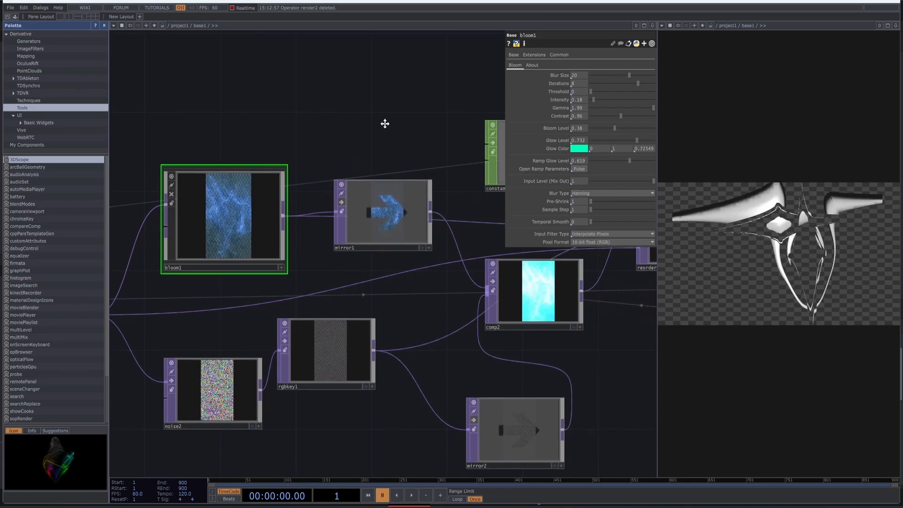
pyautogui.click(365, 248)
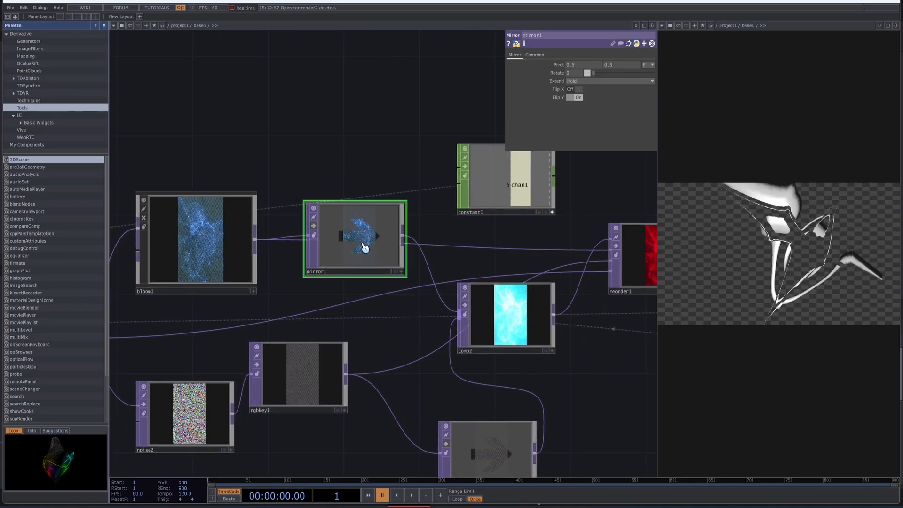
pyautogui.moveTo(353, 423); pyautogui.dragTo(379, 401)
# View the noise2 output up close and expand its Harmonic Gain parameter to check the expression driving it.
pyautogui.click(329, 403)
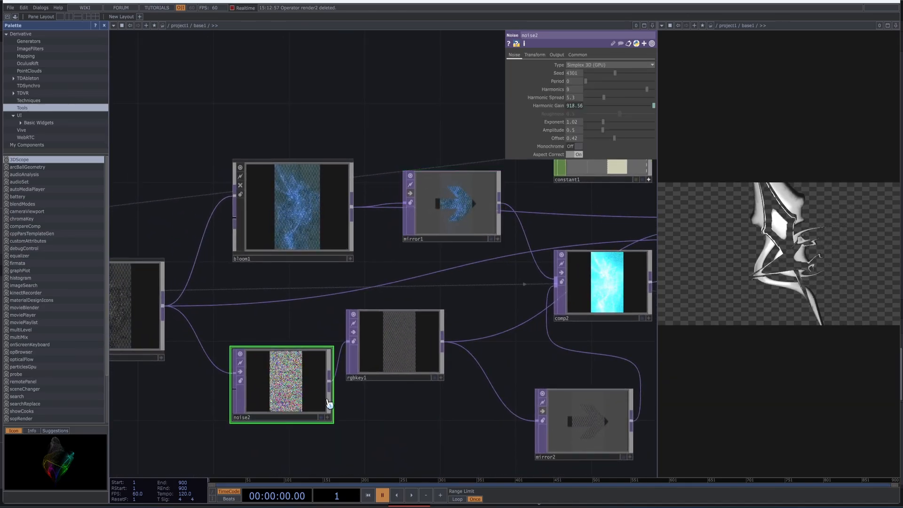
pyautogui.scroll(5, 294, 405)
pyautogui.moveTo(462, 408); pyautogui.dragTo(623, 357)
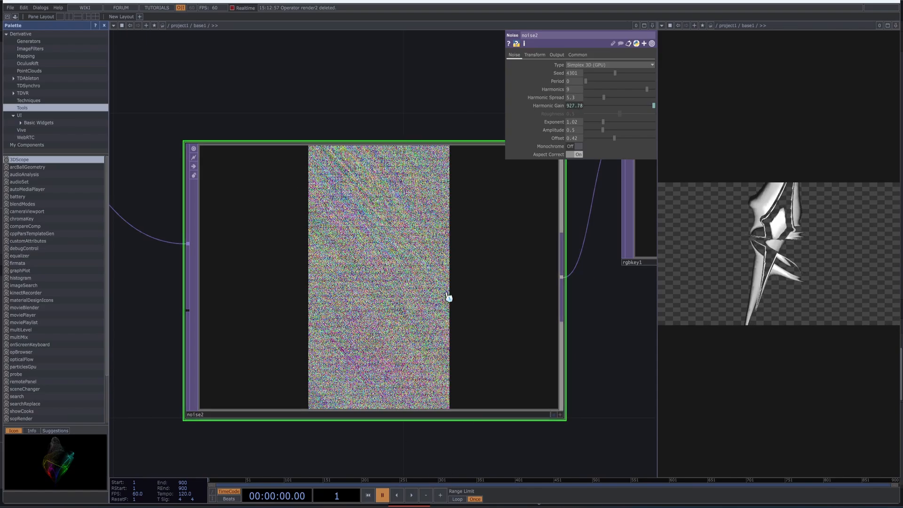
pyautogui.click(550, 106)
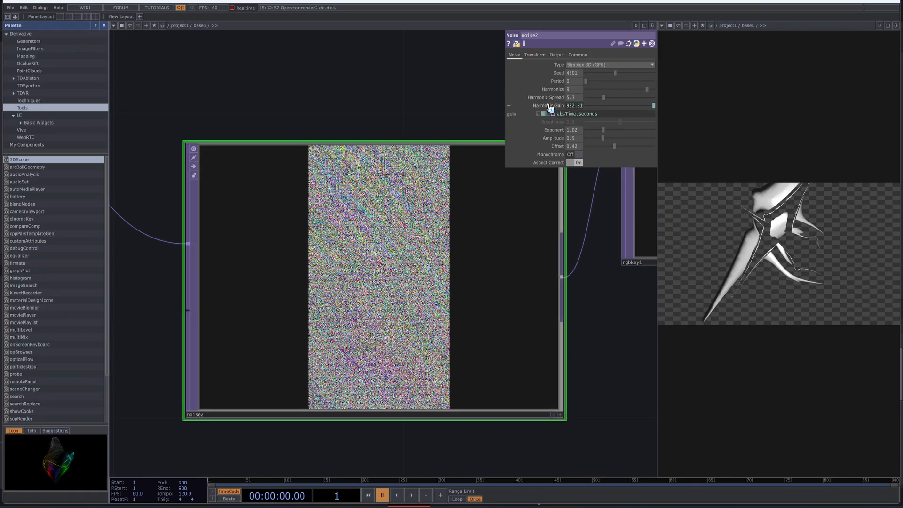
pyautogui.click(558, 107)
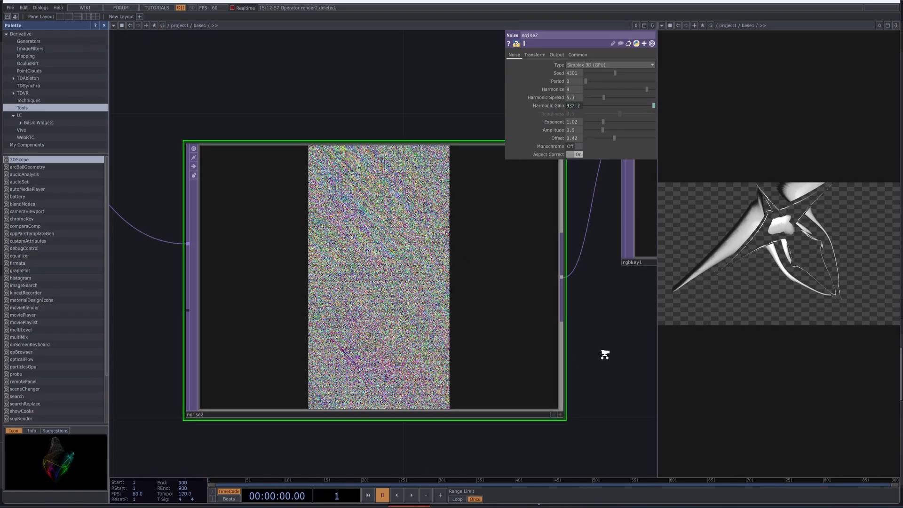
# Select the rgbkey1 node fed by noise2 and examine the fine texture of its output at several magnifications.
pyautogui.scroll(-3, 607, 357)
pyautogui.moveTo(607, 359); pyautogui.dragTo(398, 392)
pyautogui.click(517, 278)
pyautogui.scroll(5, 484, 272)
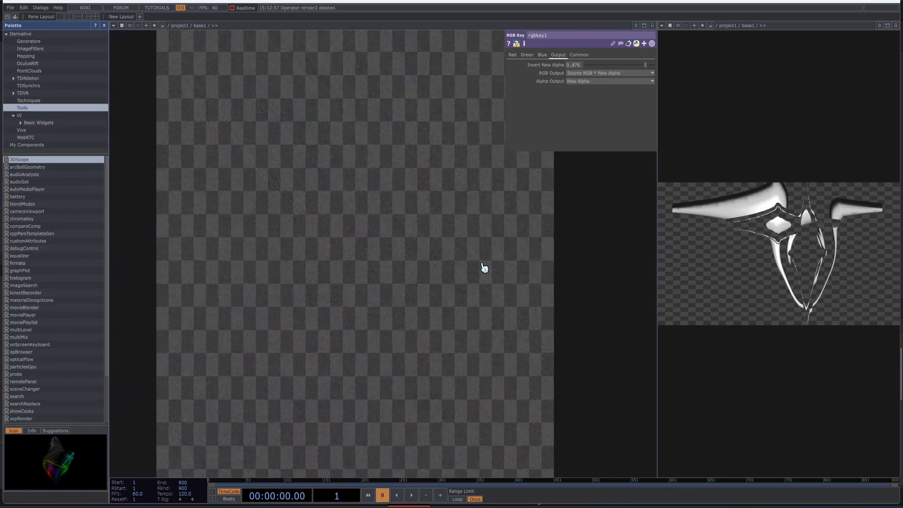
pyautogui.scroll(-2, 481, 264)
pyautogui.scroll(4, 484, 267)
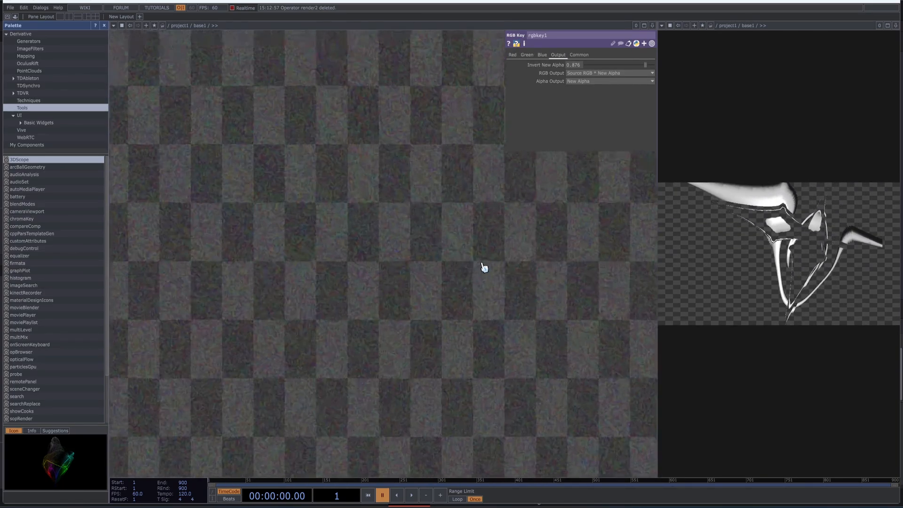
pyautogui.scroll(-6, 484, 266)
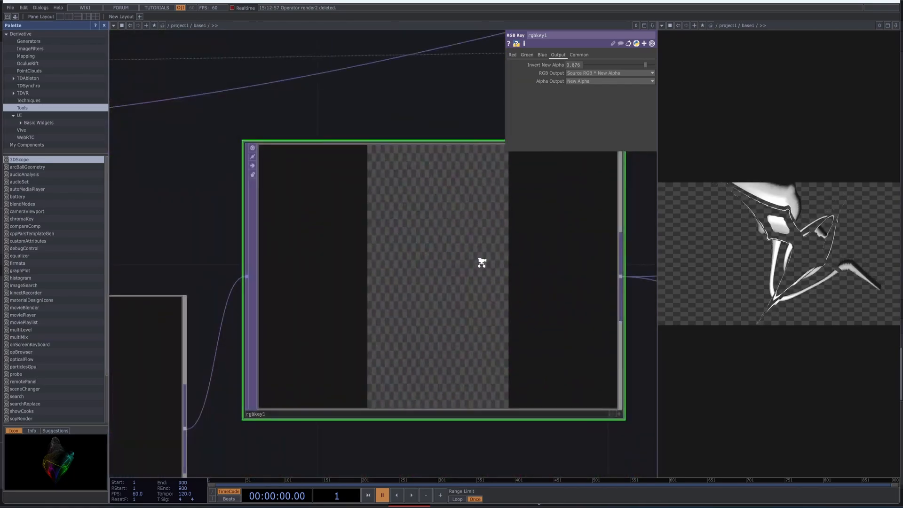
pyautogui.scroll(2, 484, 267)
pyautogui.scroll(1, 484, 266)
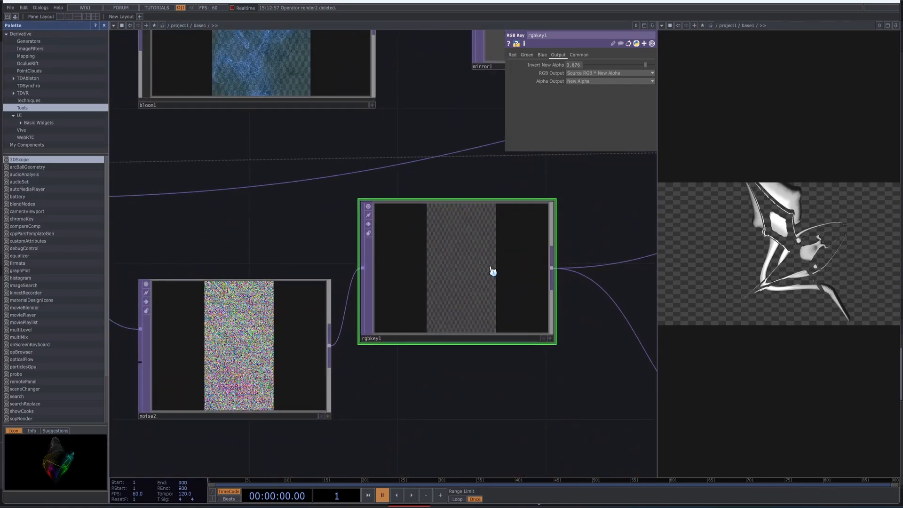
# Review the colour channel and Output settings of rgbkey1 and its connections to comp2 and mirror2.
pyautogui.click(543, 56)
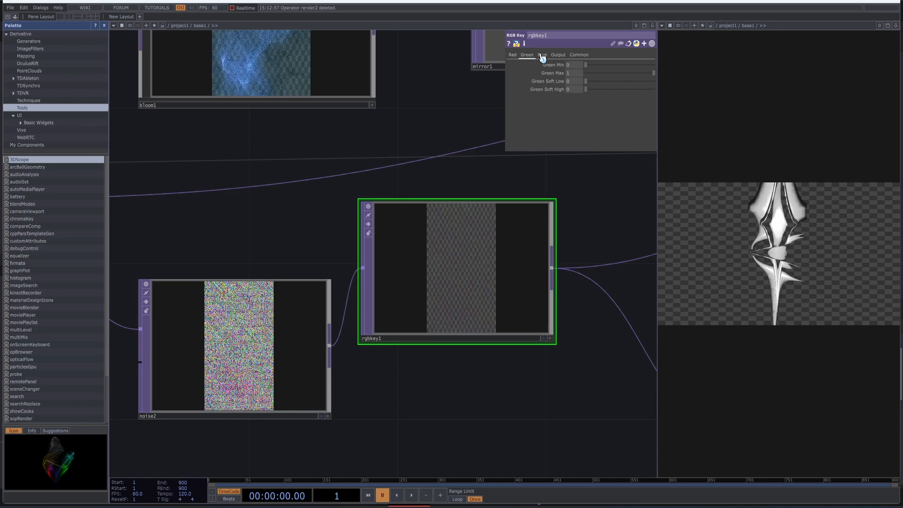
pyautogui.click(558, 55)
pyautogui.click(558, 55)
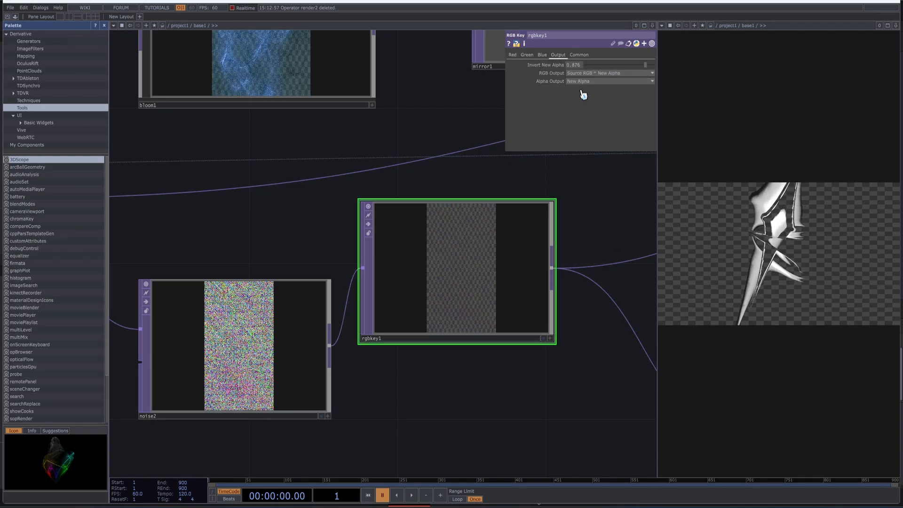
pyautogui.moveTo(527, 219); pyautogui.dragTo(430, 211, button='middle')
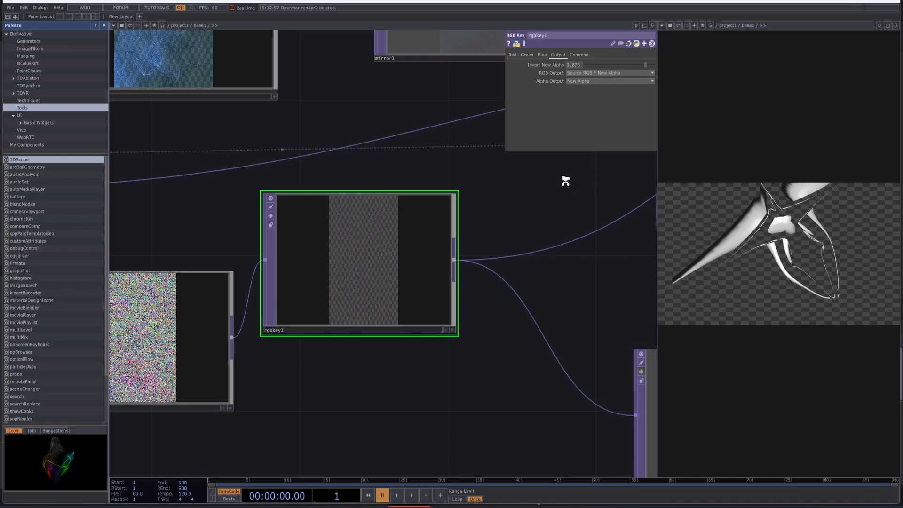
pyautogui.scroll(-3, 567, 181)
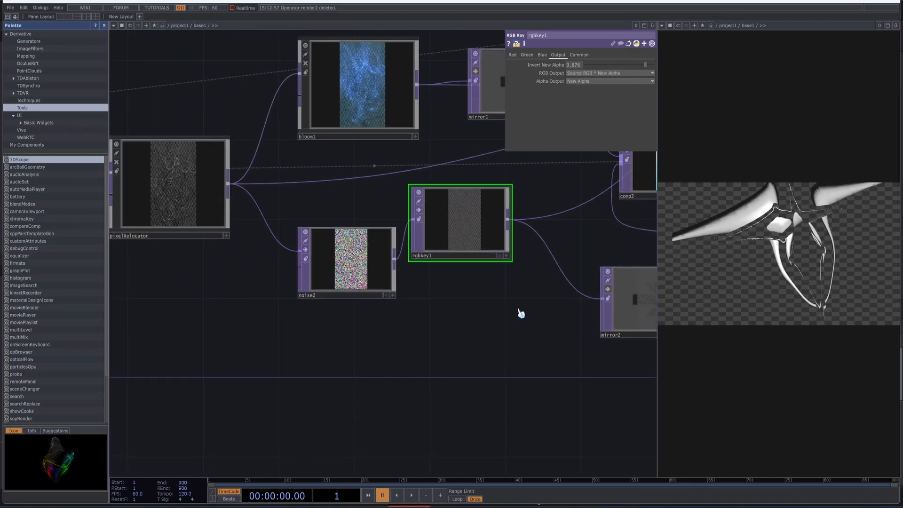
# Display comp2's output in the backdrop viewer and remove the displayed node that feeds pixelRelocator from it.
pyautogui.moveTo(496, 312); pyautogui.dragTo(469, 389)
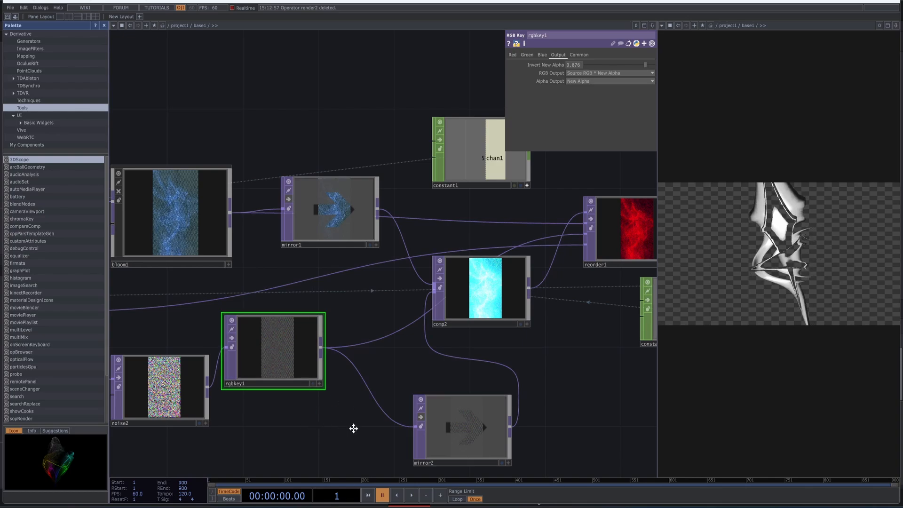
pyautogui.moveTo(353, 428); pyautogui.dragTo(351, 427)
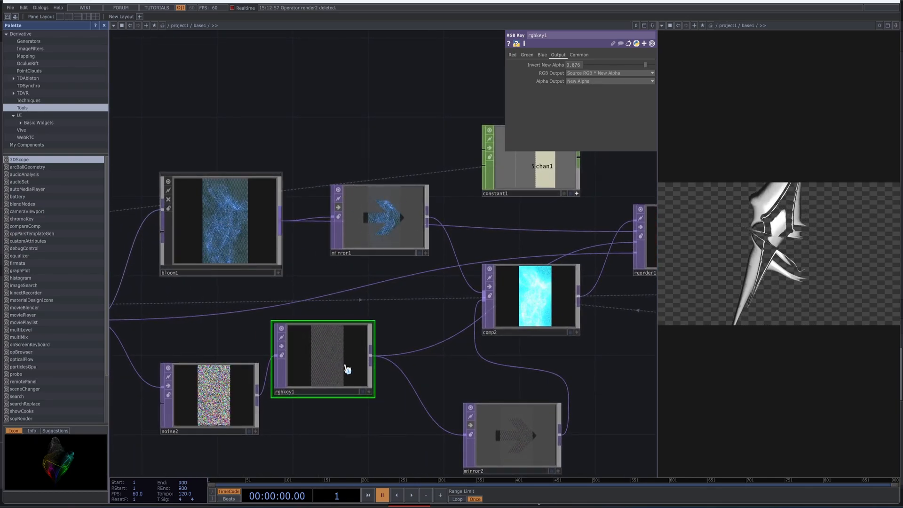
pyautogui.click(538, 308)
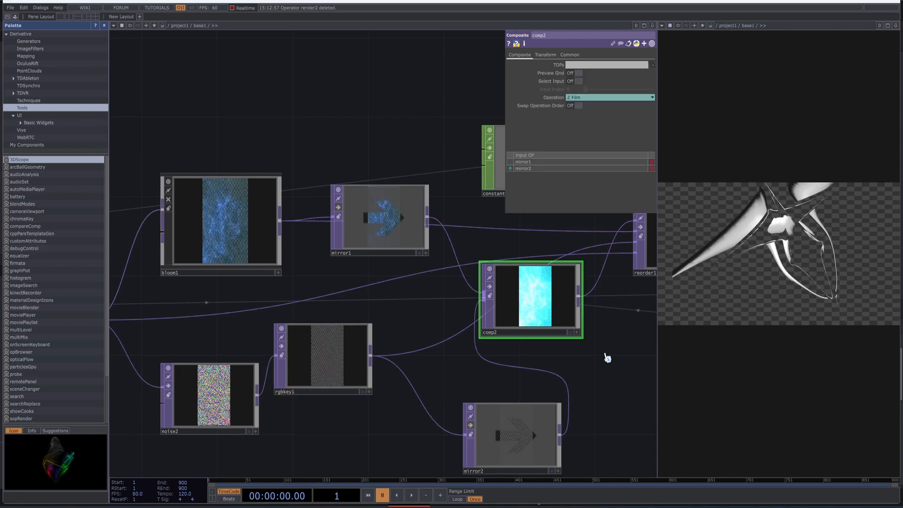
pyautogui.moveTo(561, 363); pyautogui.dragTo(490, 343)
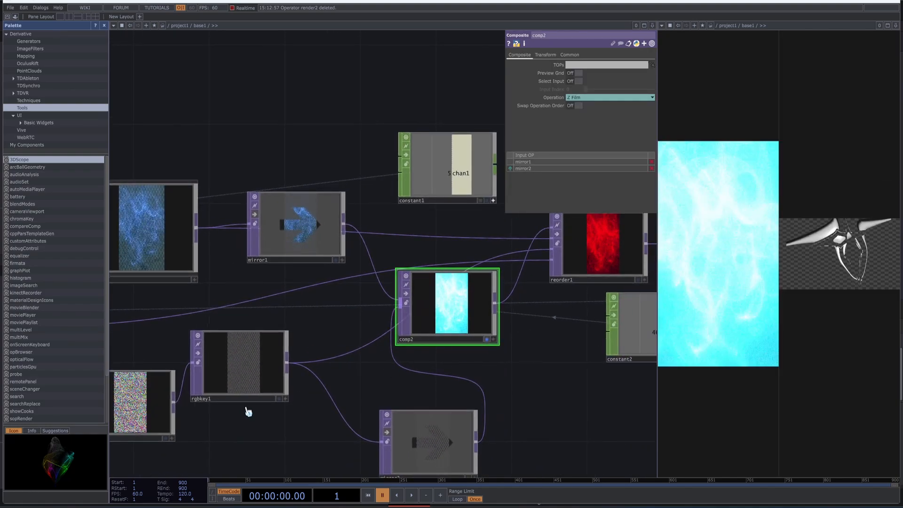
pyautogui.moveTo(248, 412); pyautogui.dragTo(578, 309)
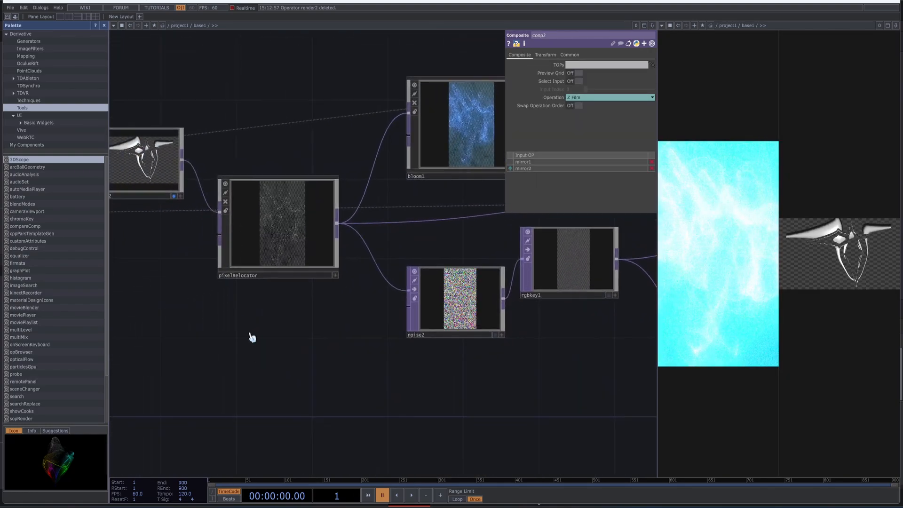
pyautogui.click(174, 197)
pyautogui.moveTo(536, 373); pyautogui.dragTo(254, 389)
pyautogui.moveTo(564, 346); pyautogui.dragTo(435, 413)
# Compare the chan1 value of constant2 with the Operation parameter of comp2.
pyautogui.click(544, 348)
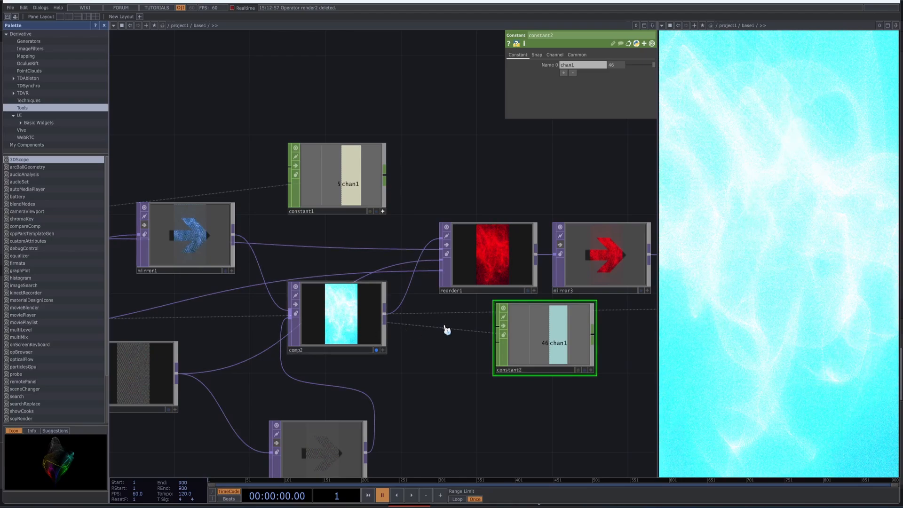
pyautogui.click(346, 336)
pyautogui.click(523, 352)
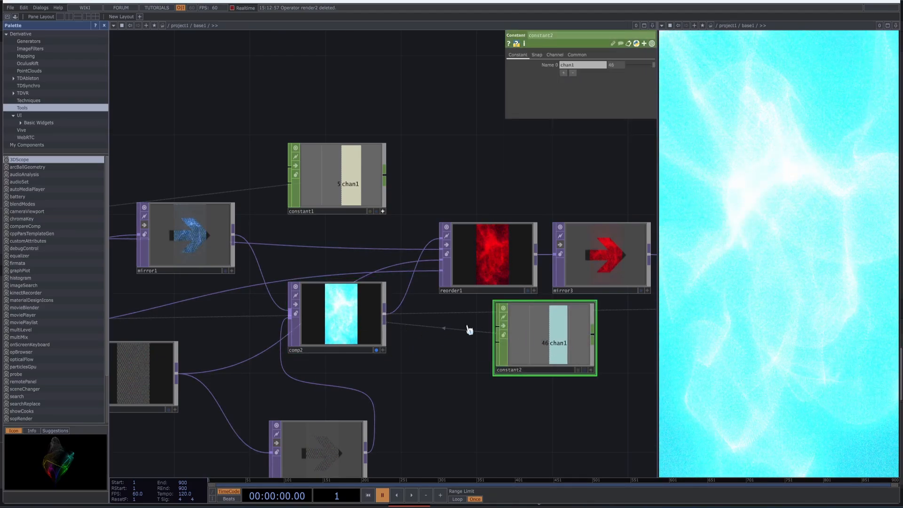
pyautogui.click(344, 312)
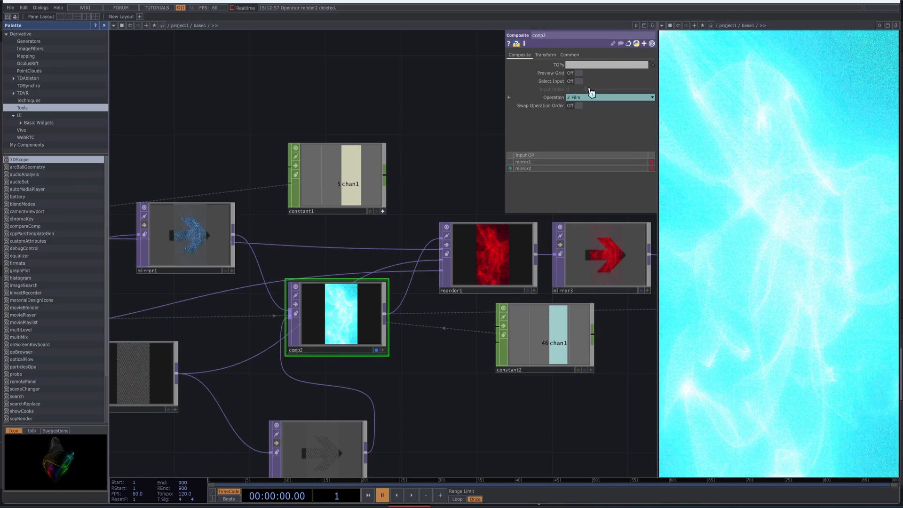
# Try linking constant2's chan1 to comp2's Operation parameter and inspect the constant's value adjustment.
pyautogui.click(590, 370)
pyautogui.moveTo(543, 344); pyautogui.dragTo(619, 101)
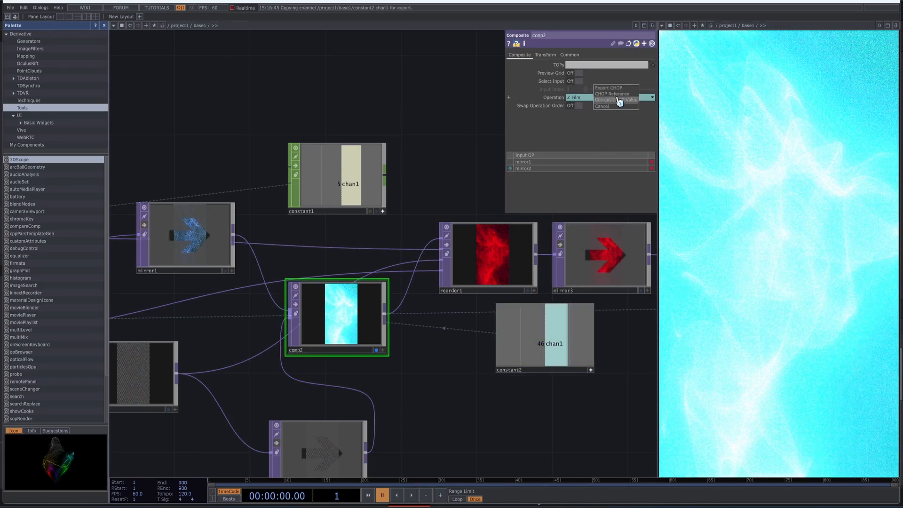
pyautogui.click(582, 363)
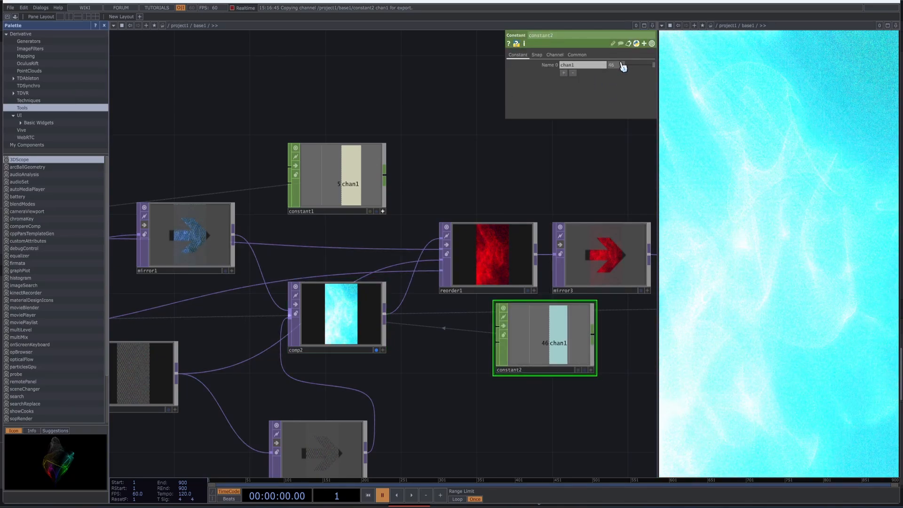
pyautogui.moveTo(623, 66)
pyautogui.mouseDown(button='middle')
pyautogui.moveTo(631, 60)
pyautogui.moveTo(618, 56)
pyautogui.mouseUp(button='middle')
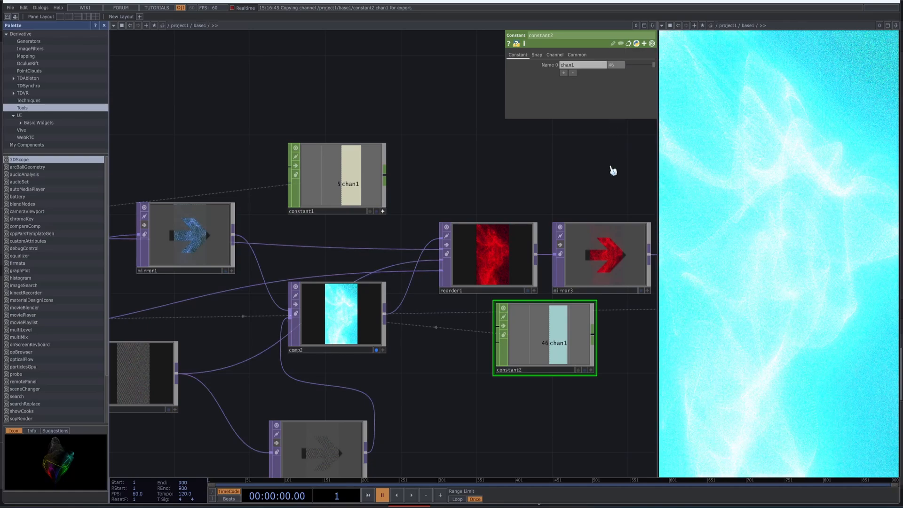
# Select reorder1 and replace comp2 with it in the backdrop viewer, reviewing its channel inputs.
pyautogui.moveTo(439, 402); pyautogui.dragTo(503, 363)
pyautogui.click(545, 252)
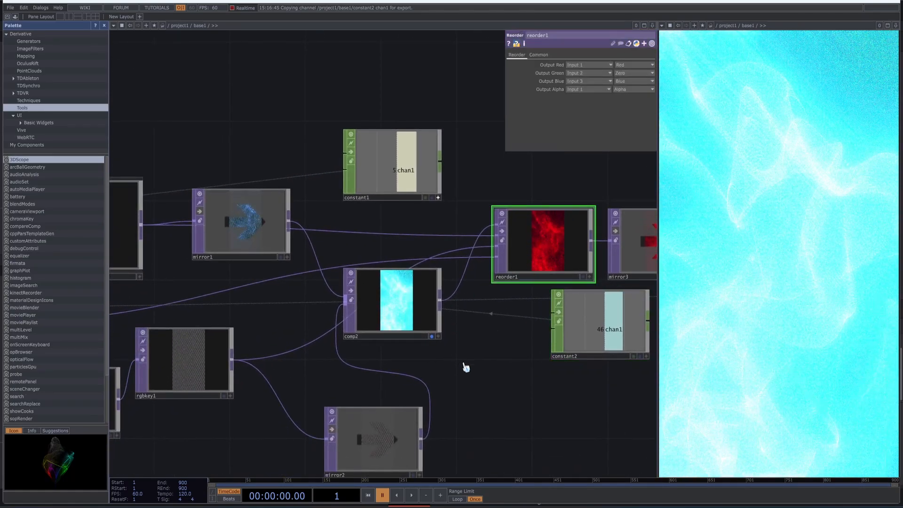
pyautogui.keyDown('ctrl'); pyautogui.click(583, 277); pyautogui.keyUp('ctrl')
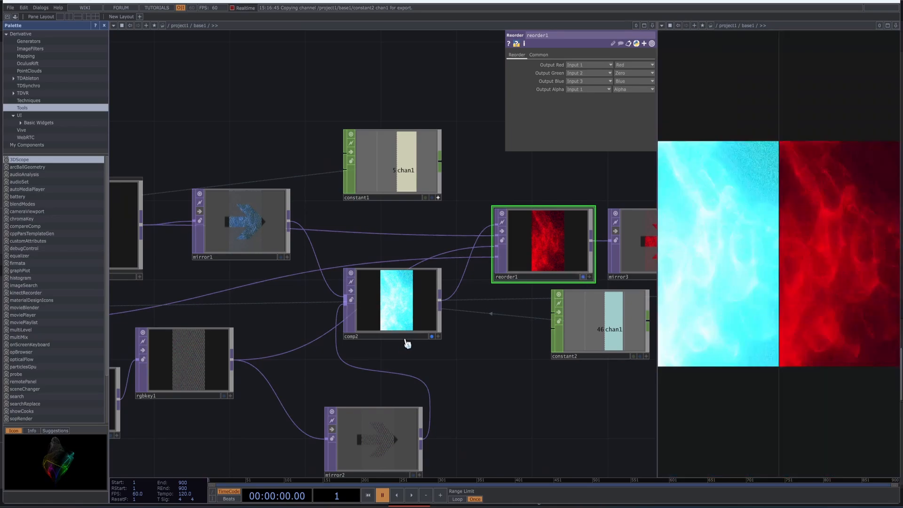
pyautogui.click(433, 336)
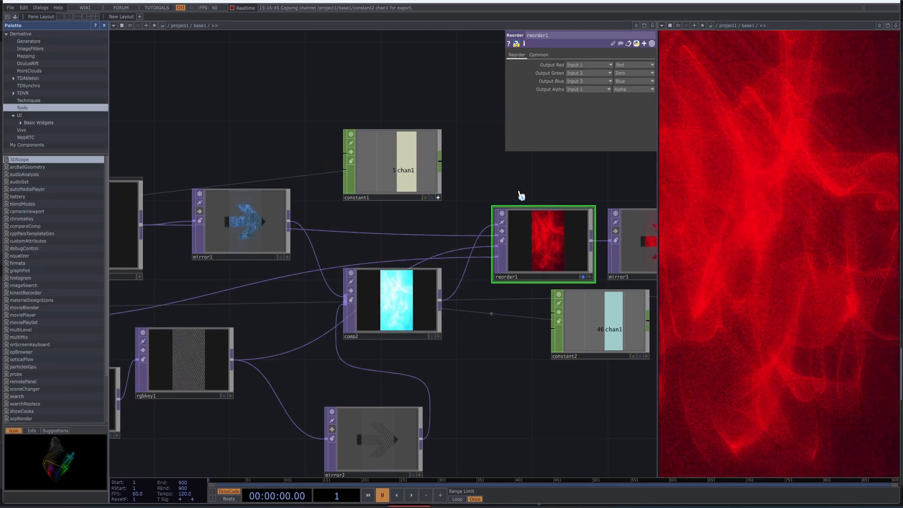
pyautogui.moveTo(518, 196); pyautogui.dragTo(476, 230)
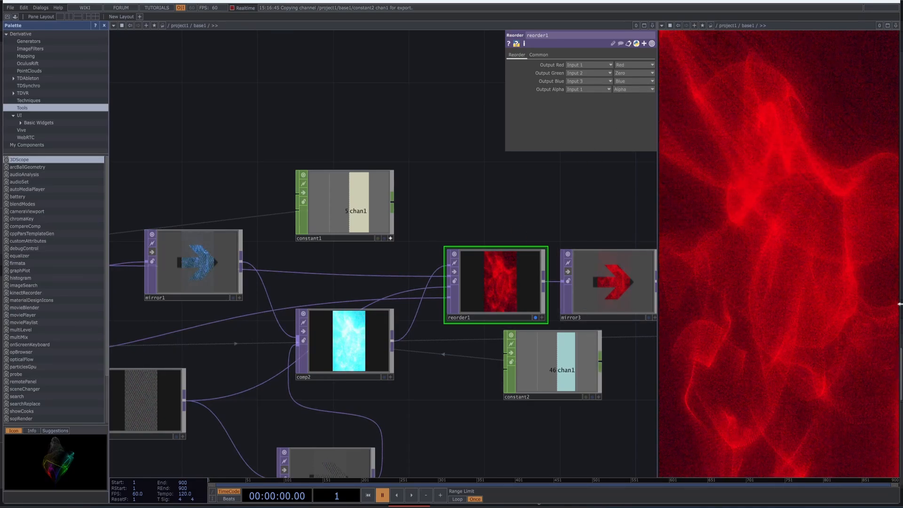
# Select mirror3 and examine its Mirror parameters and its output up close.
pyautogui.moveTo(500, 177); pyautogui.dragTo(378, 189)
pyautogui.click(449, 293)
pyautogui.scroll(5, 450, 295)
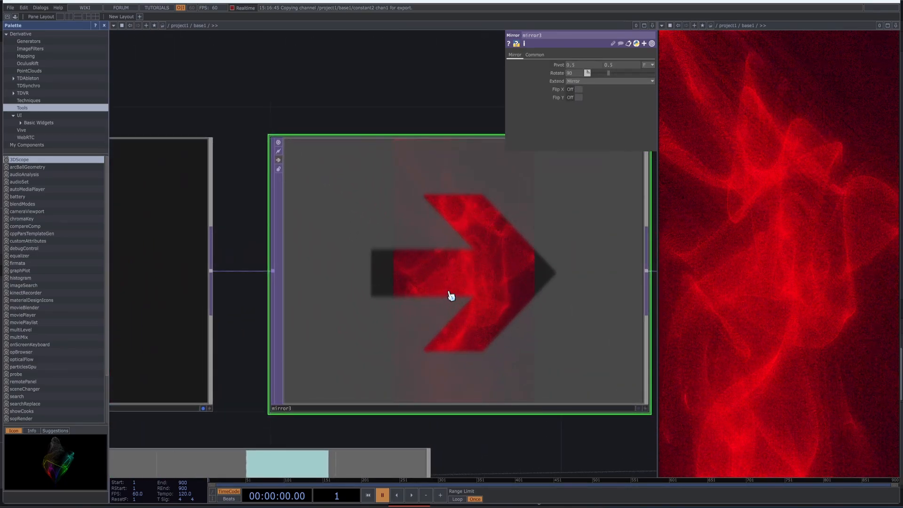
pyautogui.scroll(-4, 450, 295)
pyautogui.scroll(-2, 450, 295)
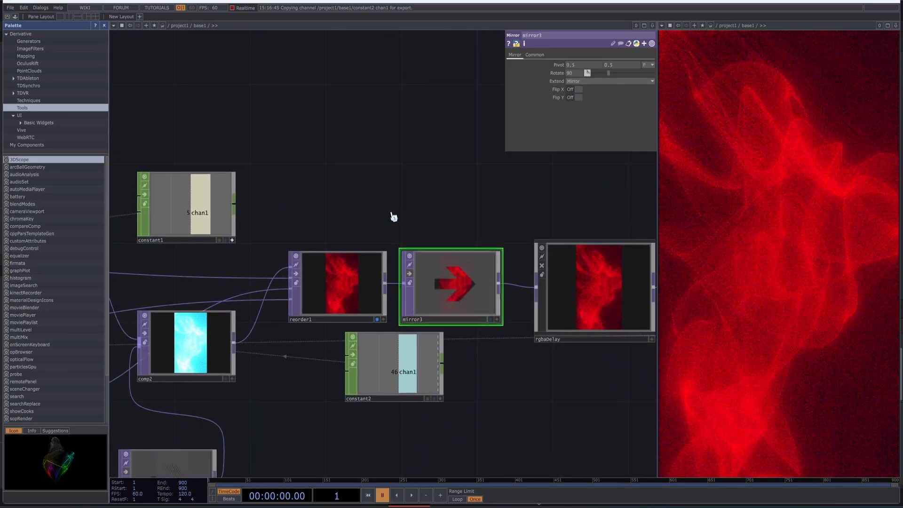
# Delete the rgbaDelay and rgbContrast components from the chain after mirror3.
pyautogui.moveTo(393, 216); pyautogui.dragTo(579, 235)
pyautogui.moveTo(423, 231); pyautogui.dragTo(245, 226)
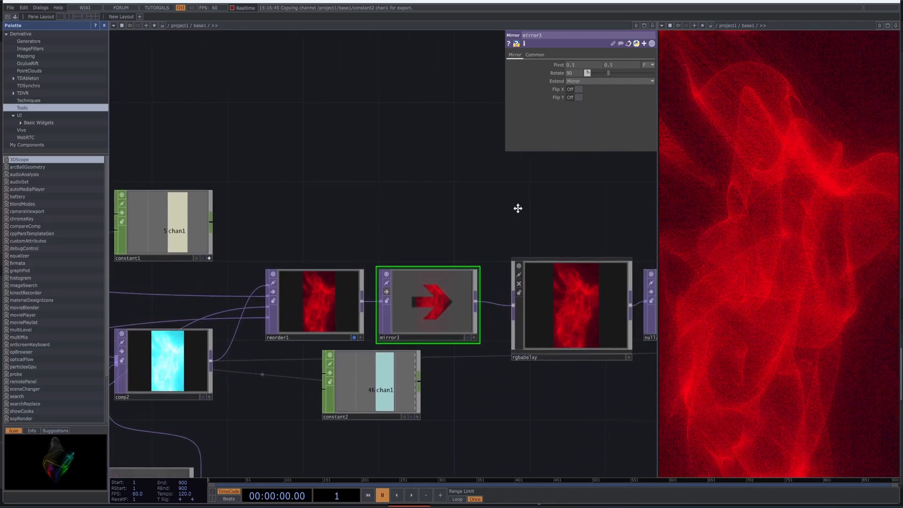
pyautogui.moveTo(518, 208); pyautogui.dragTo(323, 202)
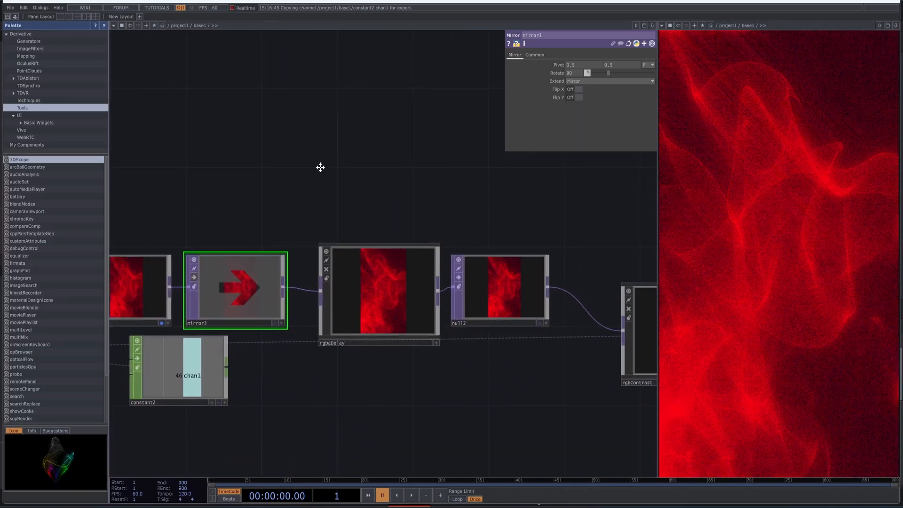
pyautogui.moveTo(320, 167); pyautogui.dragTo(220, 147)
pyautogui.click(228, 260)
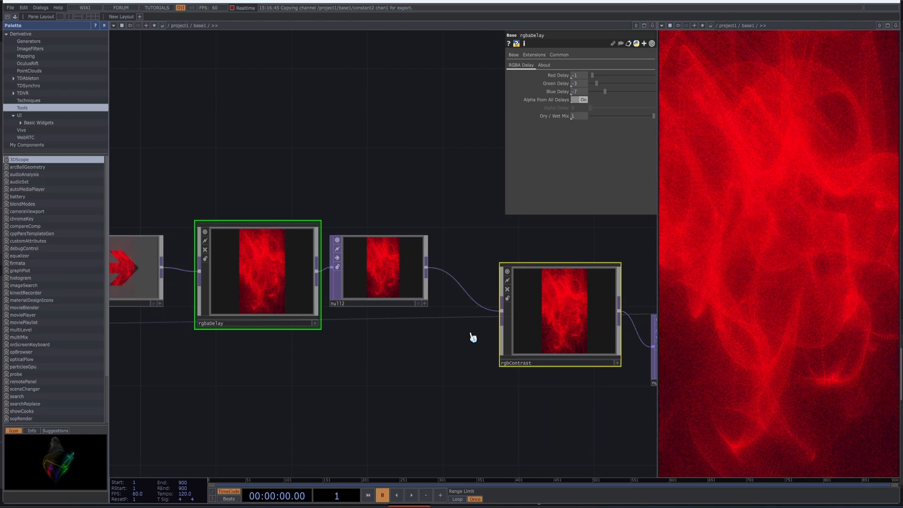
pyautogui.scroll(-3, 311, 379)
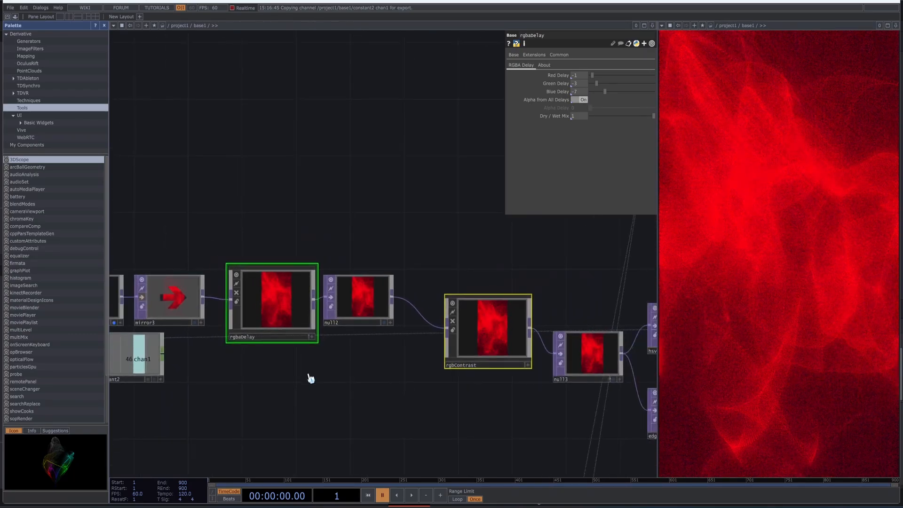
pyautogui.press('Delete')
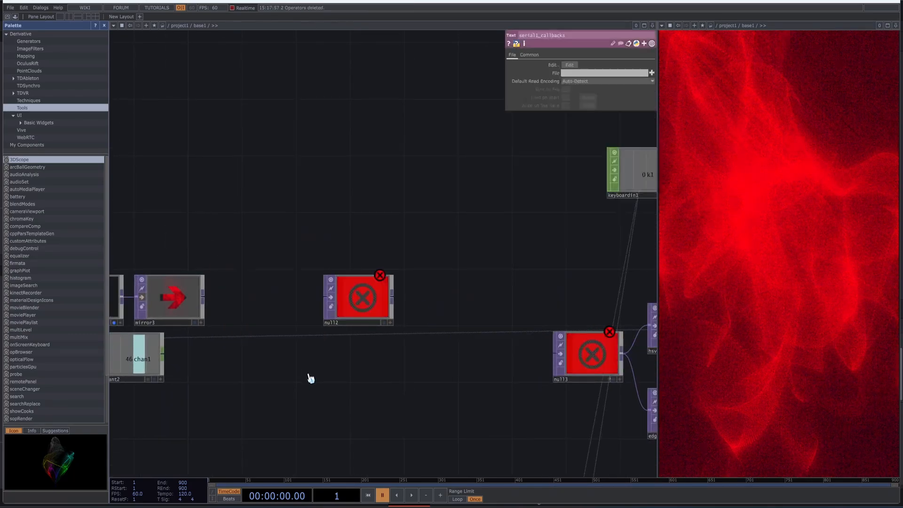
# Reconnect the broken chain by wiring mirror3 into null2 and null2 into null3.
pyautogui.click(202, 297)
pyautogui.click(326, 297)
pyautogui.click(392, 297)
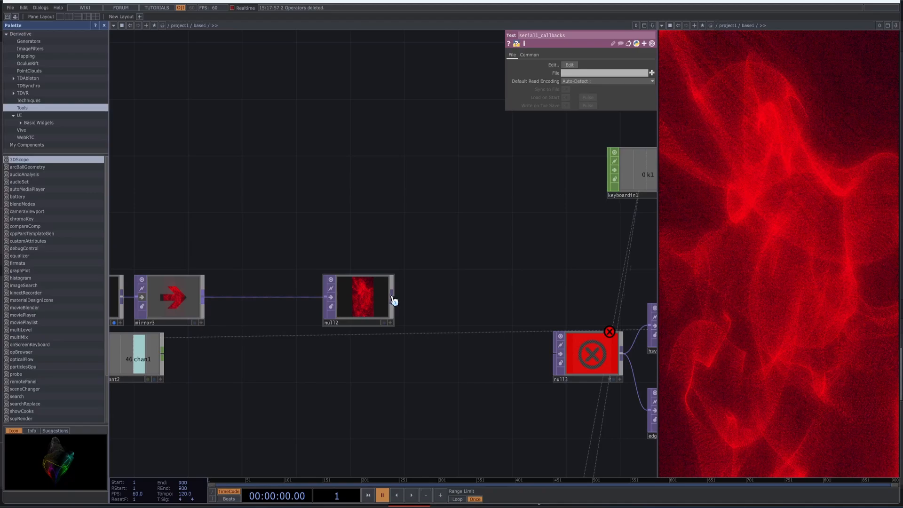
pyautogui.click(554, 353)
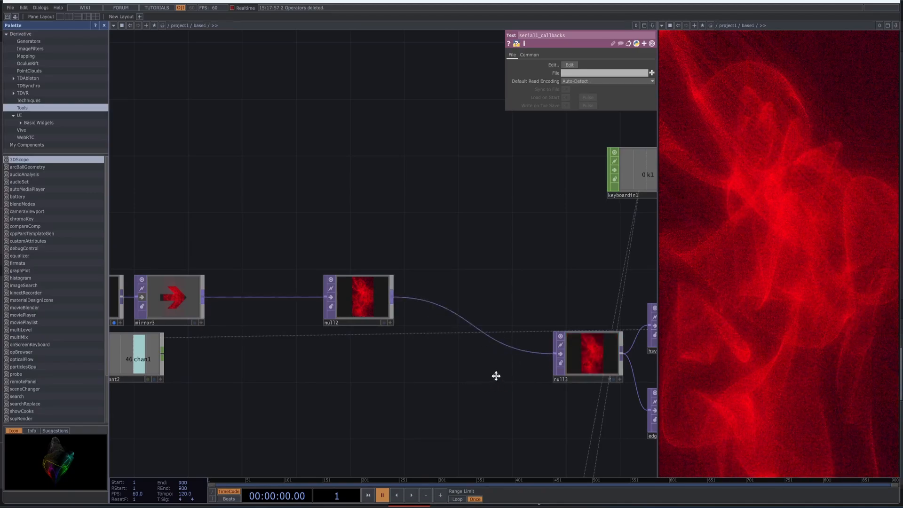
pyautogui.moveTo(433, 374)
pyautogui.mouseDown()
pyautogui.moveTo(446, 367)
pyautogui.moveTo(423, 359)
pyautogui.mouseUp()
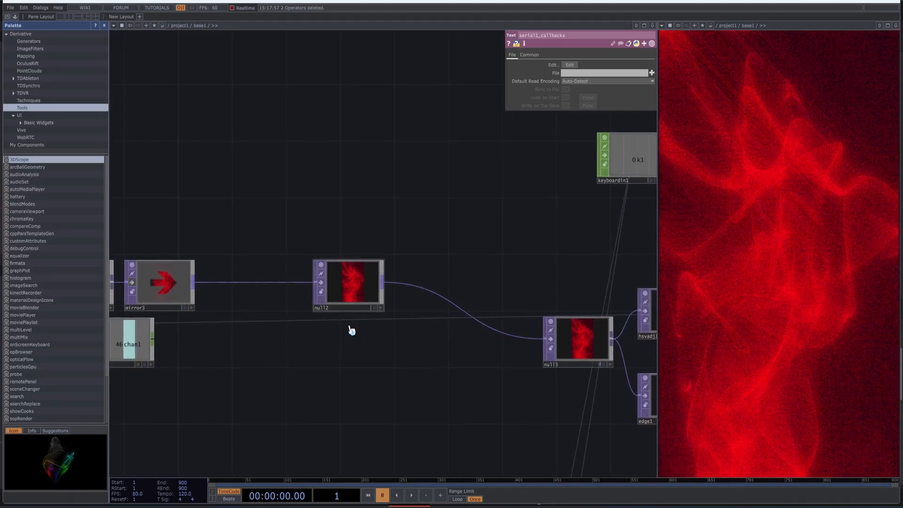
# Select null3 and trace its two branches through hsvadj1 and edge1 towards comp3.
pyautogui.moveTo(576, 377); pyautogui.dragTo(330, 308)
pyautogui.moveTo(252, 309); pyautogui.dragTo(259, 221)
pyautogui.moveTo(222, 264); pyautogui.dragTo(177, 272)
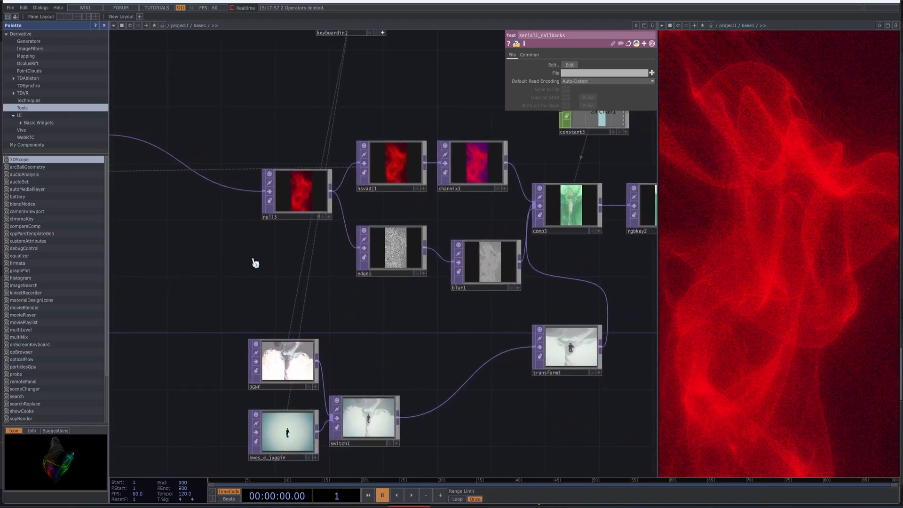
pyautogui.click(268, 201)
pyautogui.click(282, 209)
pyautogui.click(287, 205)
pyautogui.moveTo(167, 281); pyautogui.dragTo(165, 315)
pyautogui.moveTo(200, 287); pyautogui.dragTo(179, 310)
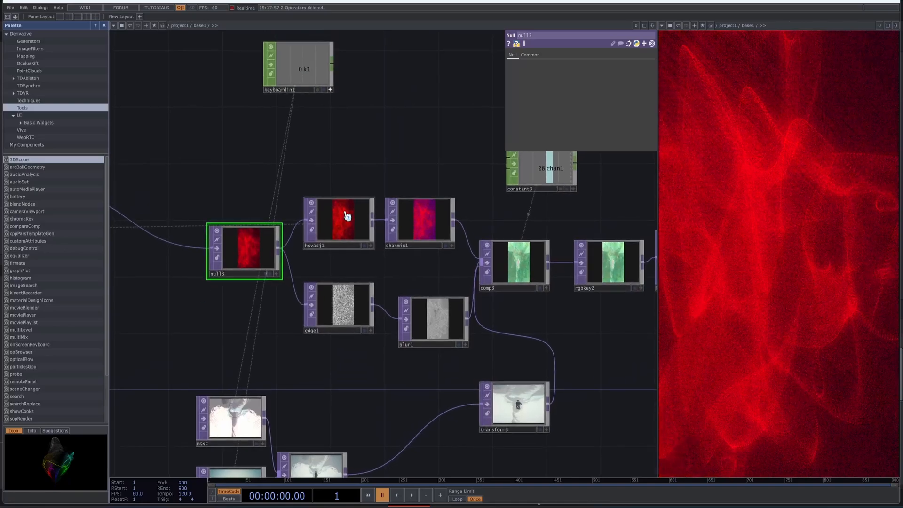
# Show hsvadj1 in the backdrop viewer beside reorder1 and review its HSV Adjust parameters.
pyautogui.click(367, 246)
pyautogui.scroll(6, 351, 239)
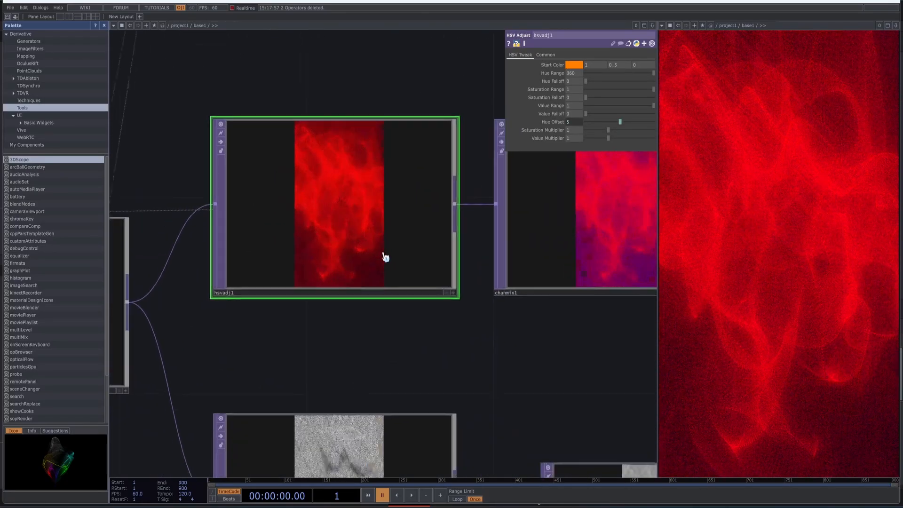
pyautogui.scroll(-3, 383, 256)
pyautogui.click(406, 266)
pyautogui.scroll(-5, 247, 361)
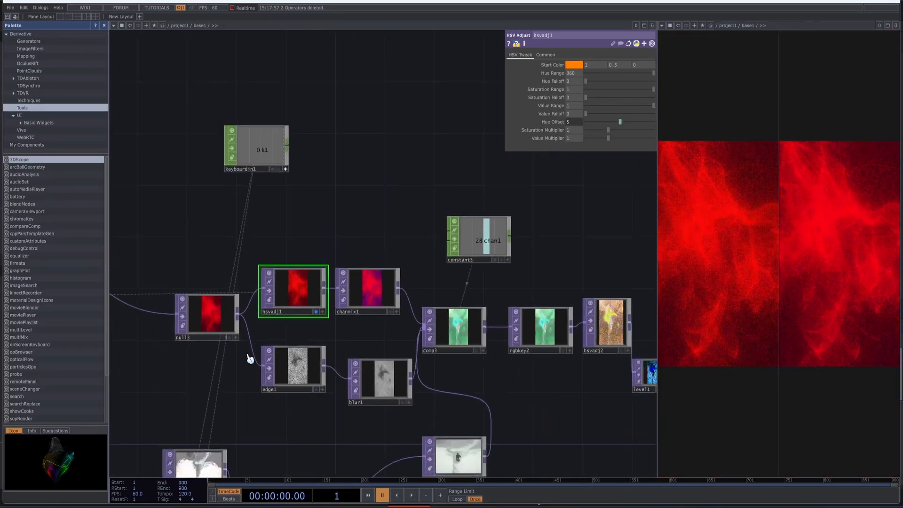
# Remove reorder1 and hsvadj1 from the backdrop viewer and display chanmix1 there instead.
pyautogui.moveTo(179, 369); pyautogui.dragTo(484, 331)
pyautogui.moveTo(239, 310); pyautogui.dragTo(402, 313)
pyautogui.click(243, 280)
pyautogui.moveTo(460, 345); pyautogui.dragTo(171, 342)
pyautogui.scroll(4, 329, 333)
pyautogui.click(427, 262)
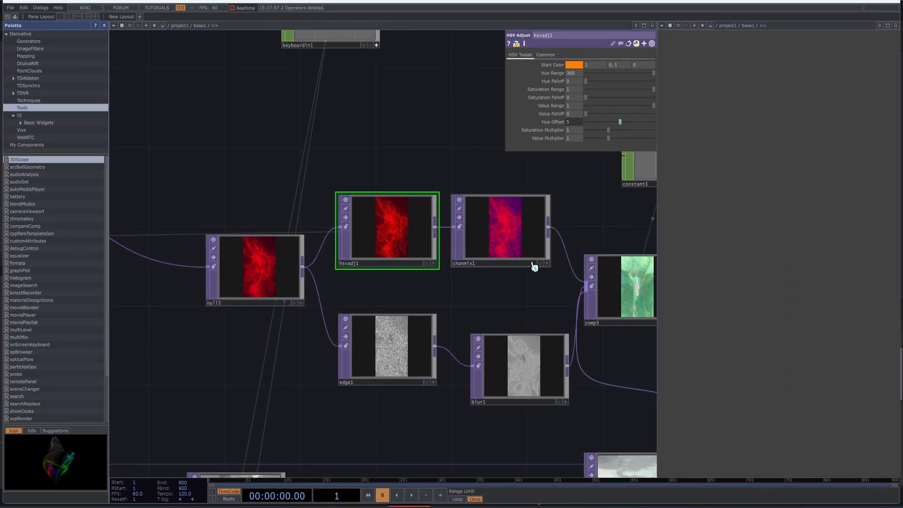
pyautogui.click(541, 264)
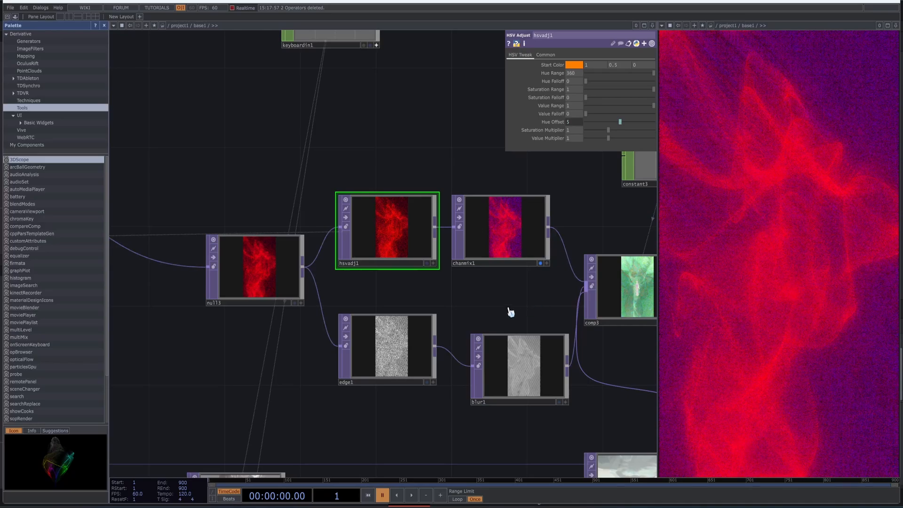
# Review the Channel Mix parameters of chanmix1, expanding the Red row to check its individual components.
pyautogui.moveTo(454, 297); pyautogui.dragTo(387, 292)
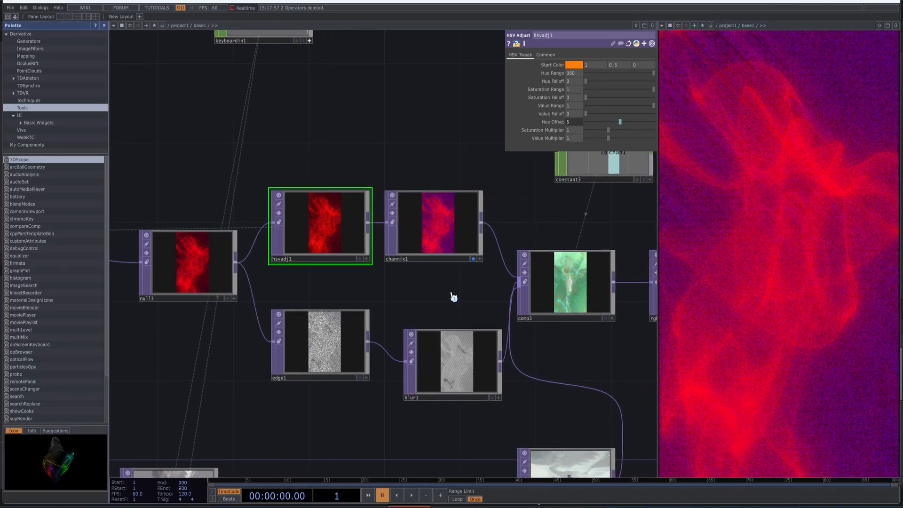
pyautogui.click(419, 228)
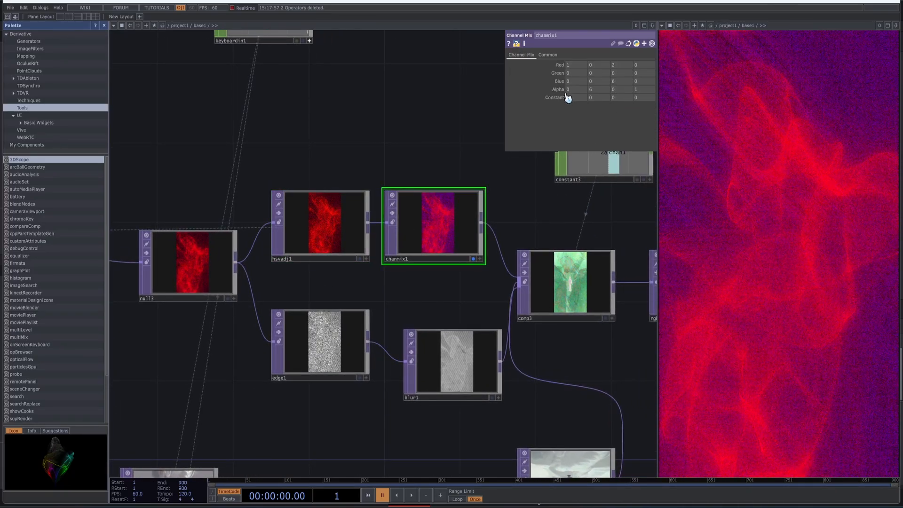
pyautogui.click(533, 67)
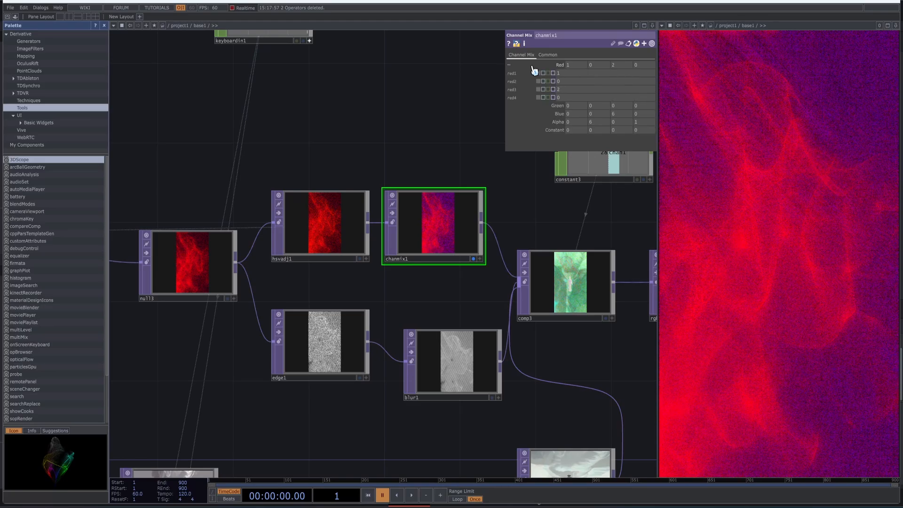
pyautogui.click(535, 70)
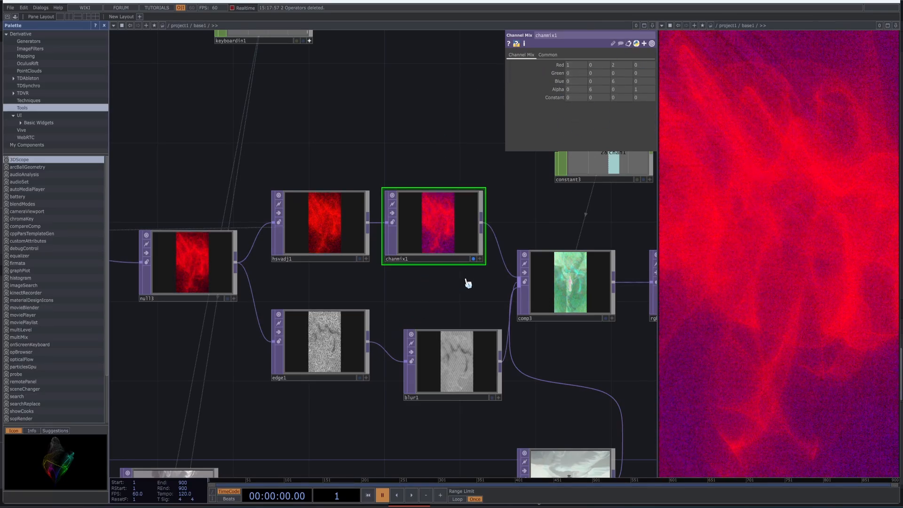
# Show edge1 instead of chanmix1 in the backdrop viewer and try different Strength values, ending back at 0.26.
pyautogui.moveTo(459, 293); pyautogui.dragTo(441, 289)
pyautogui.click(182, 262)
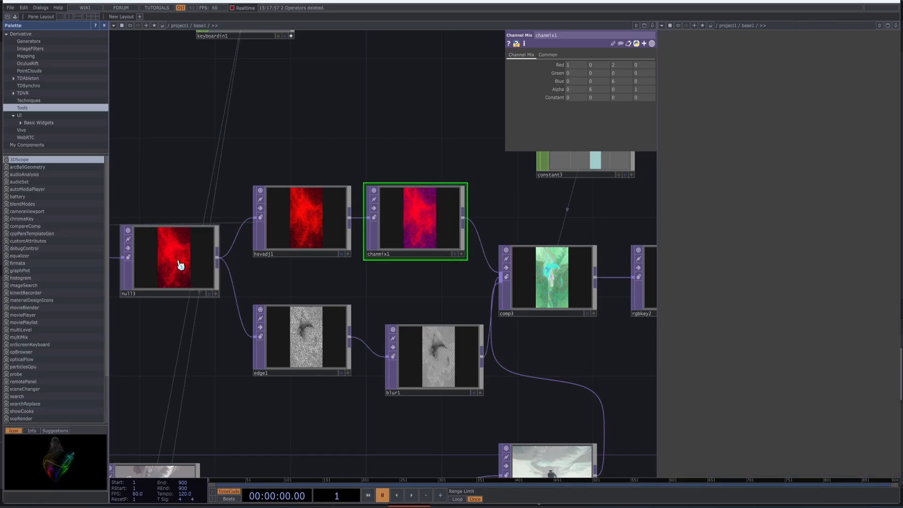
pyautogui.click(345, 373)
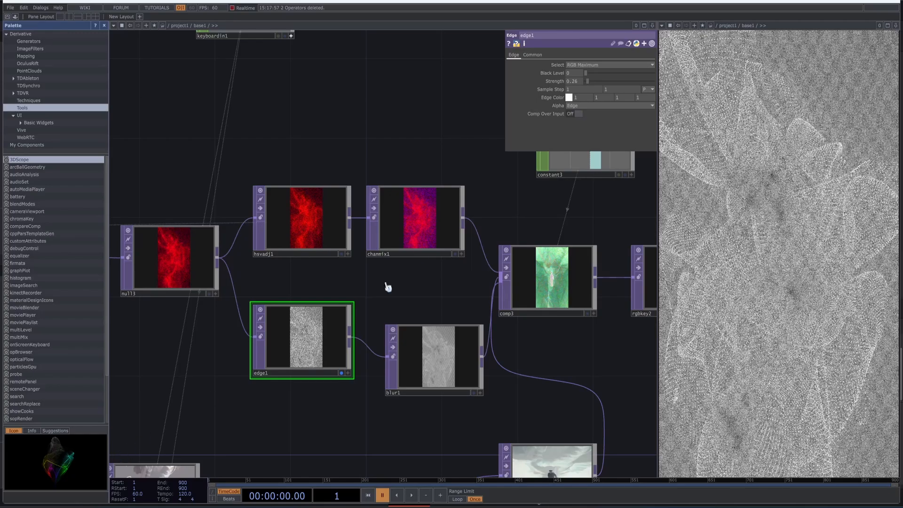
pyautogui.moveTo(594, 83)
pyautogui.mouseDown()
pyautogui.moveTo(611, 83)
pyautogui.moveTo(590, 86)
pyautogui.mouseUp()
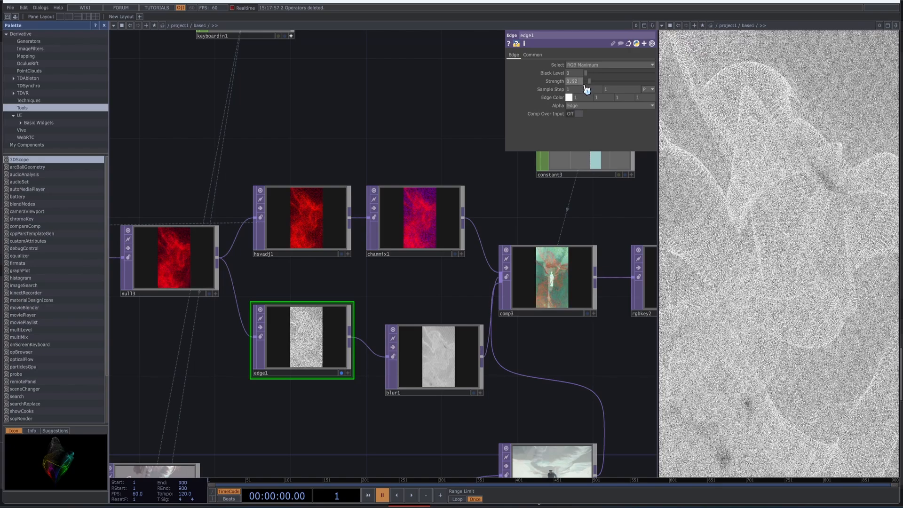
pyautogui.moveTo(587, 89); pyautogui.dragTo(587, 89)
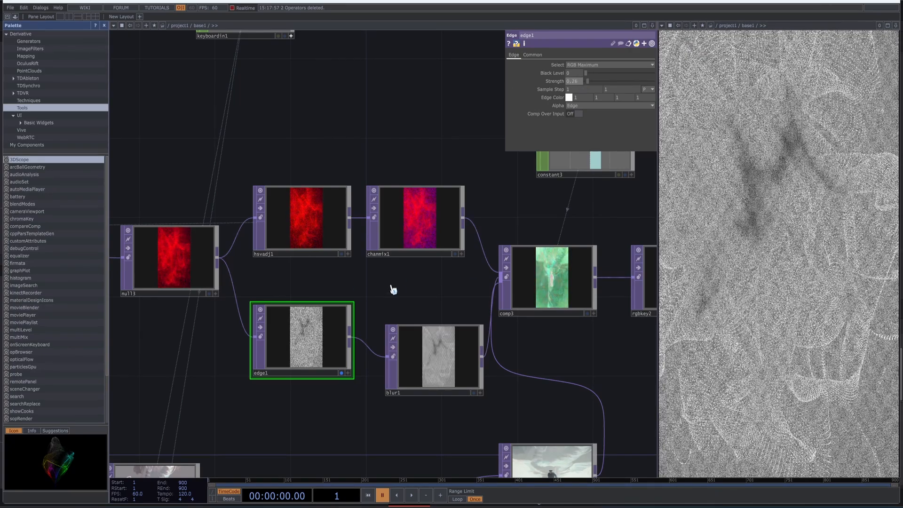
# Display blur1 in the backdrop viewer in place of edge1 and review its Blur parameters.
pyautogui.moveTo(426, 275); pyautogui.dragTo(401, 255)
pyautogui.click(449, 372)
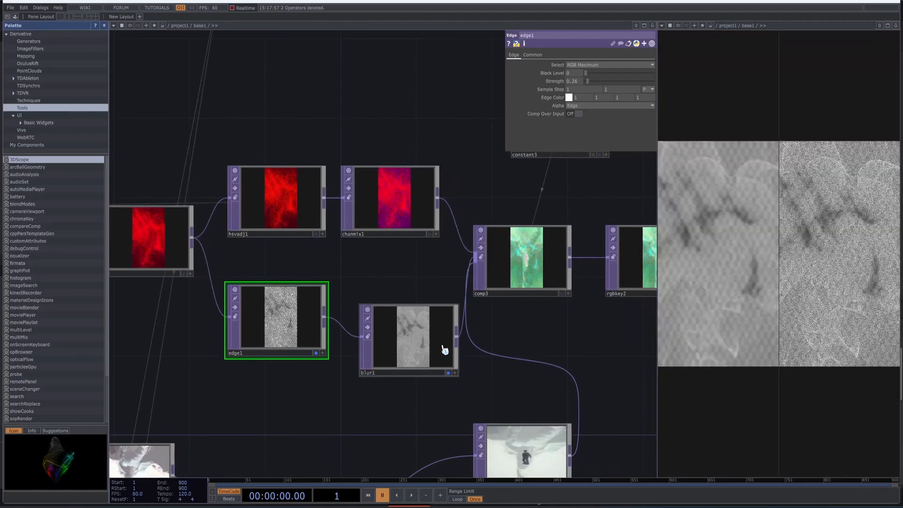
pyautogui.click(441, 347)
pyautogui.click(316, 352)
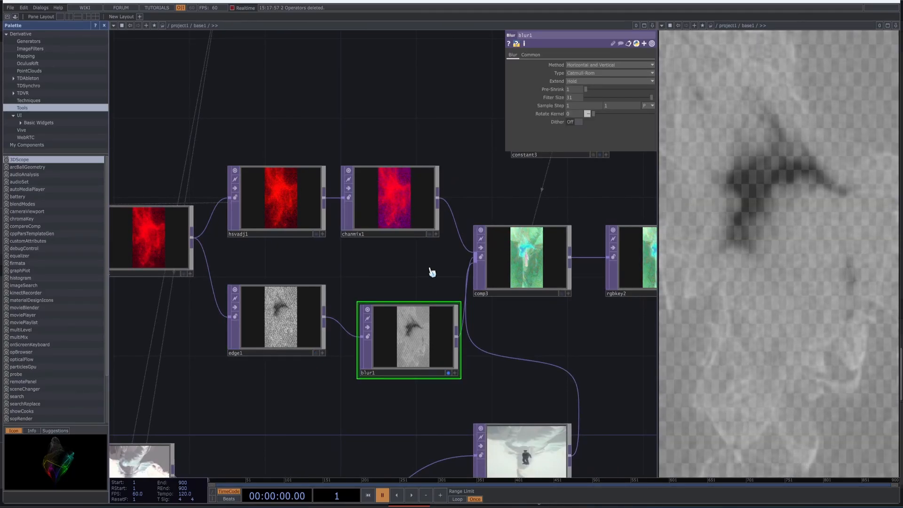
# Compare chanmix1 with blur1 in the backdrop viewer, and remove both from it.
pyautogui.click(430, 233)
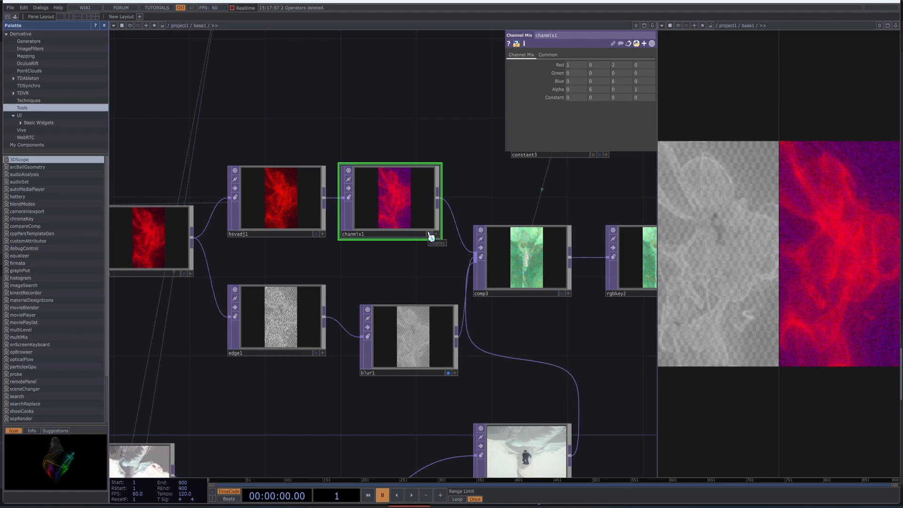
pyautogui.click(430, 234)
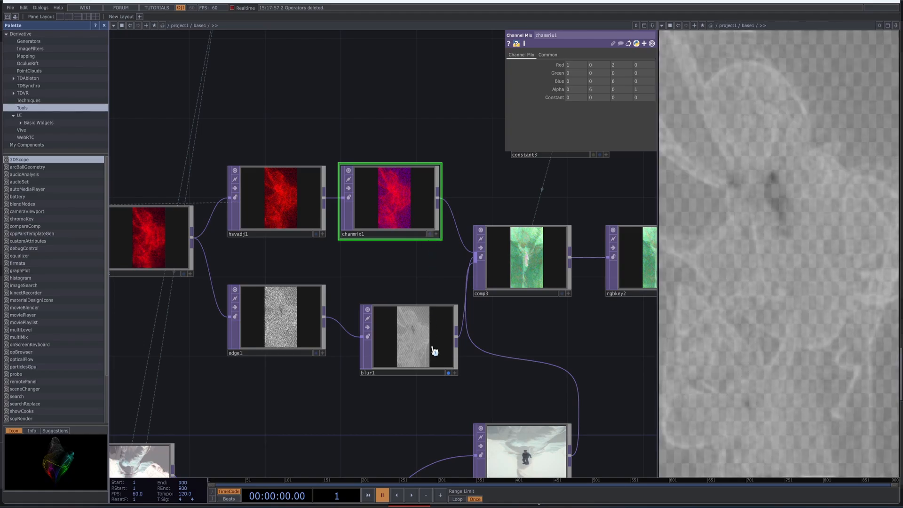
pyautogui.click(449, 373)
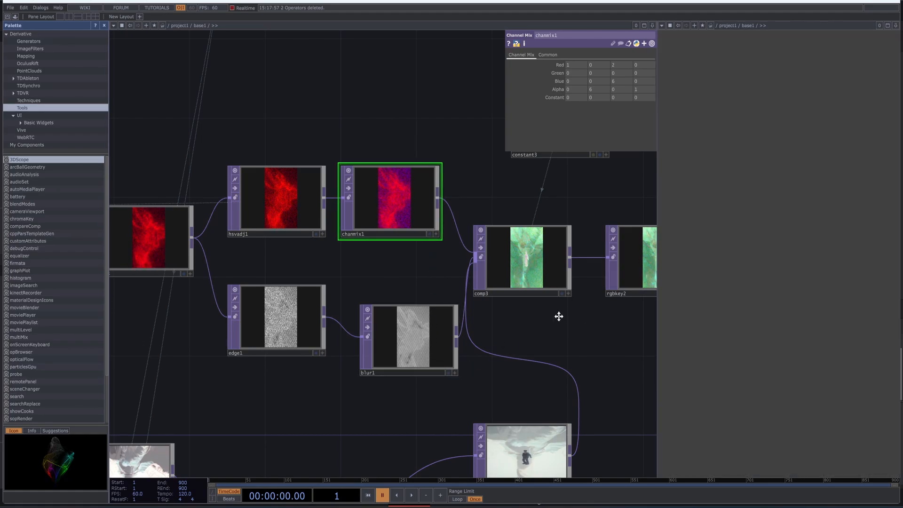
# Review the Trim parameters of the two Movie File In sources, DGNF and kwes_e_juggin, that feed switch1.
pyautogui.moveTo(559, 316); pyautogui.dragTo(540, 317)
pyautogui.moveTo(238, 463); pyautogui.dragTo(465, 263)
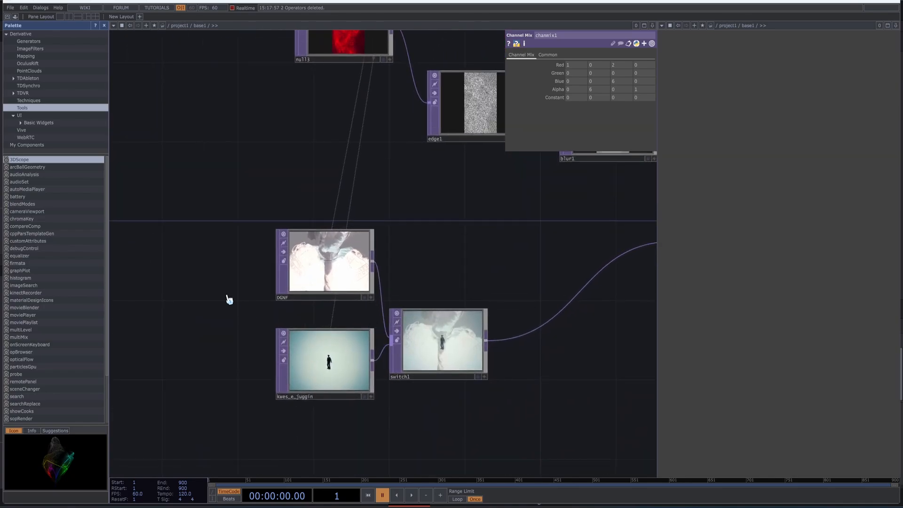
pyautogui.click(332, 264)
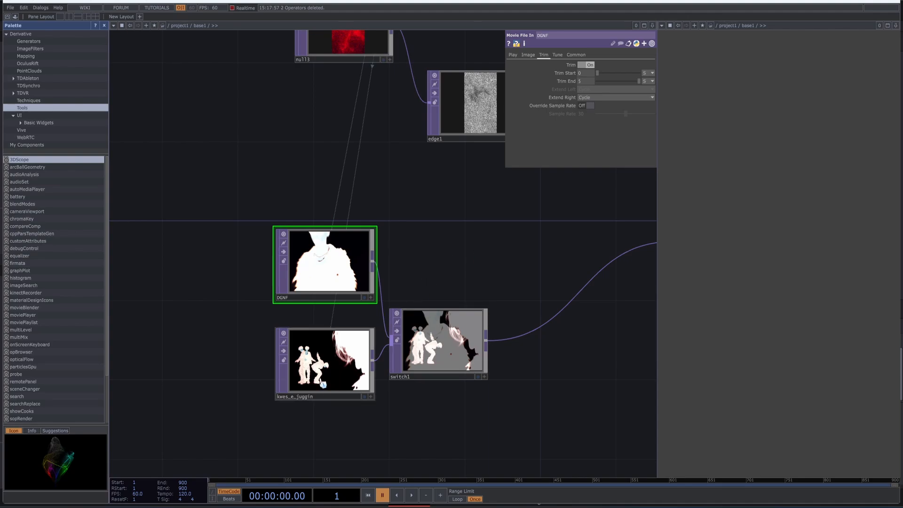
pyautogui.click(320, 380)
pyautogui.click(321, 273)
pyautogui.click(325, 354)
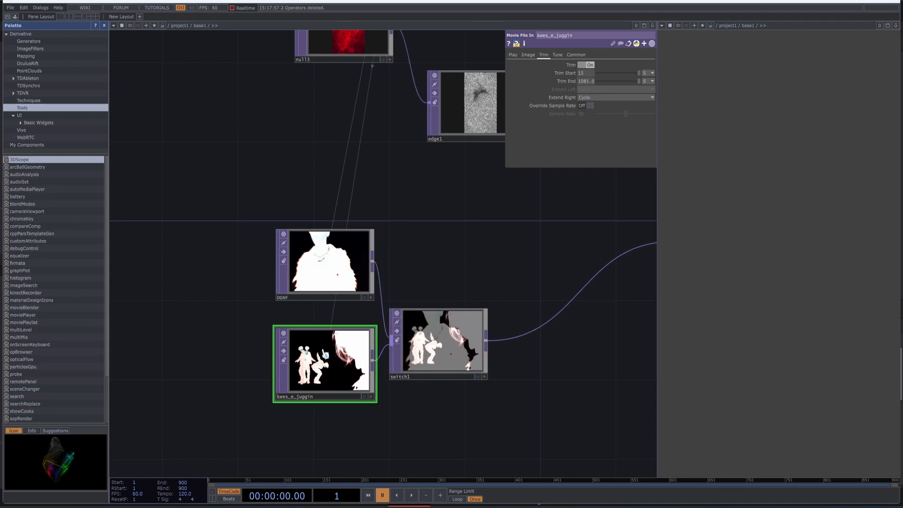
pyautogui.click(338, 267)
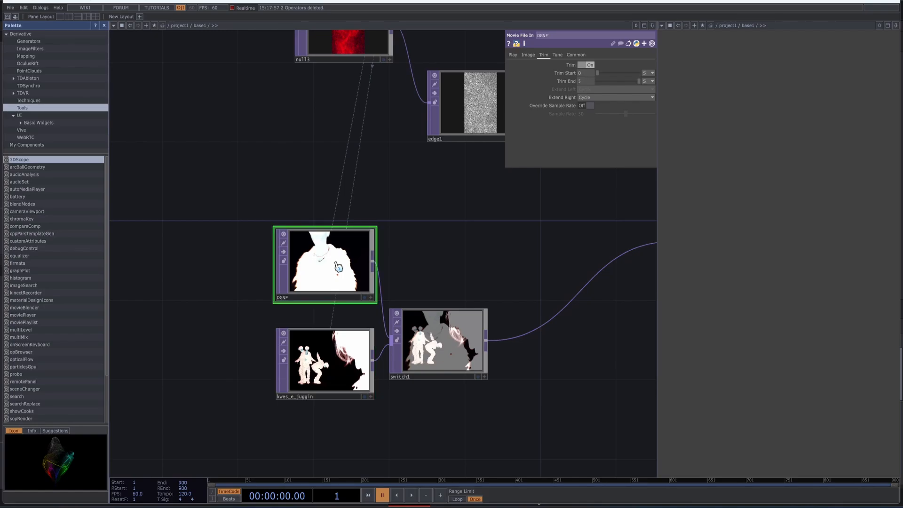
pyautogui.click(355, 358)
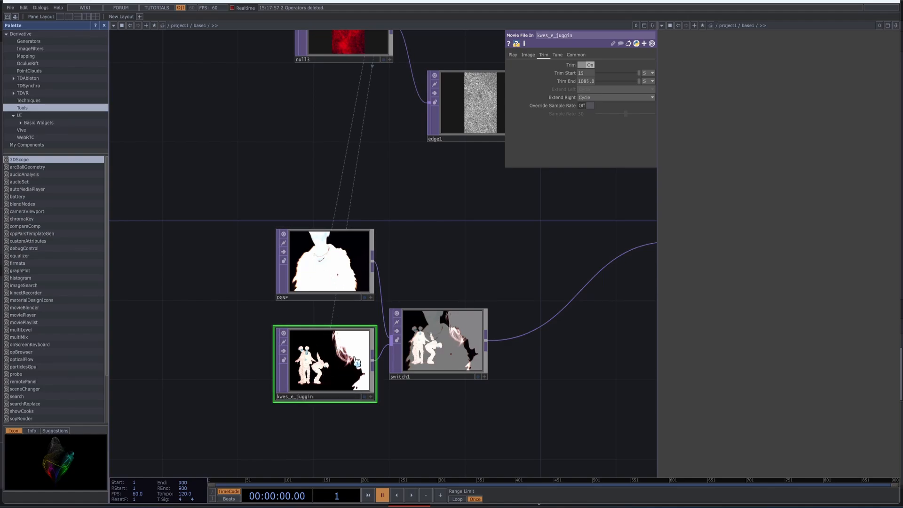
# Try switch1 with Blend between Inputs off while varying its Index, and turn blending back on.
pyautogui.click(447, 344)
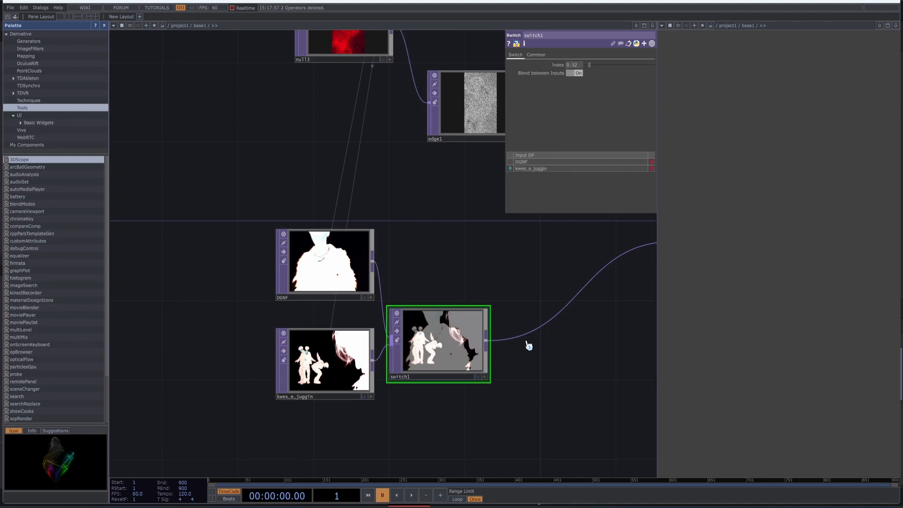
pyautogui.click(579, 74)
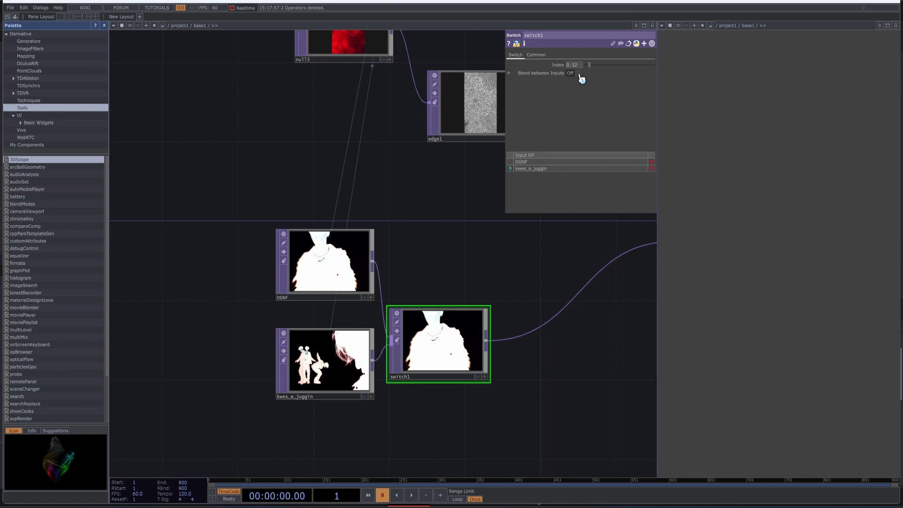
pyautogui.moveTo(609, 69); pyautogui.dragTo(639, 69)
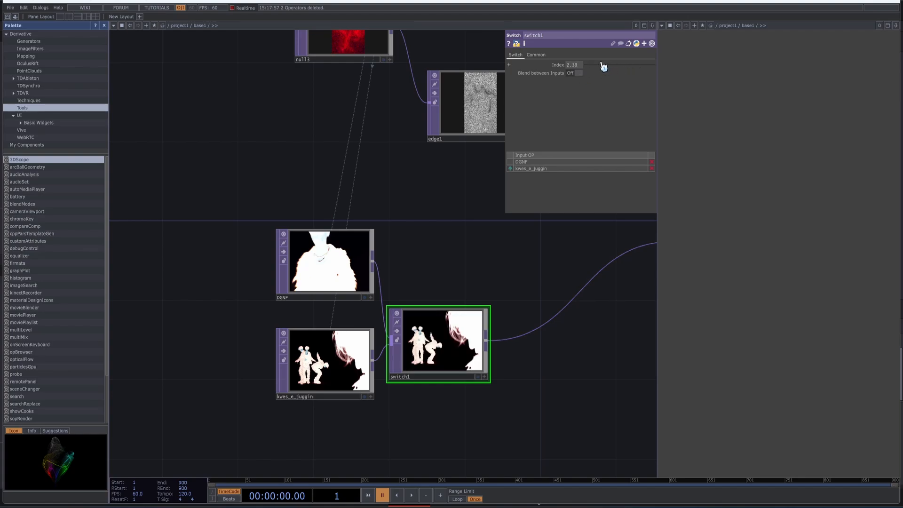
pyautogui.moveTo(598, 65); pyautogui.dragTo(593, 66)
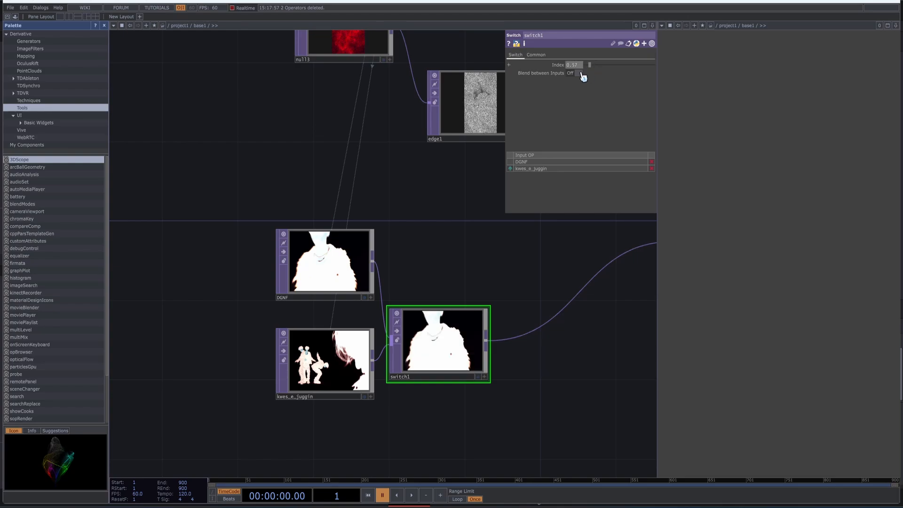
pyautogui.click(580, 73)
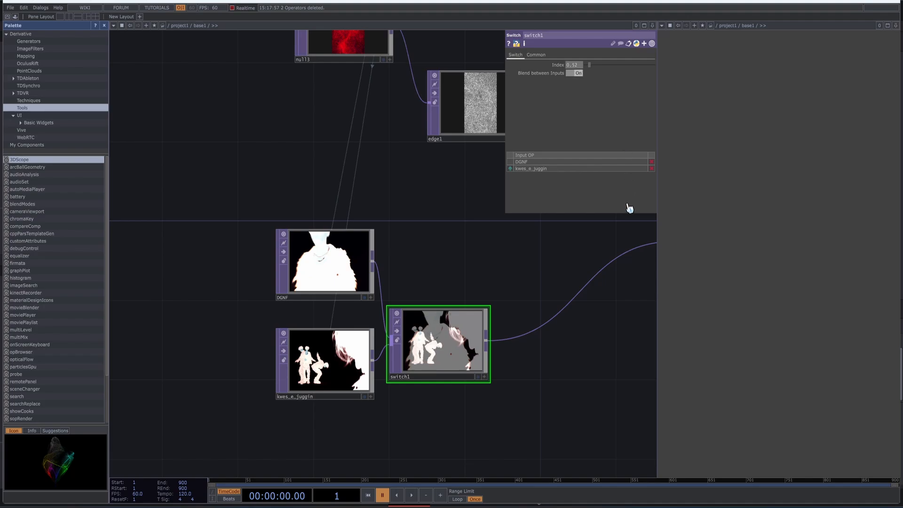
# Follow switch1's output through transform3 to comp3 and review comp3's Composite parameters.
pyautogui.moveTo(419, 280); pyautogui.dragTo(323, 294)
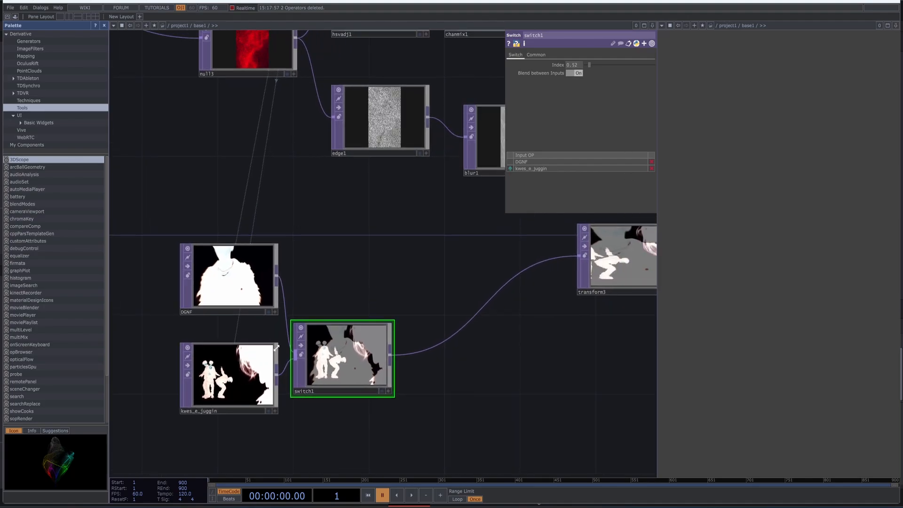
pyautogui.moveTo(560, 357); pyautogui.dragTo(367, 439)
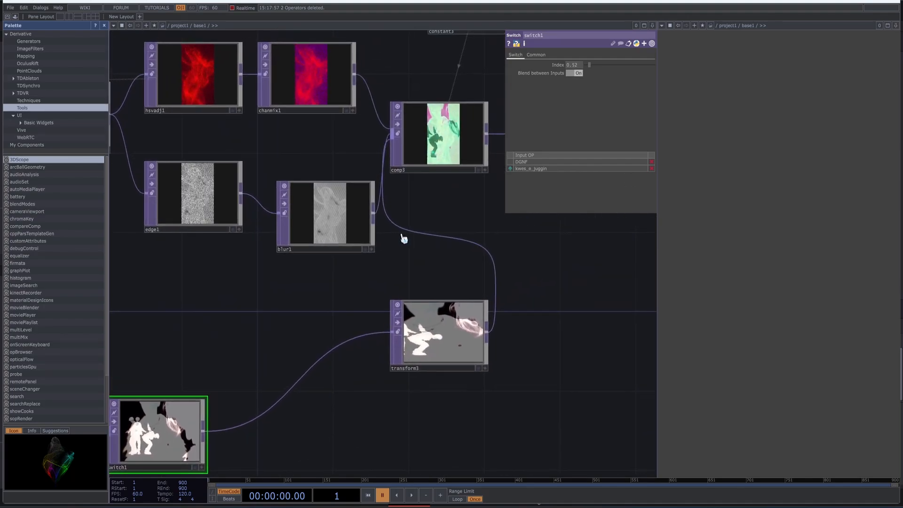
pyautogui.click(433, 129)
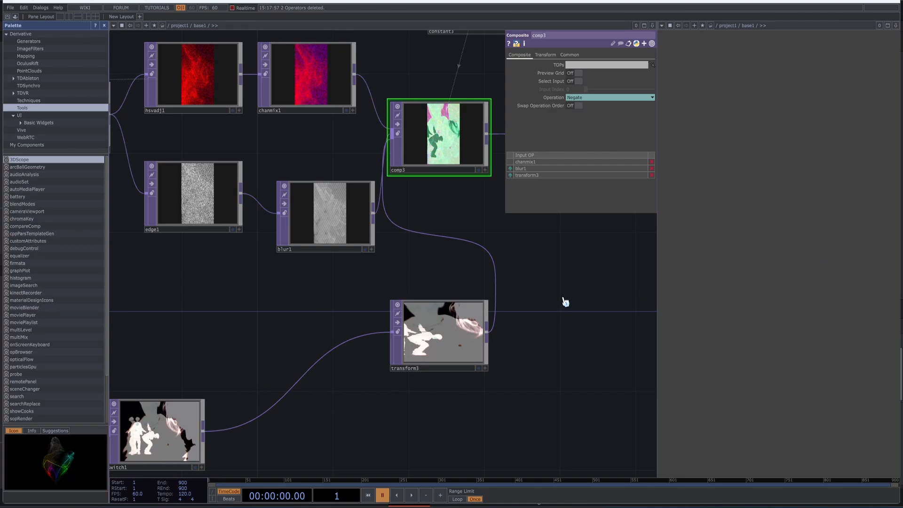
# Inspect the constant3 channel that drives comp3, and return to comp3's operation and input list.
pyautogui.moveTo(549, 252); pyautogui.dragTo(426, 403)
pyautogui.moveTo(325, 222); pyautogui.dragTo(374, 172)
pyautogui.click(379, 148)
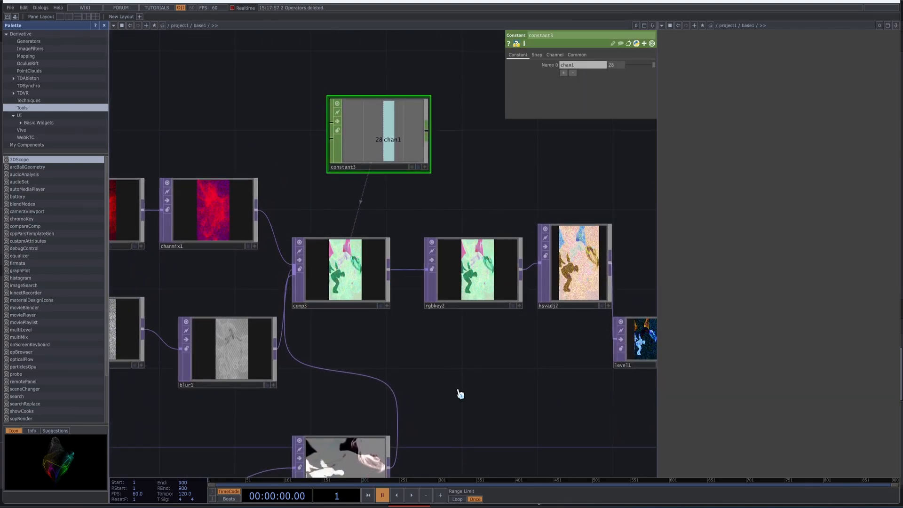
pyautogui.moveTo(460, 393); pyautogui.dragTo(490, 304)
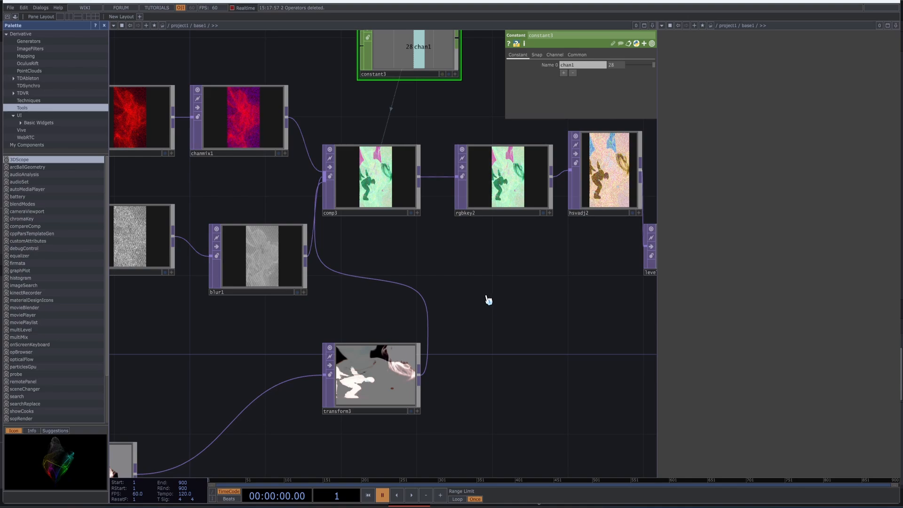
pyautogui.click(382, 187)
pyautogui.moveTo(503, 329); pyautogui.dragTo(520, 255)
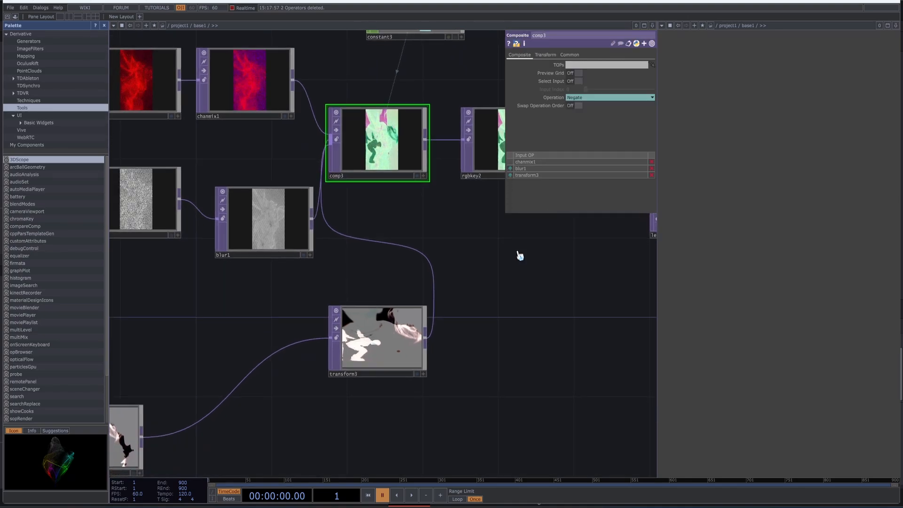
# Compare the parameters of transform3 and switch1, expanding transform3's Scale to check its separate x and y components.
pyautogui.scroll(-5, 369, 407)
pyautogui.scroll(5, 405, 379)
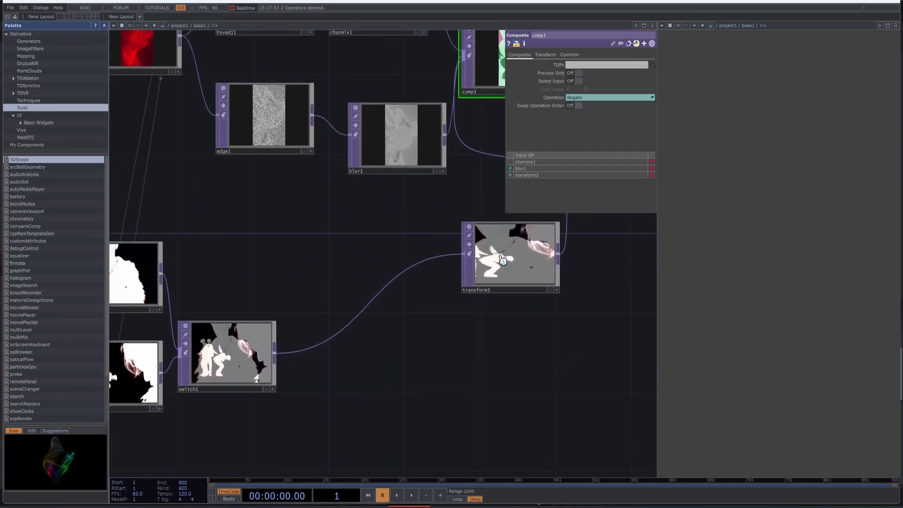
pyautogui.click(503, 261)
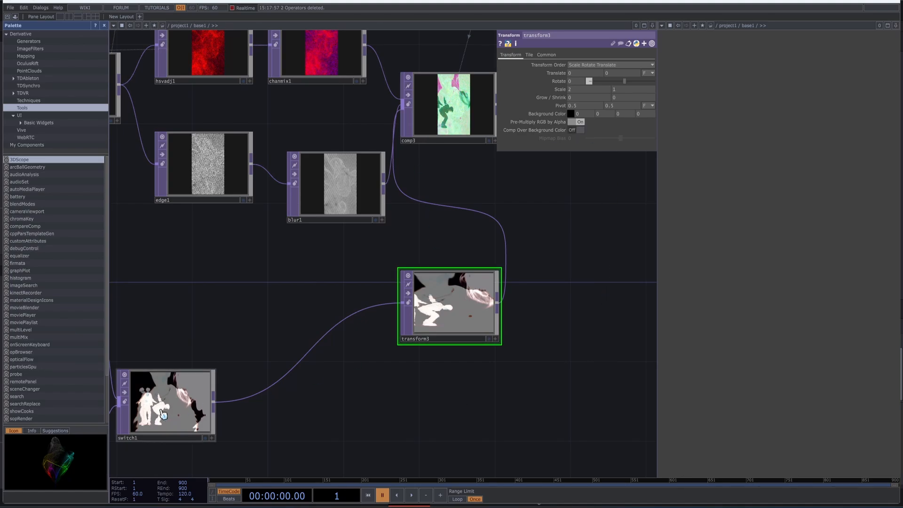
pyautogui.click(163, 414)
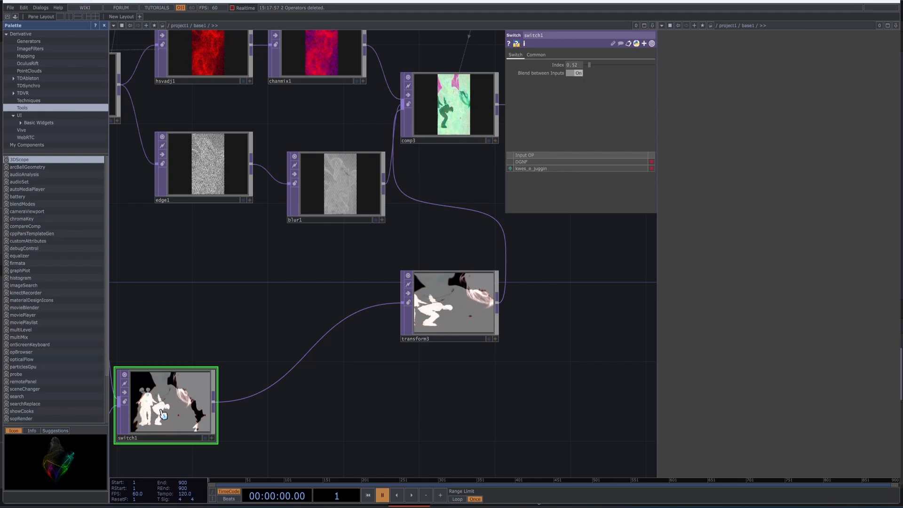
pyautogui.click(452, 310)
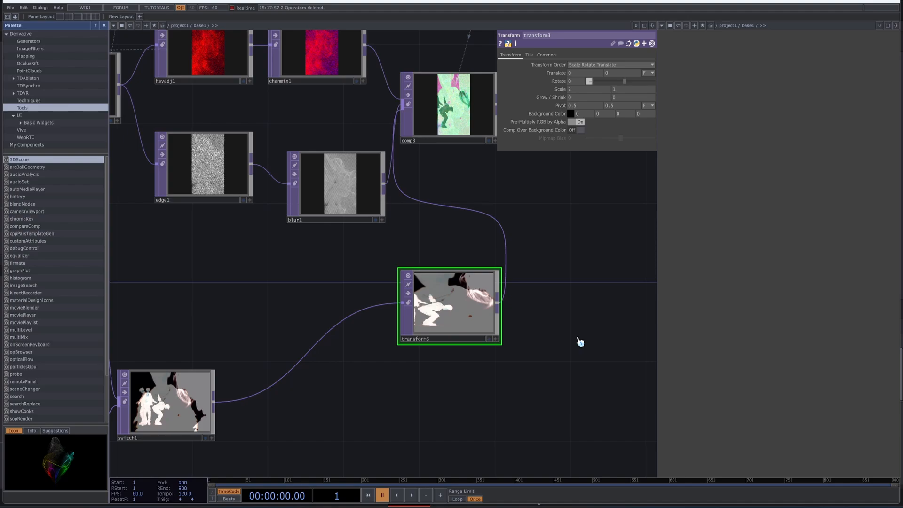
pyautogui.click(563, 90)
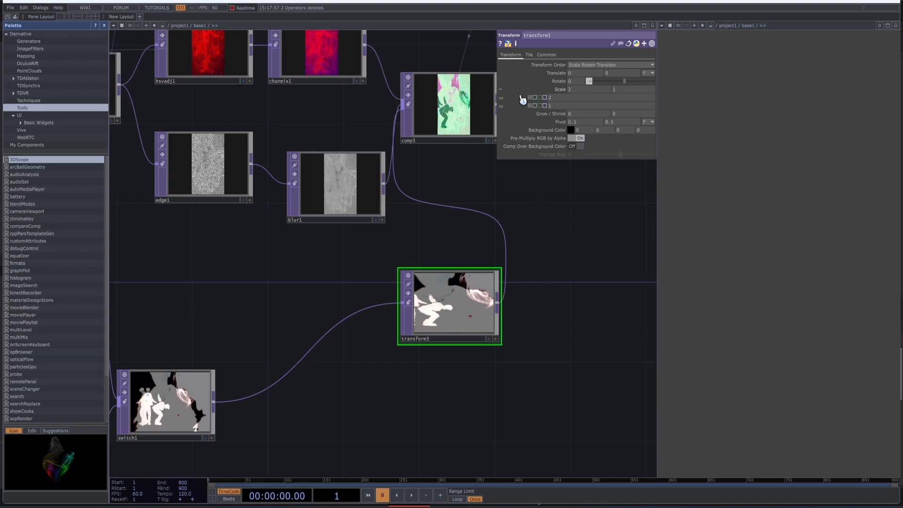
pyautogui.click(560, 90)
# Select comp3 and display its composite in the backdrop viewer.
pyautogui.click(438, 118)
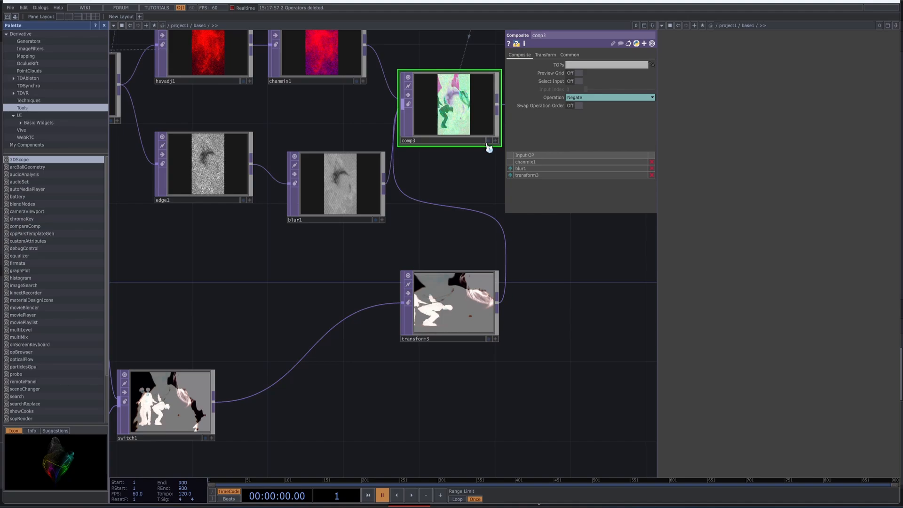
pyautogui.click(489, 140)
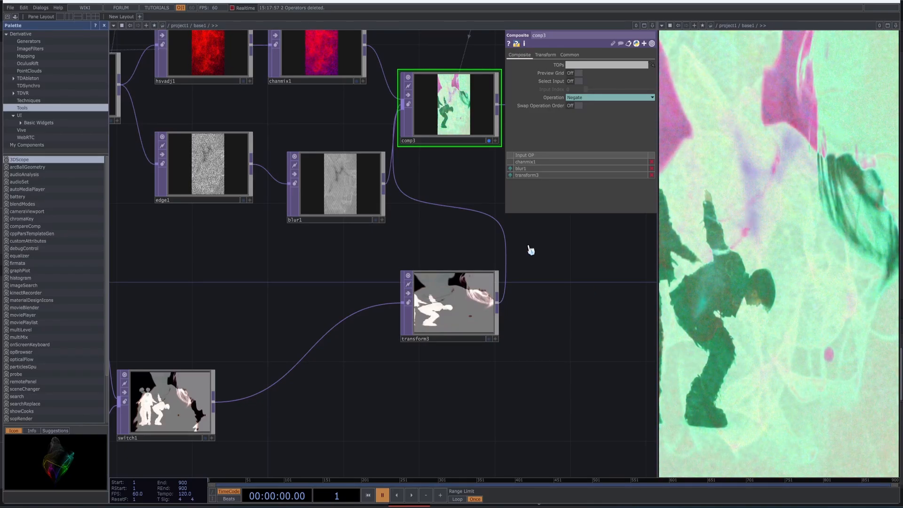
# Review the parameters of rgbkey2 and hsvadj2, and show hsvadj2 instead of comp3 in the backdrop viewer.
pyautogui.moveTo(521, 353); pyautogui.dragTo(464, 507)
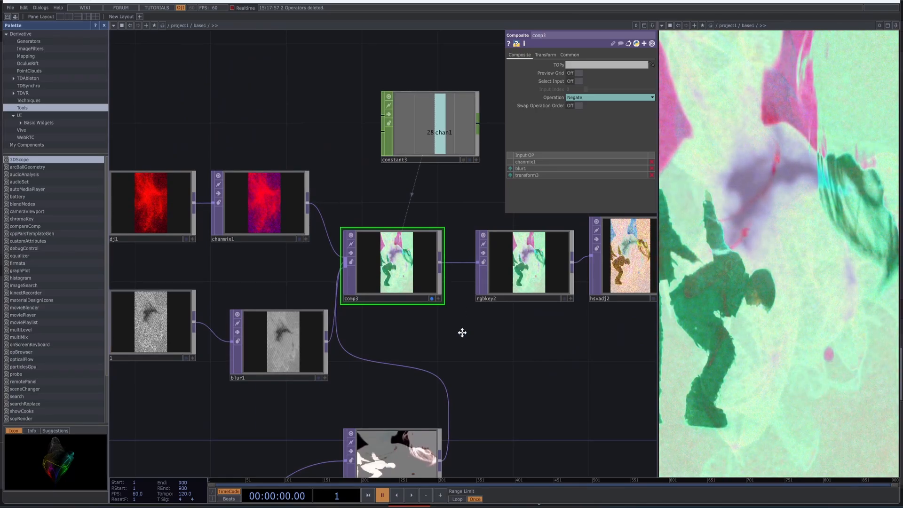
pyautogui.moveTo(462, 333); pyautogui.dragTo(394, 343)
pyautogui.click(409, 287)
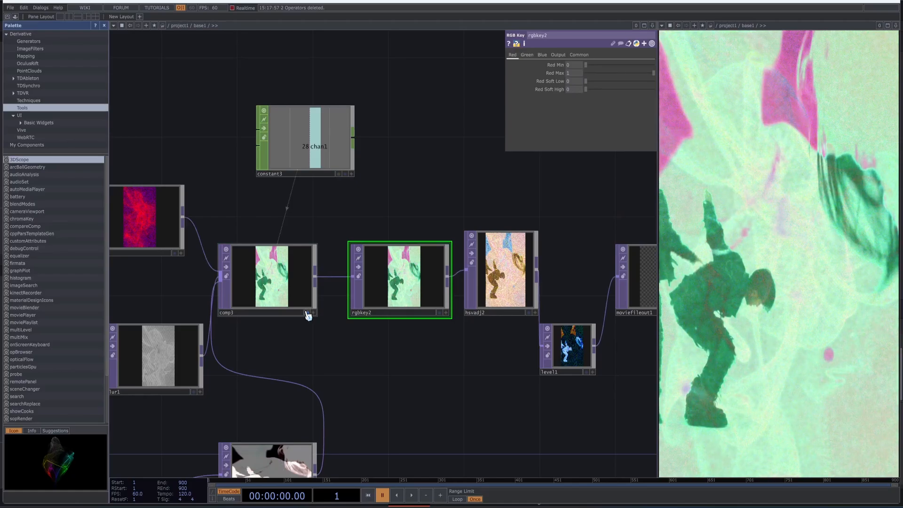
pyautogui.click(532, 315)
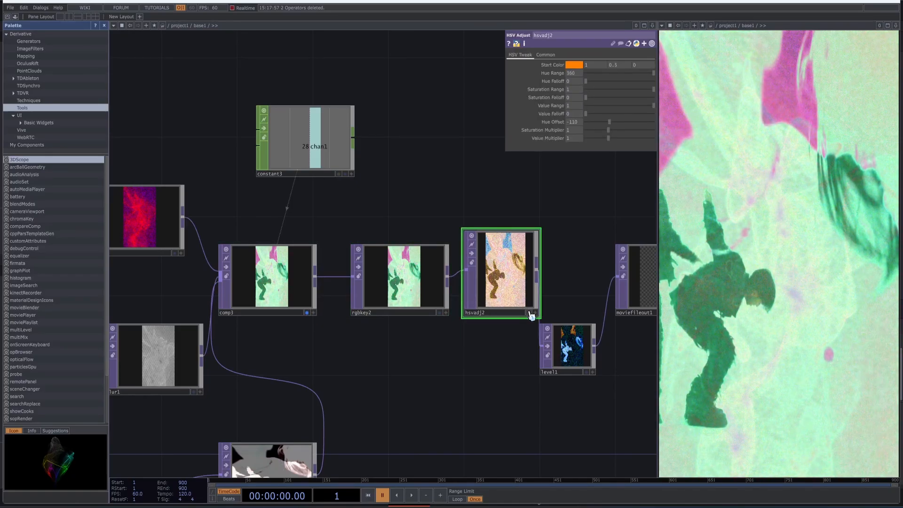
pyautogui.click(529, 313)
pyautogui.click(307, 313)
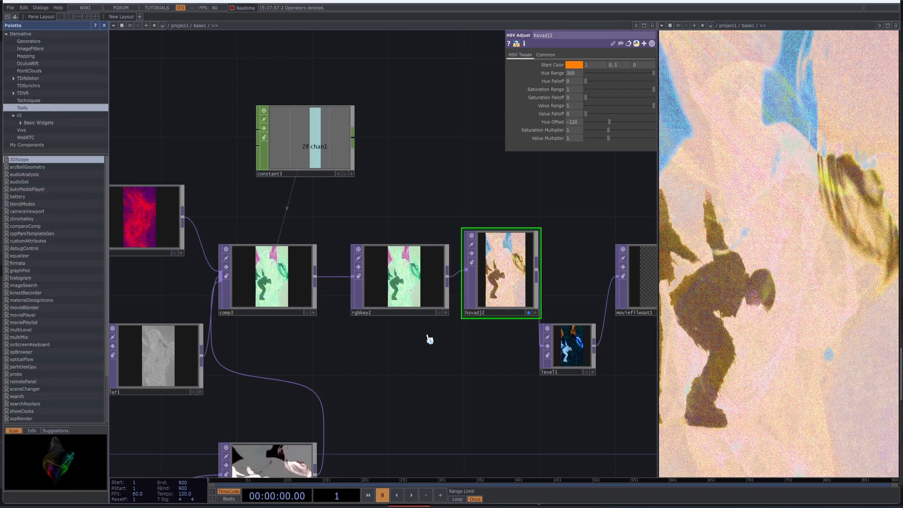
# Display level1 in the backdrop viewer in place of hsvadj2, and select level1 to show its Level parameters.
pyautogui.moveTo(479, 345); pyautogui.dragTo(382, 342)
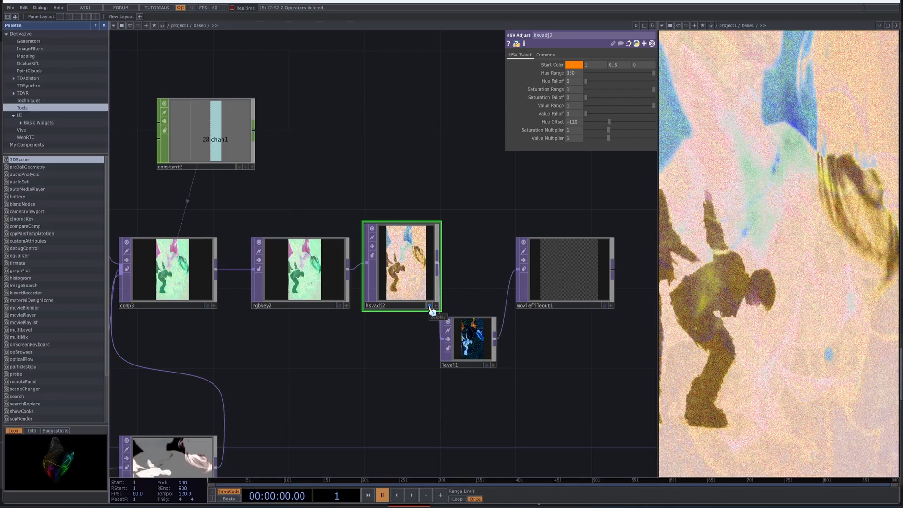
pyautogui.click(484, 365)
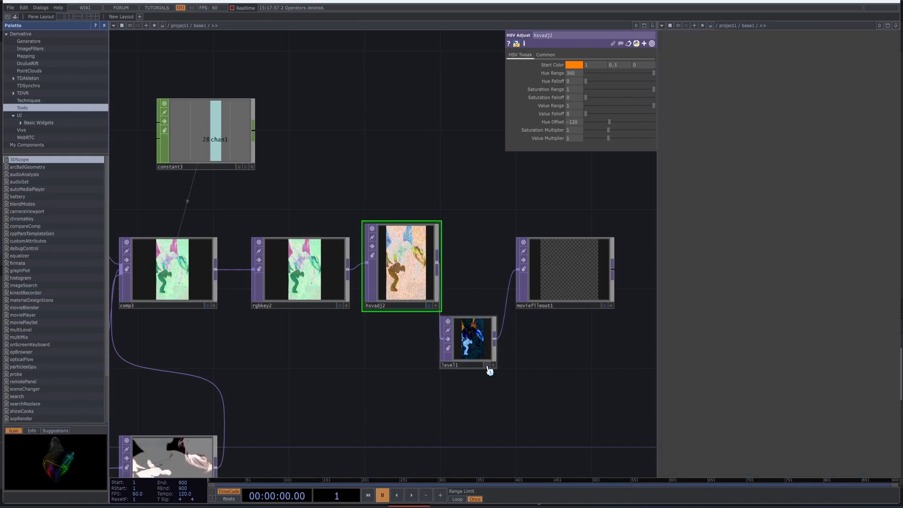
pyautogui.click(461, 334)
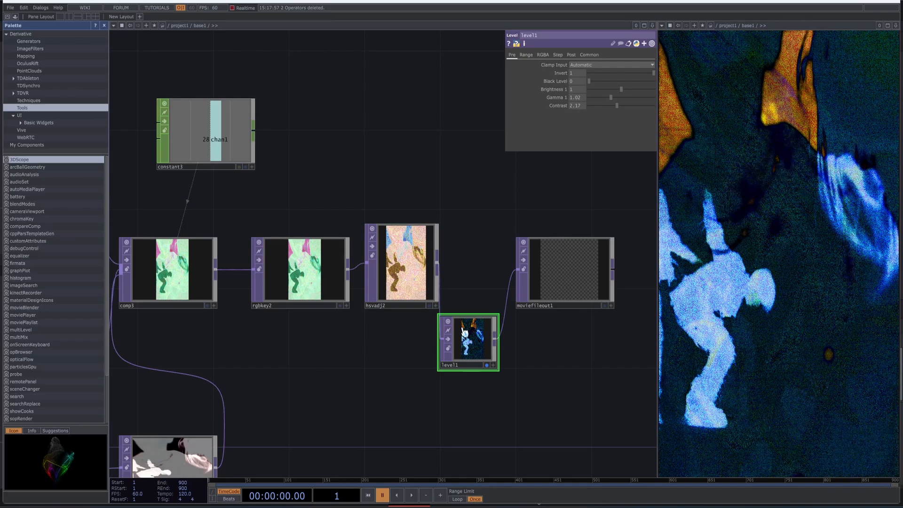
# Try level1's Invert slider, reset its Contrast to the default, and undo the reset.
pyautogui.moveTo(621, 73); pyautogui.dragTo(901, 67)
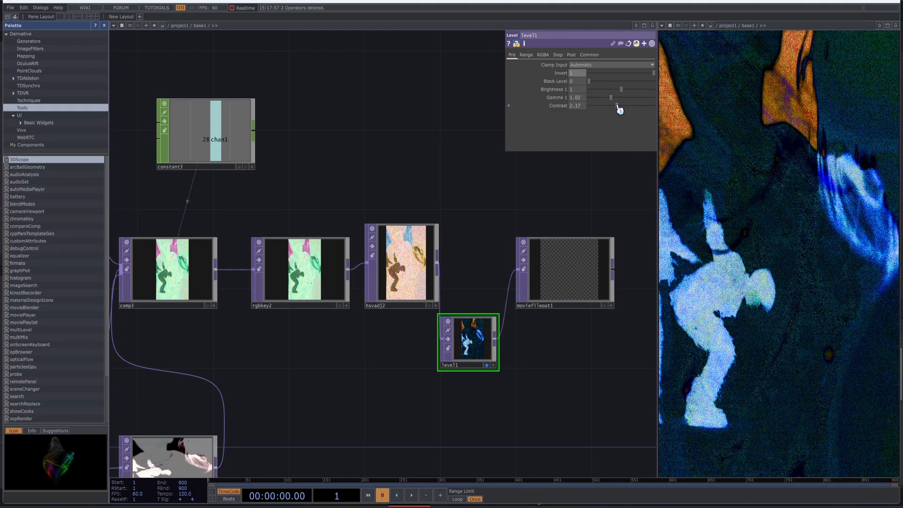
pyautogui.rightClick(561, 108)
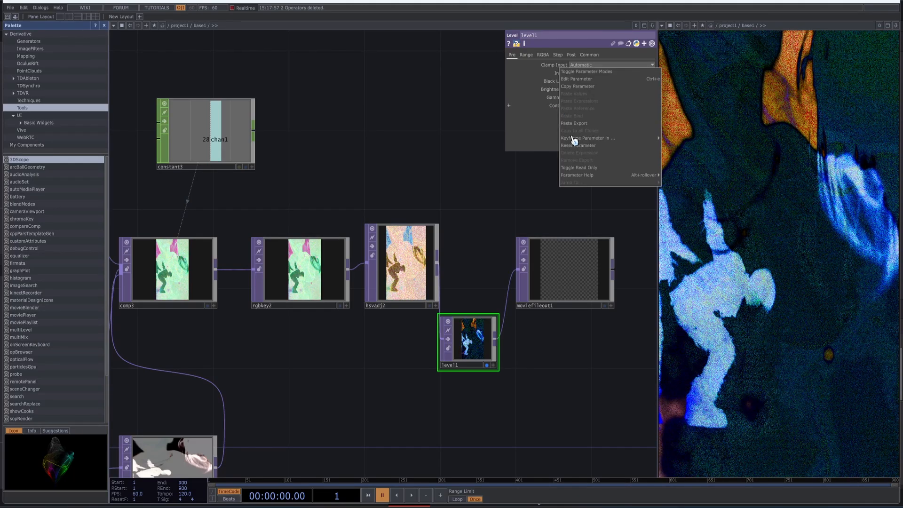
pyautogui.click(581, 147)
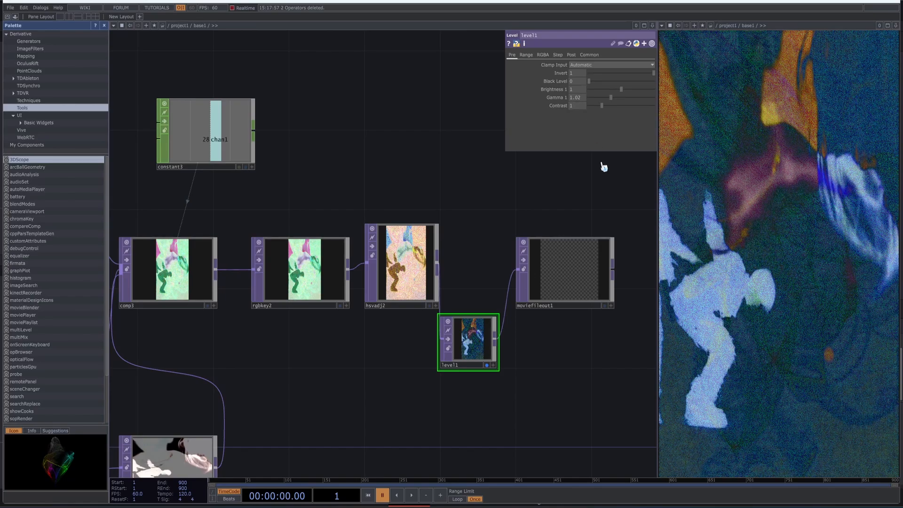
pyautogui.hotkey('ctrl', 'z')
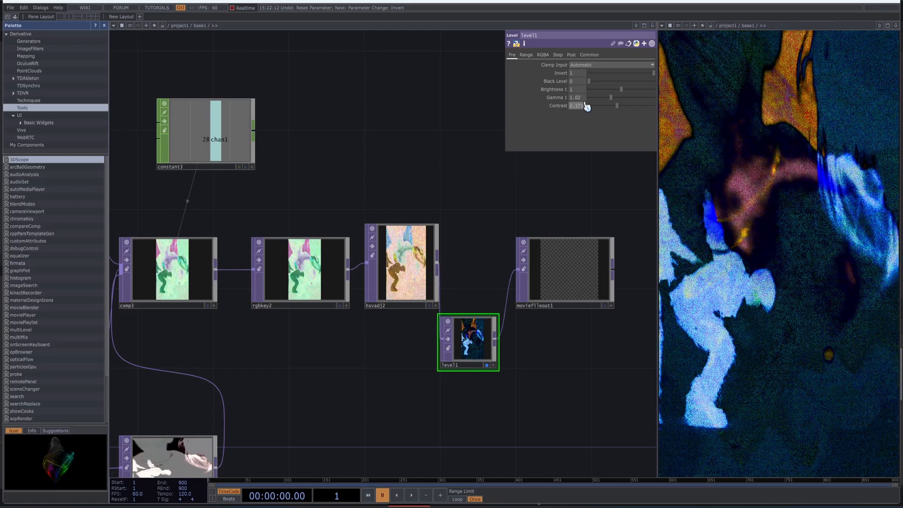
# Set level1's Contrast to 1 to compare the image, and undo the change.
pyautogui.click(585, 107)
pyautogui.write('1')
pyautogui.press('Return')
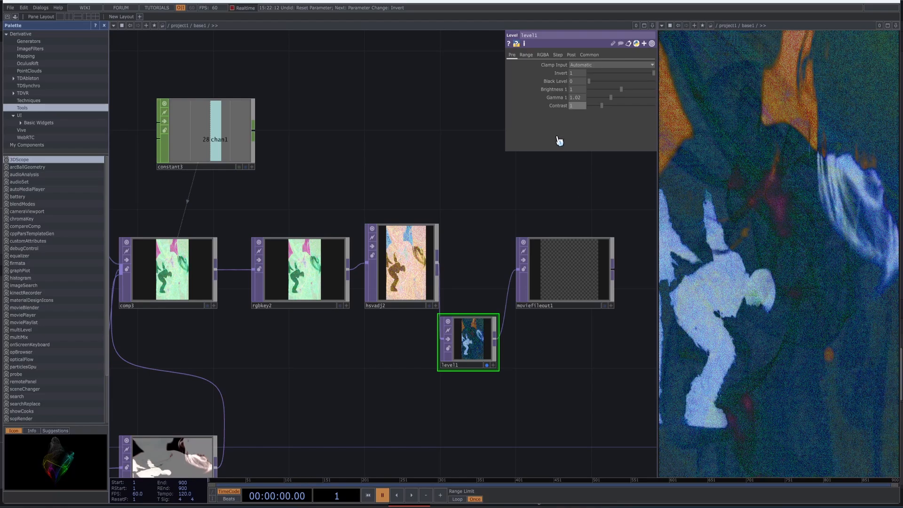
pyautogui.hotkey('ctrl', 'z')
# Trace the whole network from level1 back through null3 and displace2 to the serial1 and metaball1 operators.
pyautogui.scroll(-2, 434, 280)
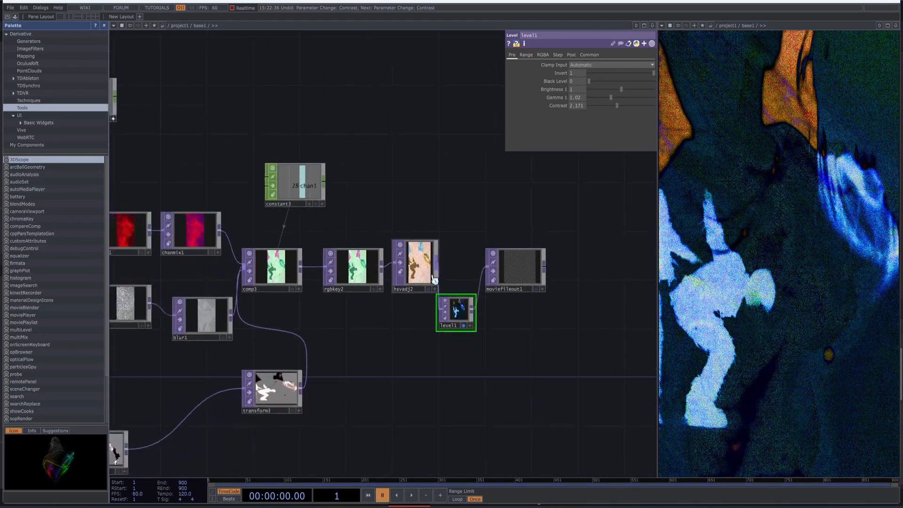
pyautogui.scroll(-3, 434, 280)
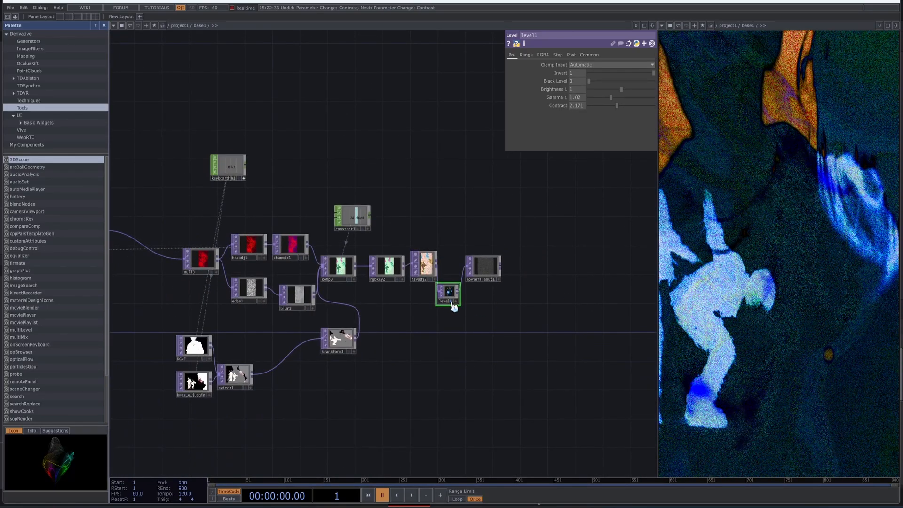
pyautogui.moveTo(186, 304); pyautogui.dragTo(459, 287)
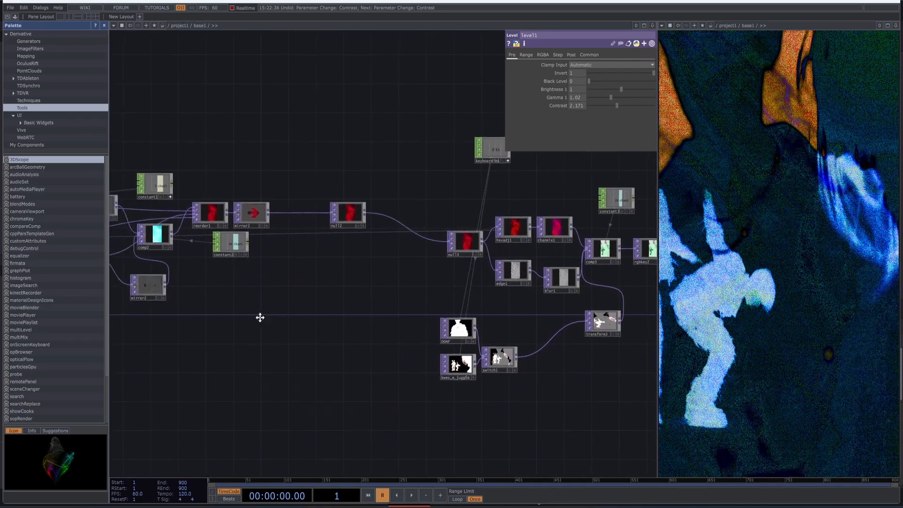
pyautogui.moveTo(261, 318); pyautogui.dragTo(195, 326)
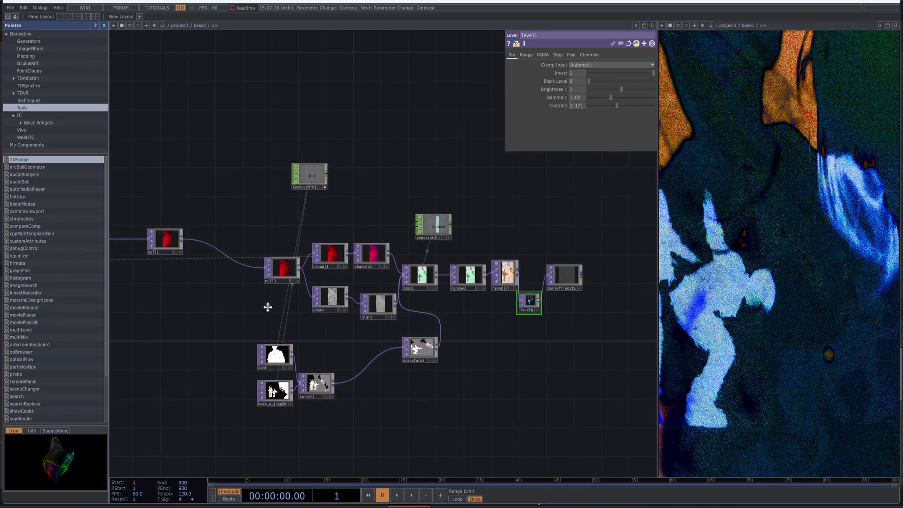
pyautogui.moveTo(267, 307); pyautogui.dragTo(543, 264)
pyautogui.moveTo(290, 325); pyautogui.dragTo(439, 299)
pyautogui.moveTo(295, 305); pyautogui.dragTo(405, 306)
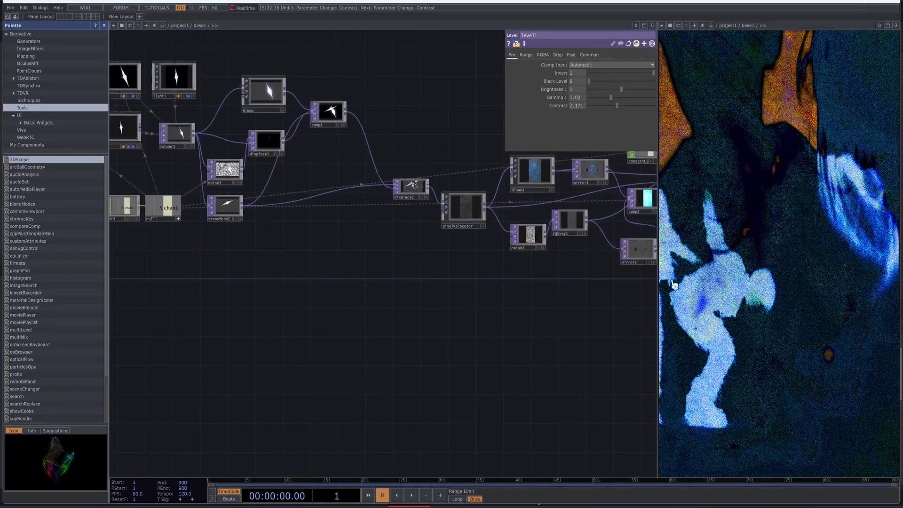
pyautogui.moveTo(674, 284); pyautogui.dragTo(864, 279)
pyautogui.moveTo(278, 252); pyautogui.dragTo(429, 295, button='middle')
pyautogui.moveTo(272, 231); pyautogui.dragTo(391, 315)
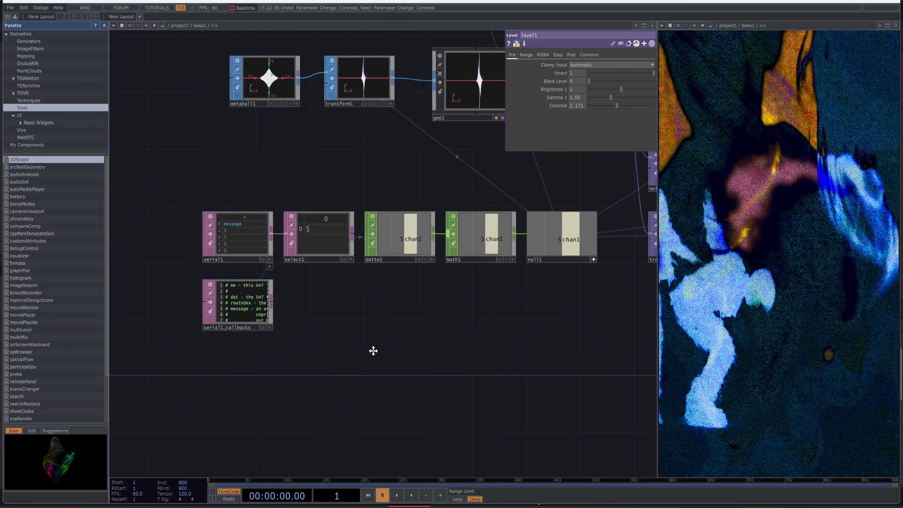
pyautogui.moveTo(610, 330); pyautogui.dragTo(369, 407)
pyautogui.scroll(-4, 418, 387)
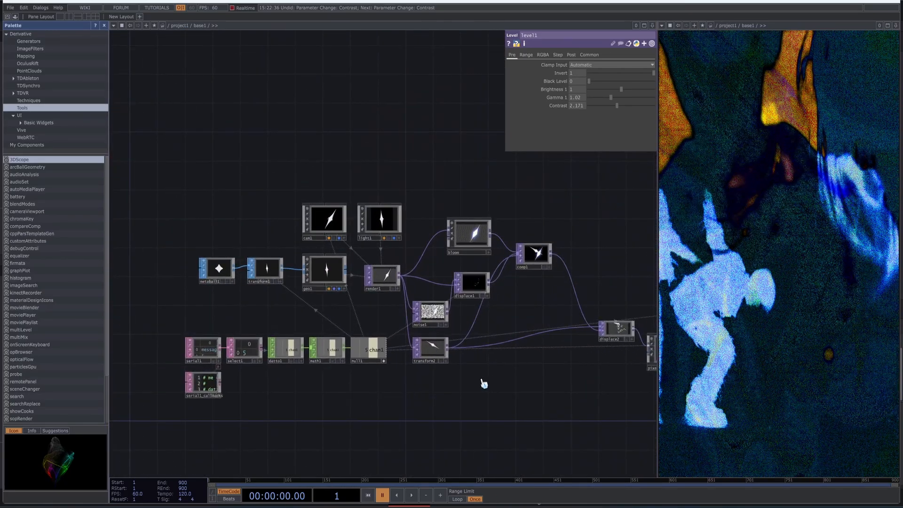
# Delete the constant1 operator above comp2, next to mirror1.
pyautogui.moveTo(484, 383); pyautogui.dragTo(389, 355)
pyautogui.click(642, 293)
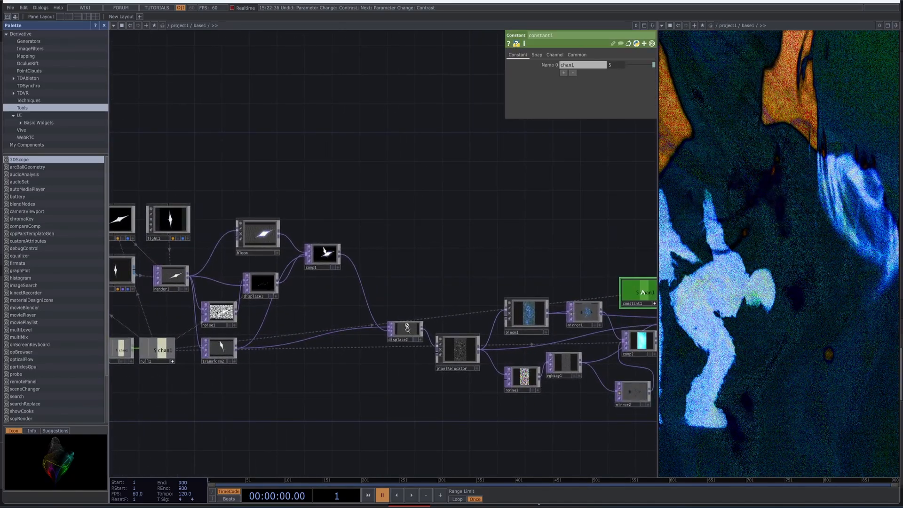
pyautogui.press('Delete')
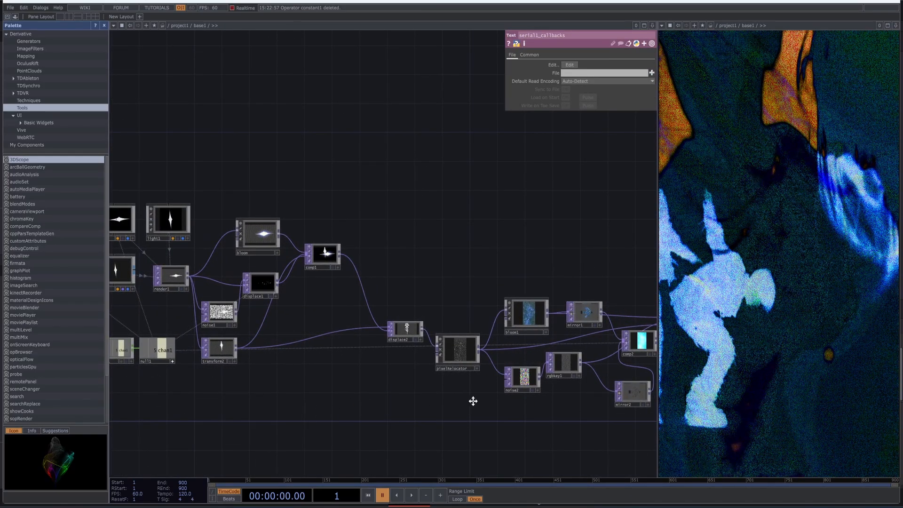
# Return to the metaball and serial chains, and inspect the transform parameters of transform1 and cam1.
pyautogui.moveTo(473, 401); pyautogui.dragTo(655, 388)
pyautogui.moveTo(323, 402); pyautogui.dragTo(442, 400)
pyautogui.scroll(3, 442, 397)
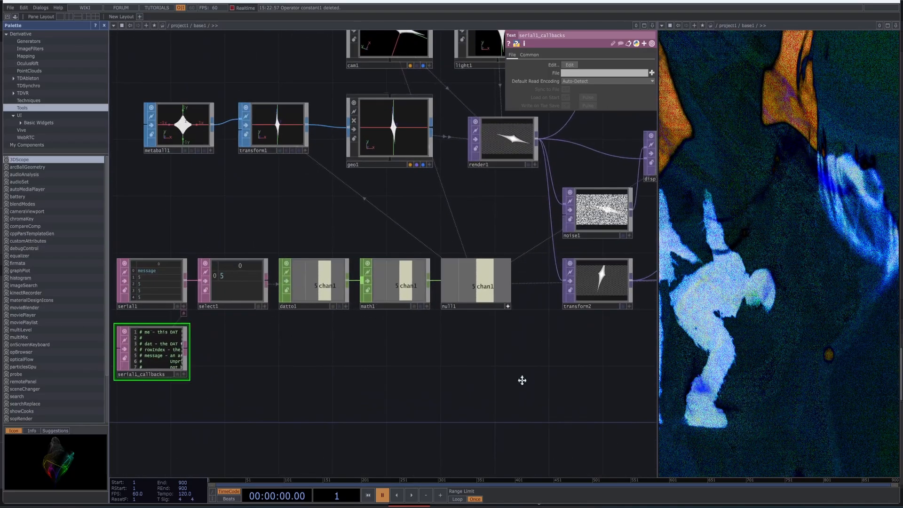
pyautogui.moveTo(522, 380); pyautogui.dragTo(476, 429)
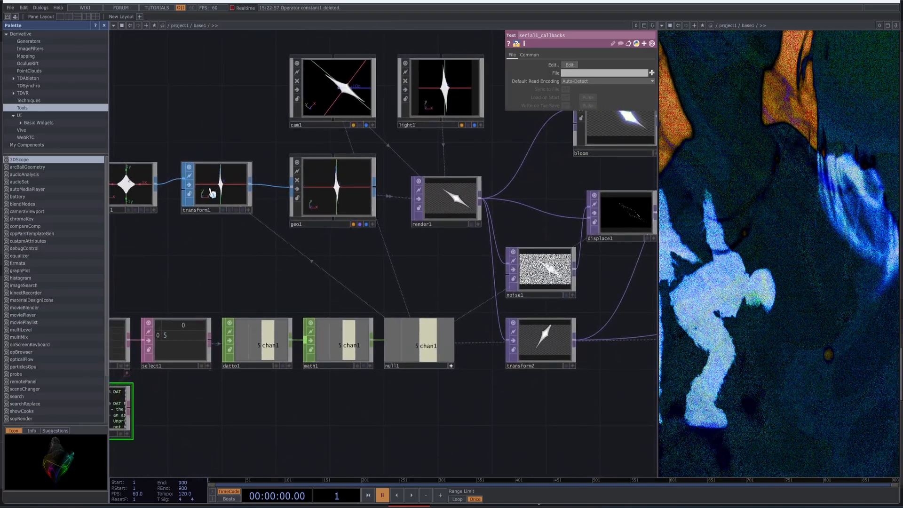
pyautogui.click(212, 194)
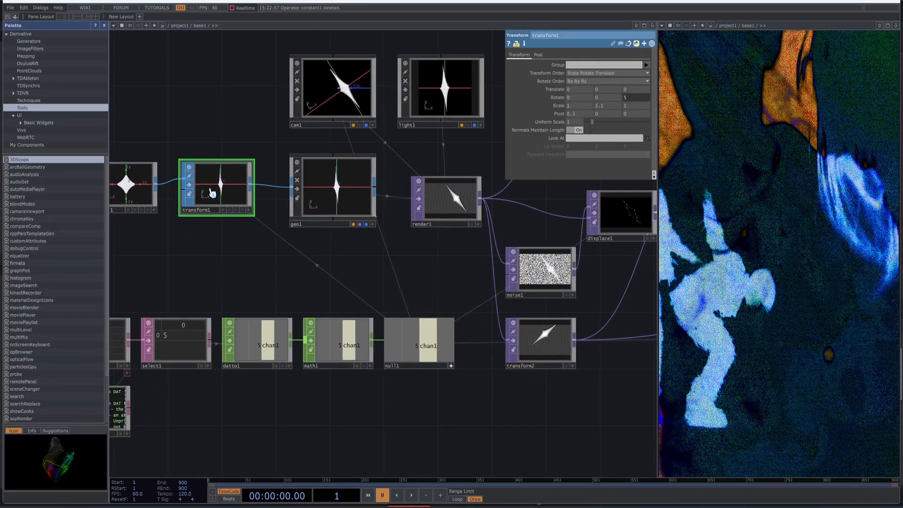
pyautogui.click(334, 113)
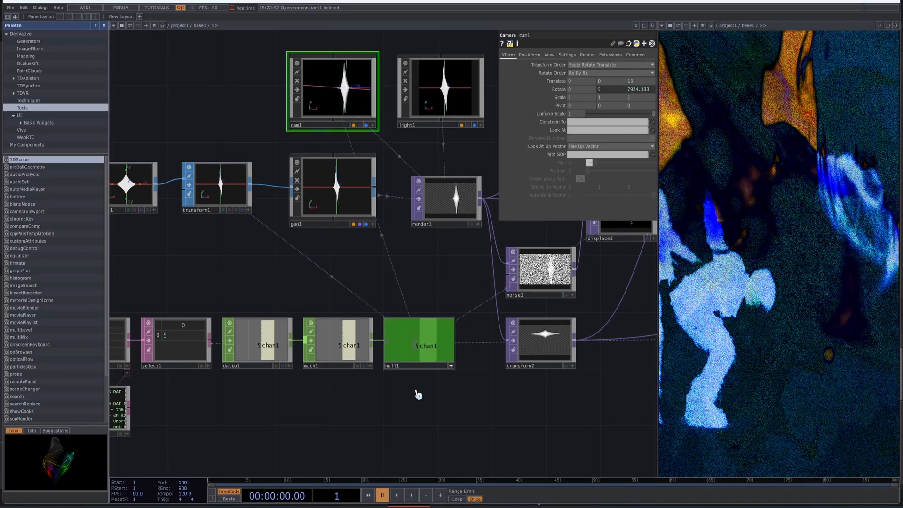
# Inspect displace1's parameters, expanding Displace Weight to check the expressions in its components.
pyautogui.moveTo(422, 411); pyautogui.dragTo(309, 443)
pyautogui.click(484, 236)
pyautogui.moveTo(533, 318); pyautogui.dragTo(475, 372)
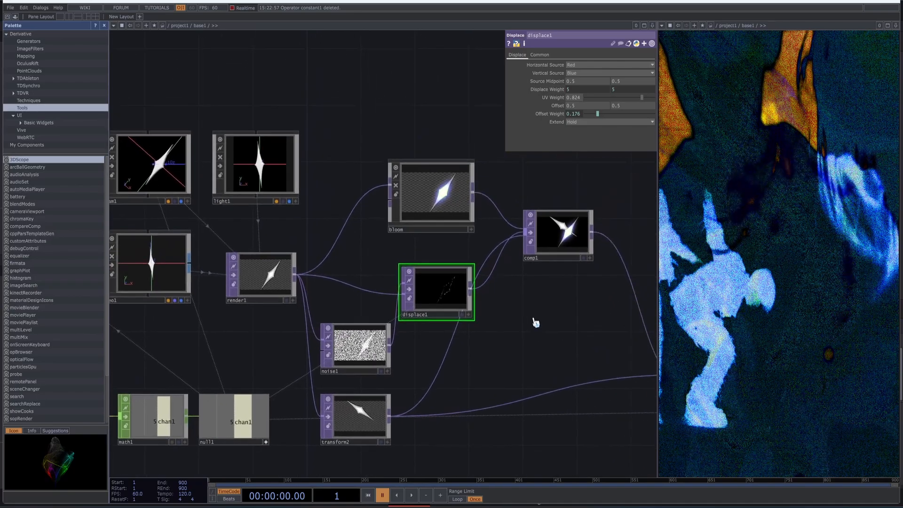
pyautogui.click(556, 92)
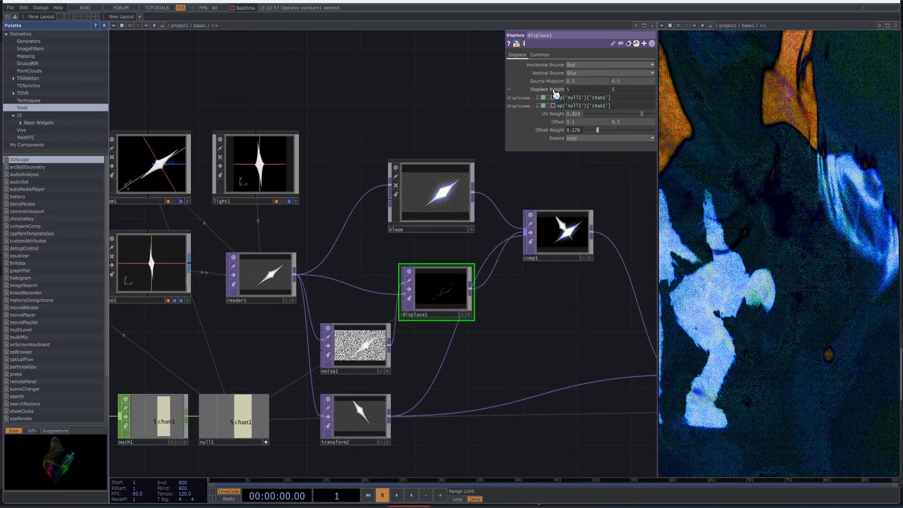
pyautogui.click(437, 288)
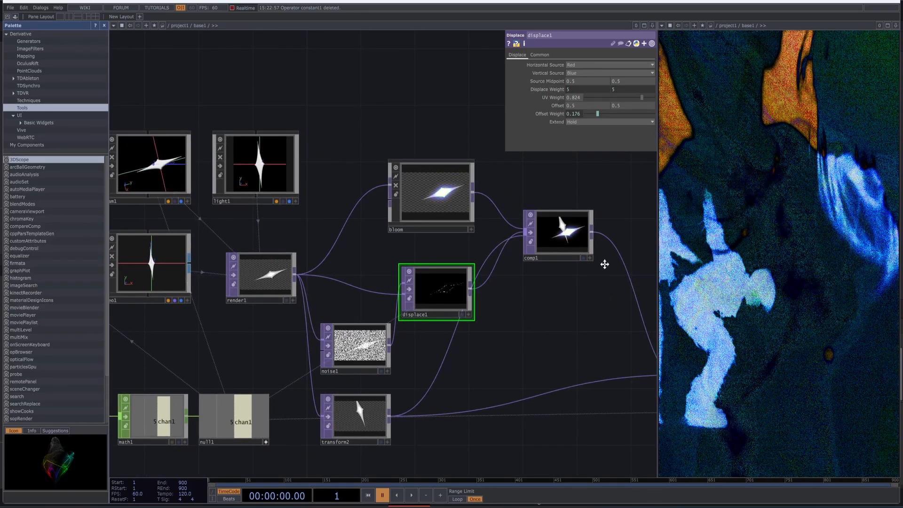
# Select transform2 beside null1 and review its Transform parameters.
pyautogui.moveTo(605, 264); pyautogui.dragTo(711, 163)
pyautogui.moveTo(311, 408); pyautogui.dragTo(378, 419)
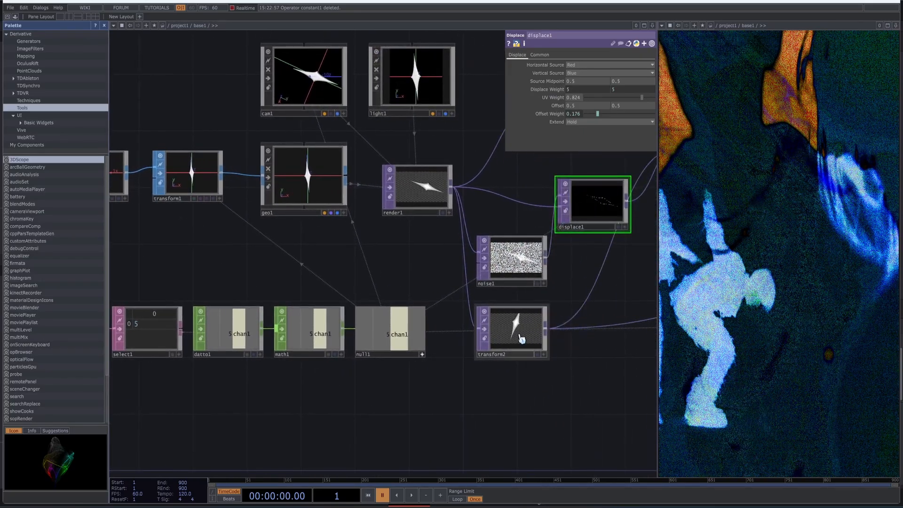
pyautogui.click(521, 339)
# Follow the chain through displace2 and pixelRelocator to comp2, and examine its composite operation, inputs and image up close.
pyautogui.moveTo(493, 396); pyautogui.dragTo(221, 391)
pyautogui.moveTo(413, 393); pyautogui.dragTo(182, 381)
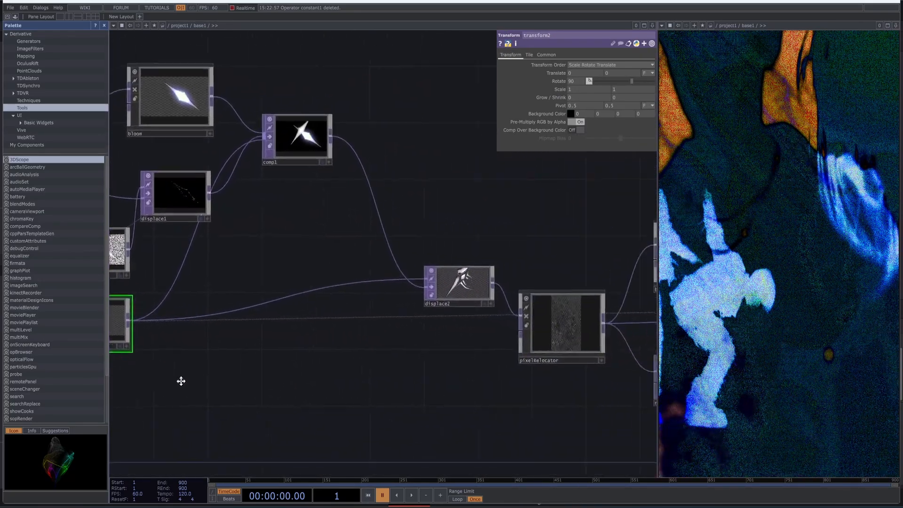
pyautogui.moveTo(518, 396); pyautogui.dragTo(202, 389)
pyautogui.moveTo(620, 356); pyautogui.dragTo(113, 376)
pyautogui.moveTo(428, 386); pyautogui.dragTo(588, 395)
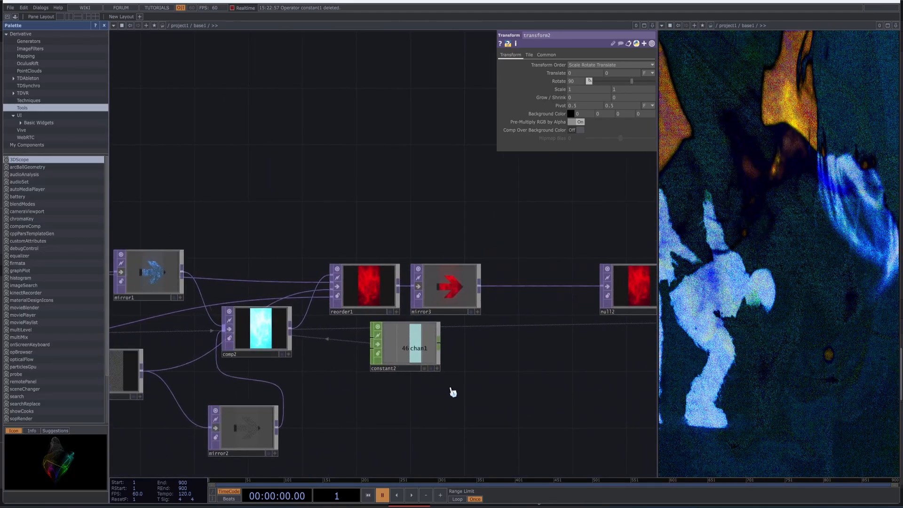
pyautogui.moveTo(452, 389); pyautogui.dragTo(609, 375, button='middle')
pyautogui.click(316, 347)
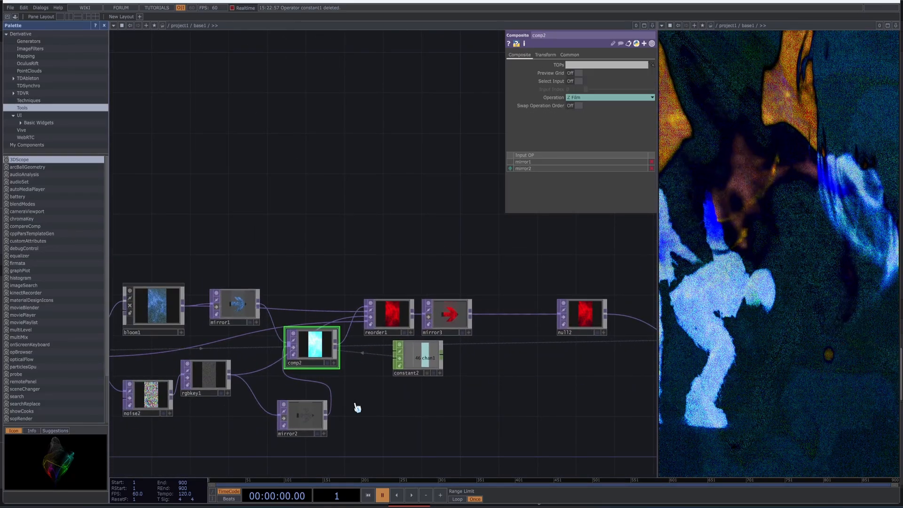
pyautogui.scroll(5, 355, 408)
pyautogui.moveTo(395, 325); pyautogui.dragTo(609, 394)
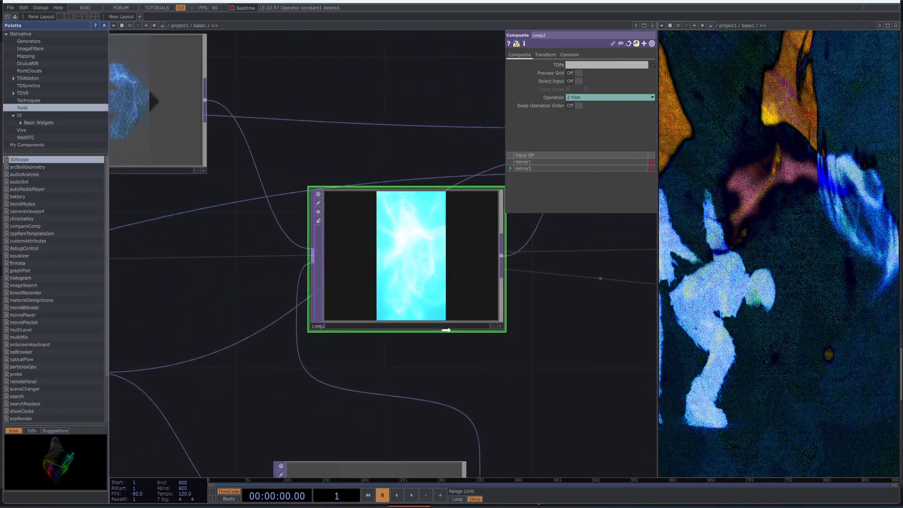
pyautogui.moveTo(445, 328); pyautogui.dragTo(228, 385)
pyautogui.hotkey('ctrl', 'z')
# Follow comp2's output through null2 and null3, and look closely at hsvadj1 and chanmix1.
pyautogui.scroll(-6, 581, 401)
pyautogui.moveTo(609, 394); pyautogui.dragTo(270, 384)
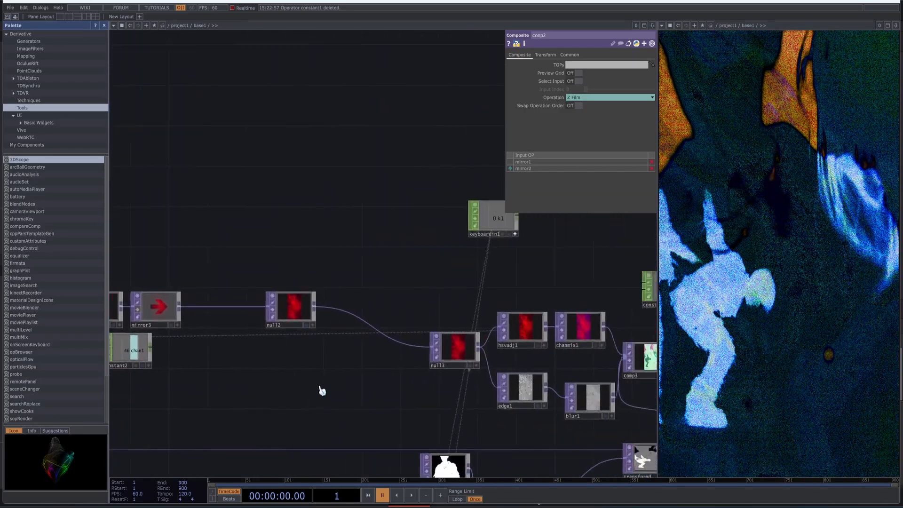
pyautogui.moveTo(376, 391); pyautogui.dragTo(341, 391)
pyautogui.moveTo(527, 271); pyautogui.dragTo(490, 271)
pyautogui.scroll(5, 485, 291)
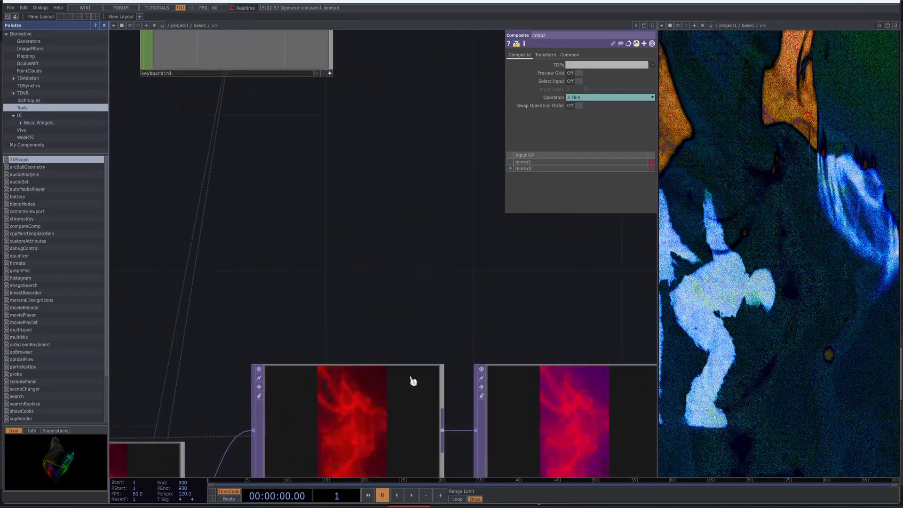
# Inspect hsvadj1's HSV Tweak parameters and its neighbouring nodes null3, keyboardin1, chanmix1 and edge1.
pyautogui.click(375, 396)
pyautogui.scroll(-3, 378, 324)
pyautogui.moveTo(380, 284); pyautogui.dragTo(517, 222)
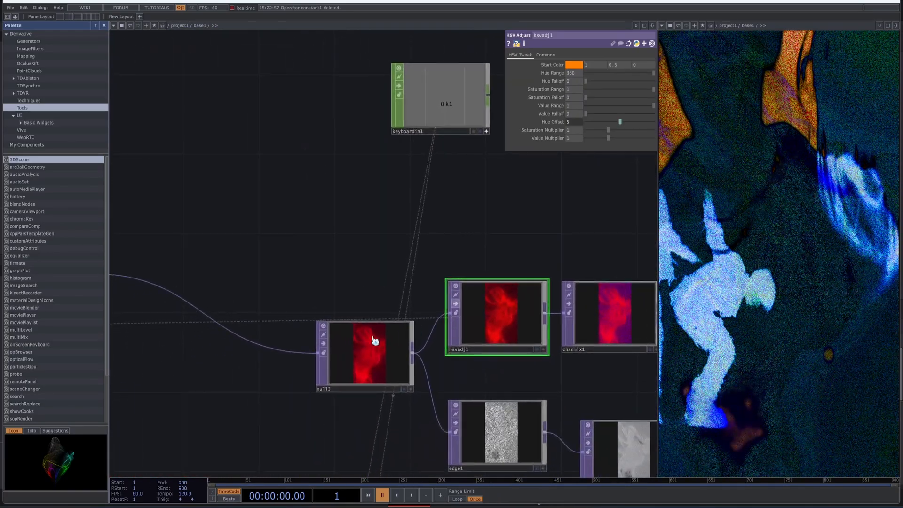
pyautogui.scroll(-4, 205, 398)
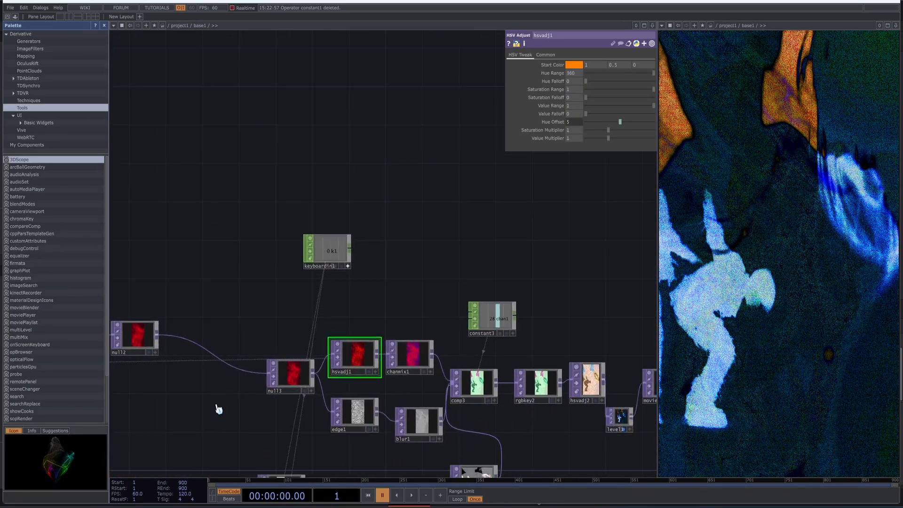
pyautogui.scroll(2, 213, 400)
pyautogui.scroll(1, 217, 405)
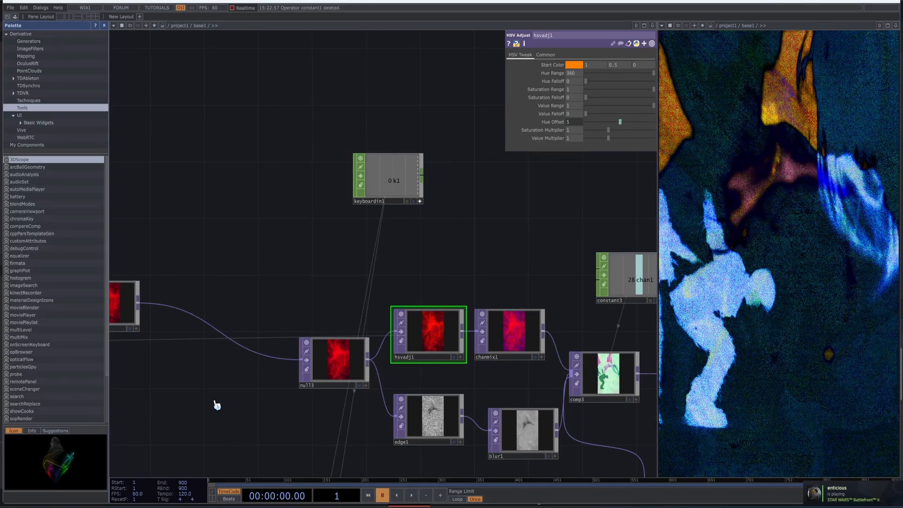
pyautogui.scroll(-5, 278, 278)
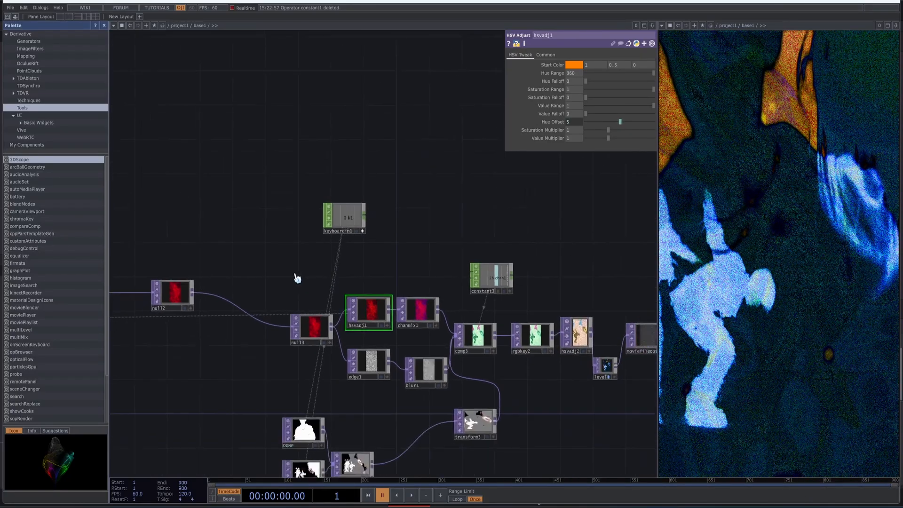
# Trace the whole network from the serial sensor and metaball nodes to moviefileout1, and return to the start of the chain.
pyautogui.scroll(10, 331, 361)
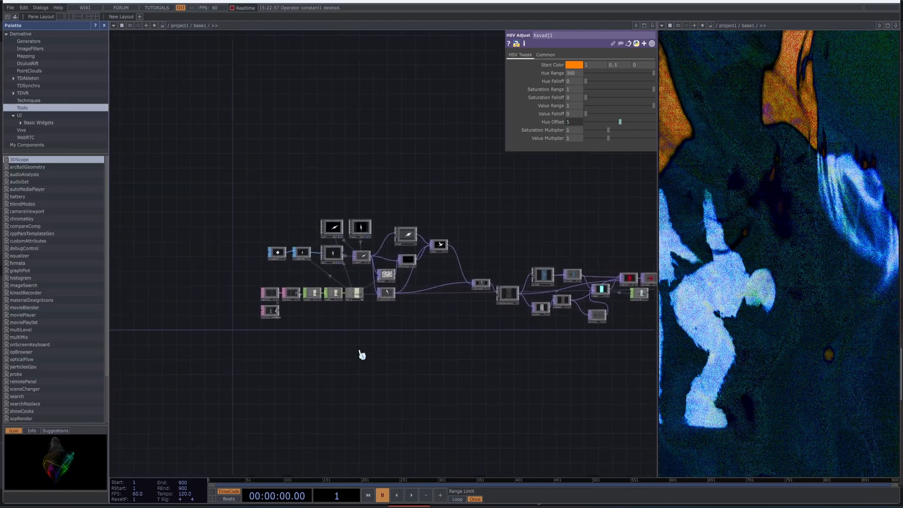
pyautogui.moveTo(306, 365); pyautogui.dragTo(361, 371)
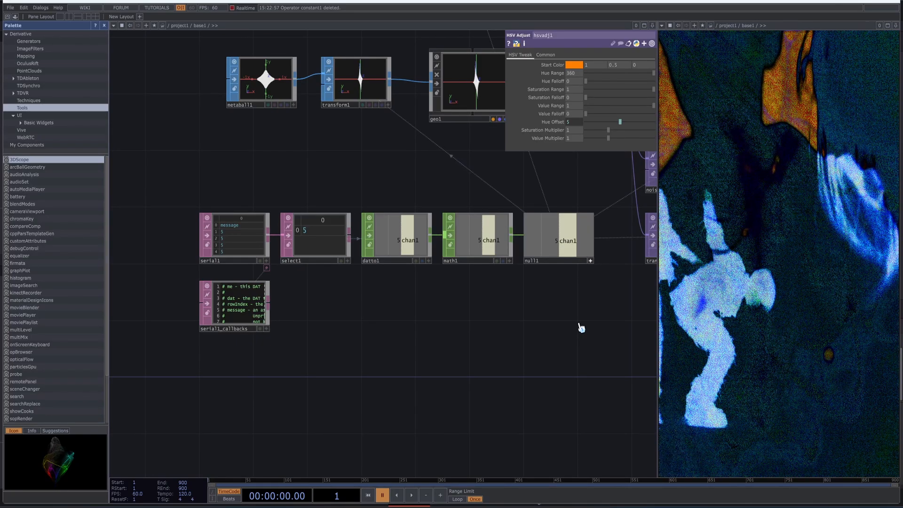
pyautogui.scroll(-3, 579, 324)
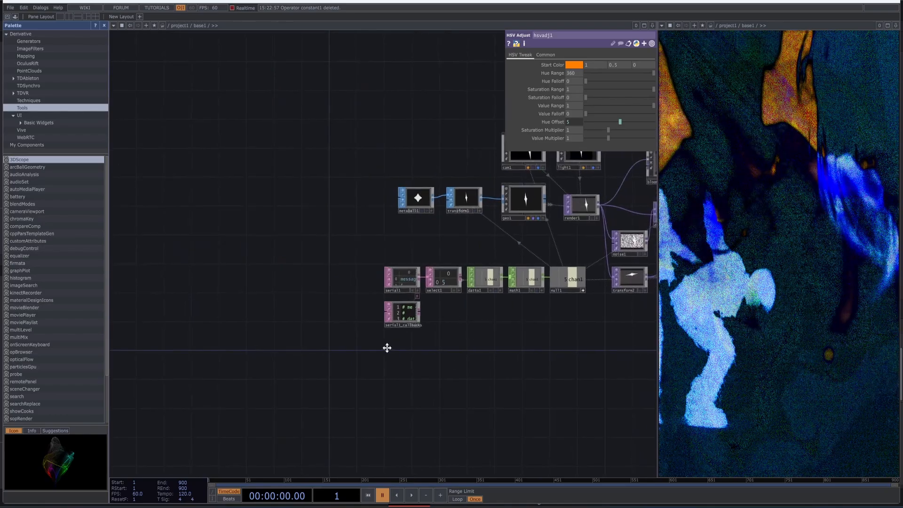
pyautogui.moveTo(387, 347); pyautogui.dragTo(211, 365)
pyautogui.moveTo(504, 371); pyautogui.dragTo(129, 359)
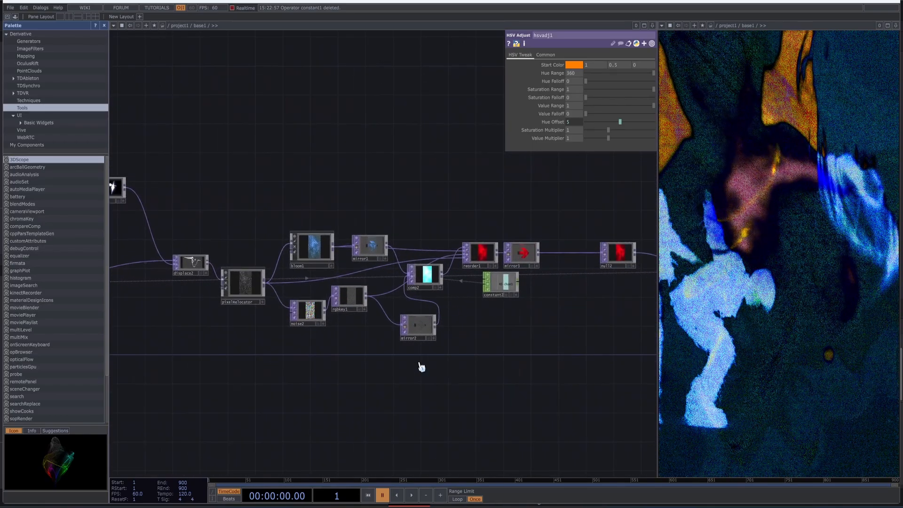
pyautogui.moveTo(439, 341); pyautogui.dragTo(105, 353)
pyautogui.moveTo(649, 356); pyautogui.dragTo(454, 360)
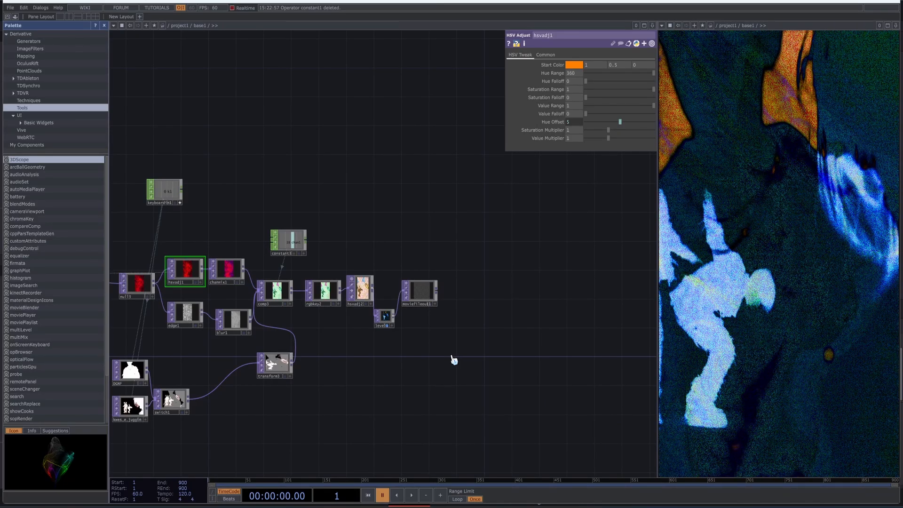
pyautogui.moveTo(522, 377); pyautogui.dragTo(794, 355)
pyautogui.moveTo(339, 366); pyautogui.dragTo(628, 347)
pyautogui.moveTo(480, 353); pyautogui.dragTo(635, 353)
pyautogui.moveTo(291, 345); pyautogui.dragTo(512, 346)
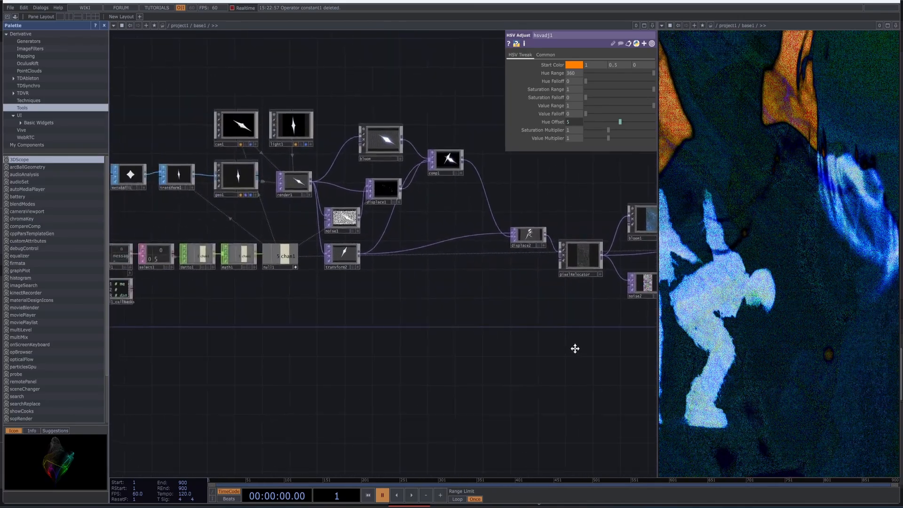
# Add an Audio File In CHOP in the empty area below the serial sensor chain.
pyautogui.moveTo(427, 362)
pyautogui.mouseDown()
pyautogui.moveTo(499, 365)
pyautogui.moveTo(468, 366)
pyautogui.mouseUp()
pyautogui.press('Tab')
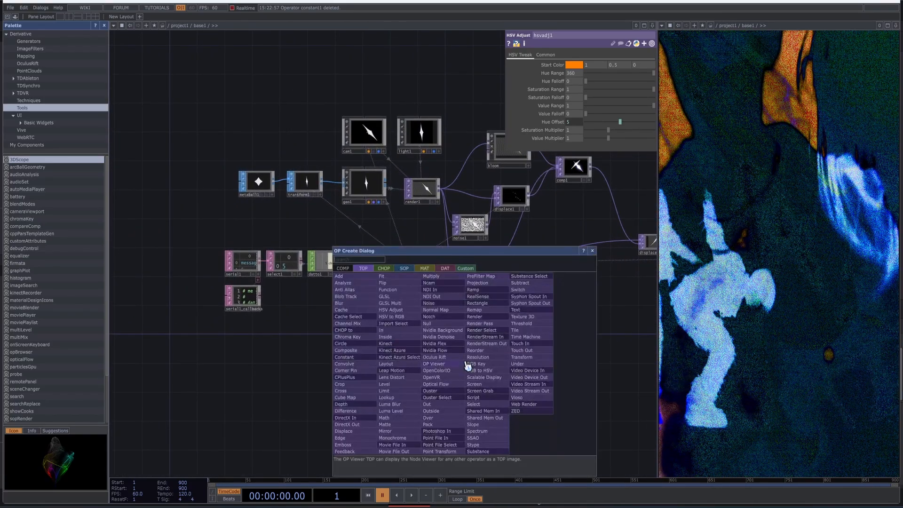
pyautogui.click(383, 268)
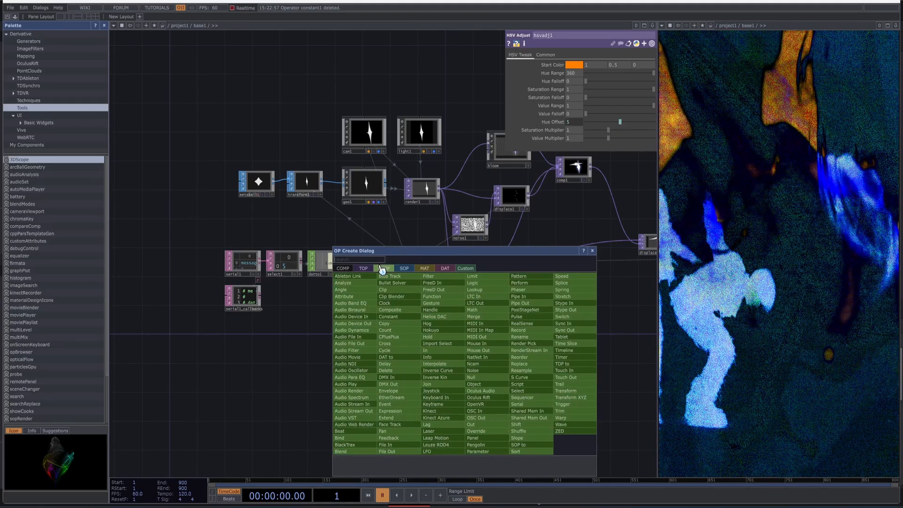
pyautogui.click(360, 339)
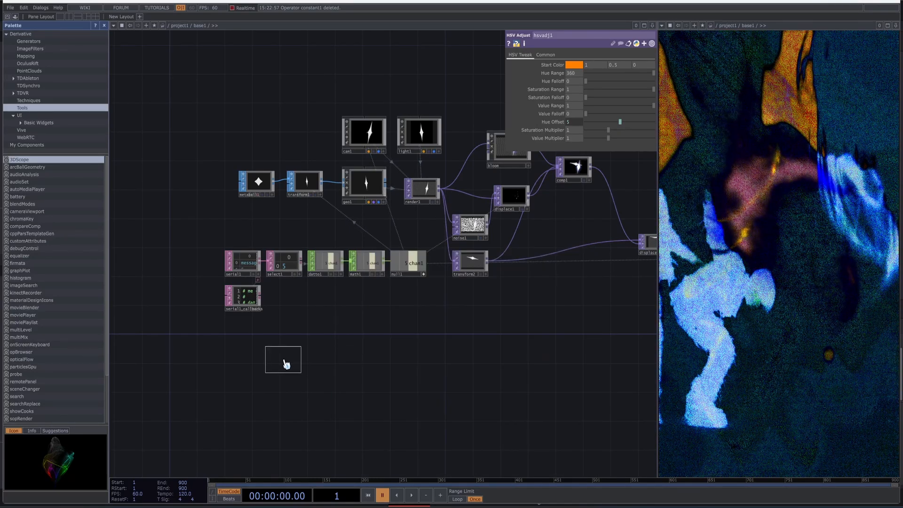
pyautogui.click(287, 365)
pyautogui.scroll(5, 305, 364)
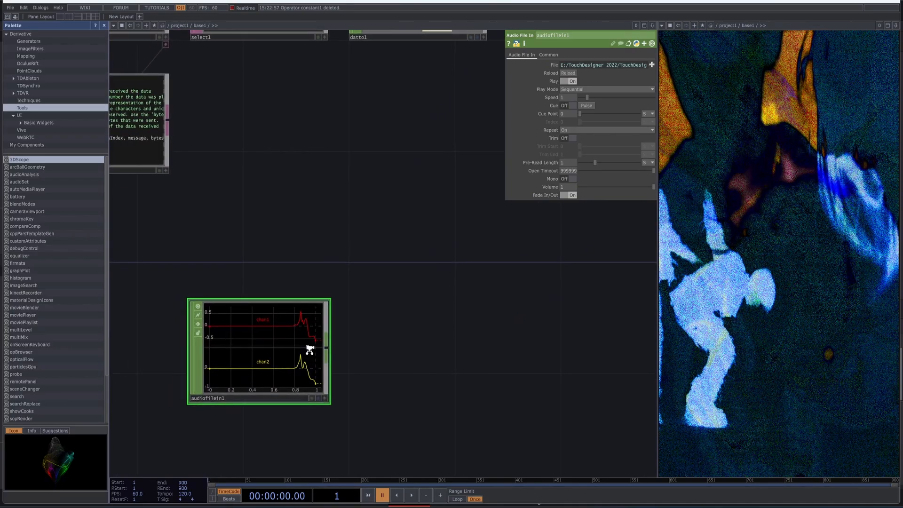
pyautogui.scroll(-3, 310, 351)
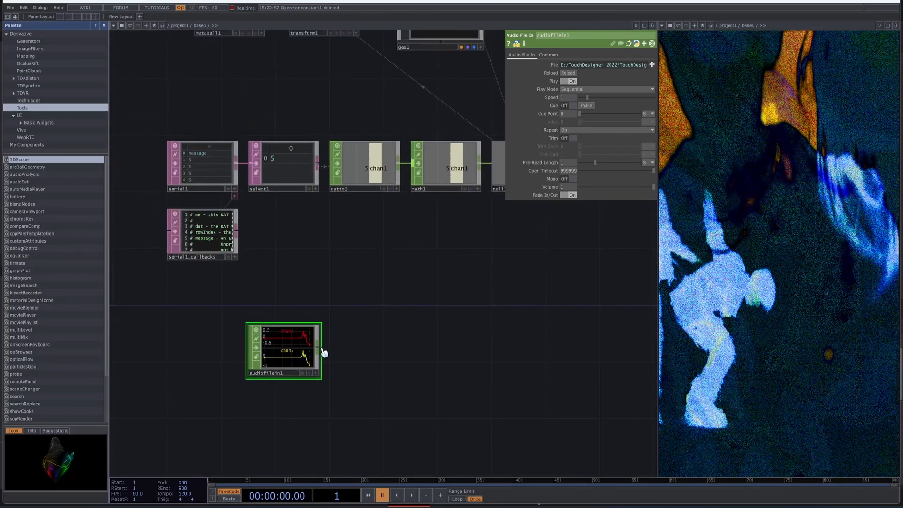
# Add an Audio Device Out CHOP beside audiofilein1, wired to its output.
pyautogui.click(404, 354)
pyautogui.click(306, 317)
pyautogui.click(418, 351)
# Play the timeline briefly with the audio wired in, rewind it to frame 1, and move audiodevout1 down and back.
pyautogui.press('space')
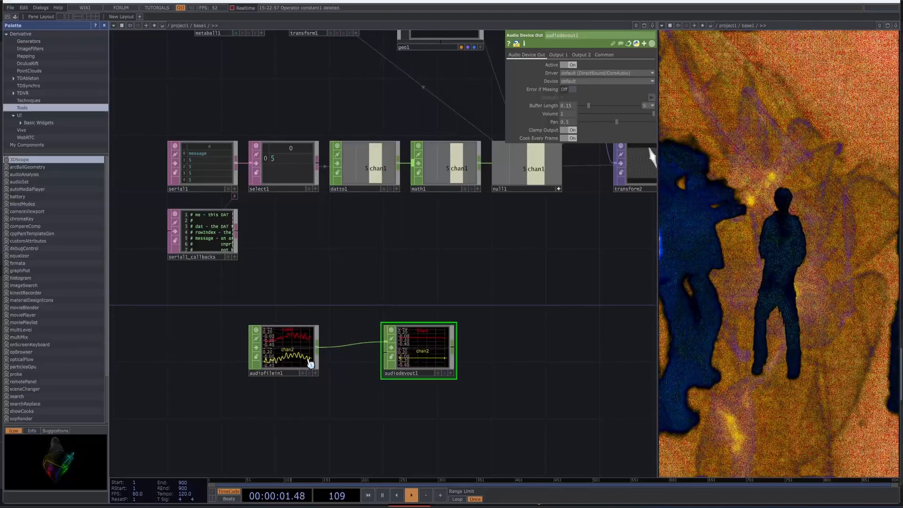
pyautogui.press('space')
pyautogui.click(301, 369)
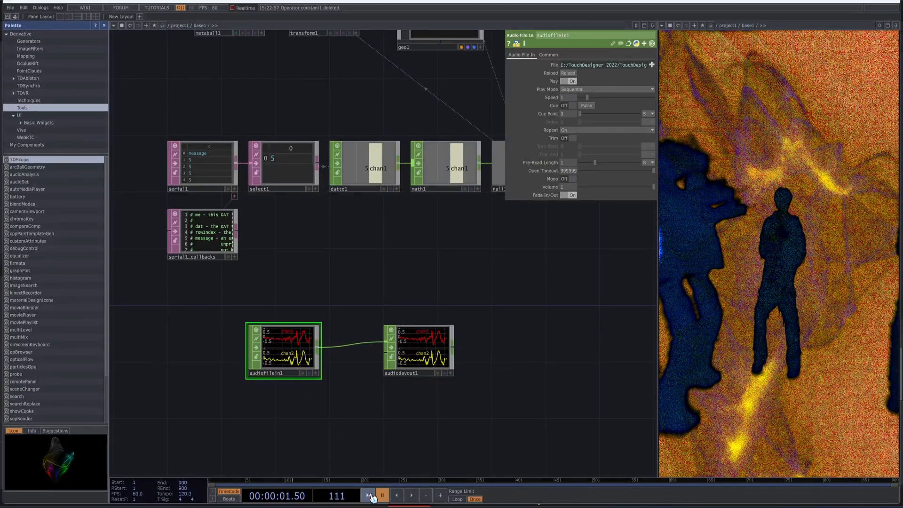
pyautogui.click(370, 496)
pyautogui.moveTo(406, 323); pyautogui.dragTo(405, 394)
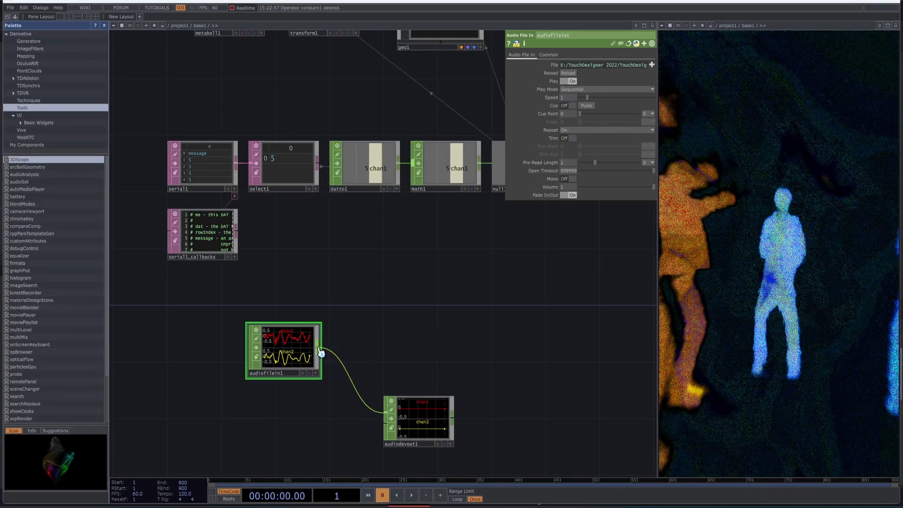
pyautogui.moveTo(421, 432); pyautogui.dragTo(421, 361)
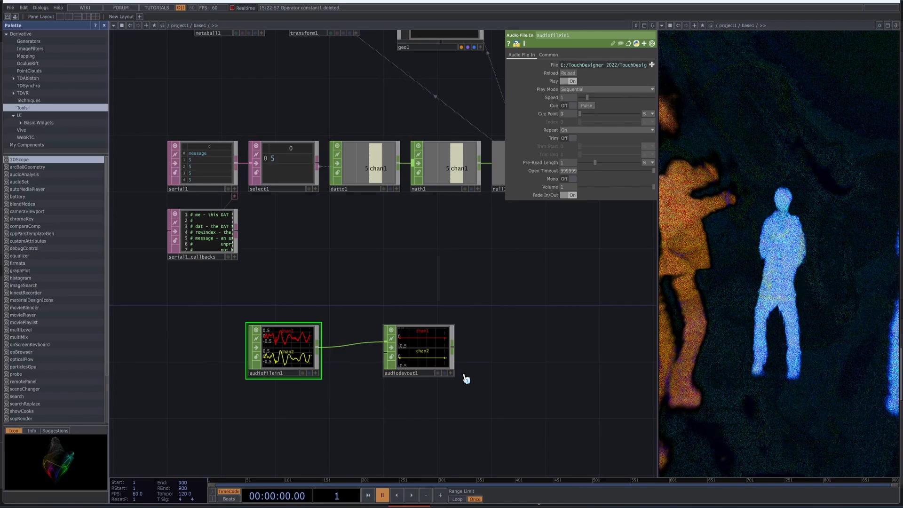
# Review audiodevout1's parameters, and select moviefileout1 at the end of the chain to examine its Movie Out settings.
pyautogui.click(446, 369)
pyautogui.scroll(-6, 456, 375)
pyautogui.moveTo(472, 379); pyautogui.dragTo(147, 402)
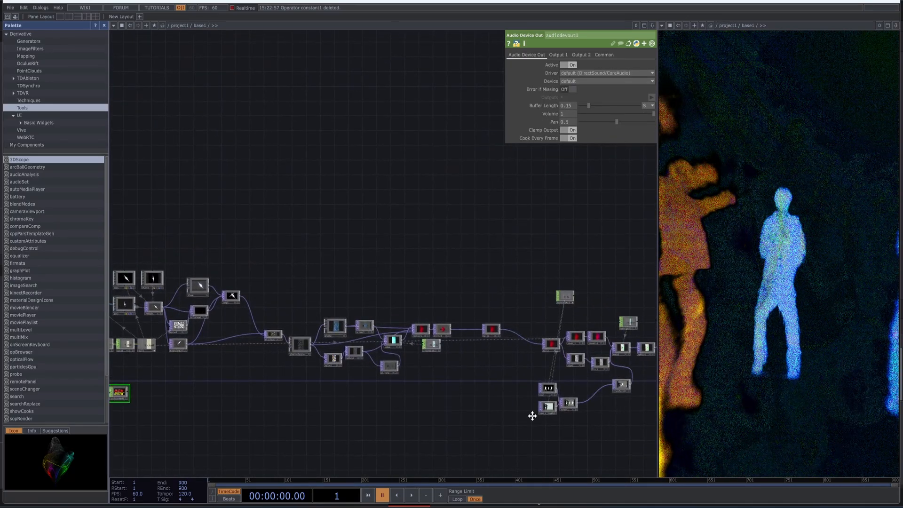
pyautogui.moveTo(533, 416); pyautogui.dragTo(358, 399)
pyautogui.click(524, 333)
pyautogui.moveTo(236, 394); pyautogui.dragTo(679, 368)
pyautogui.moveTo(494, 378); pyautogui.dragTo(324, 367)
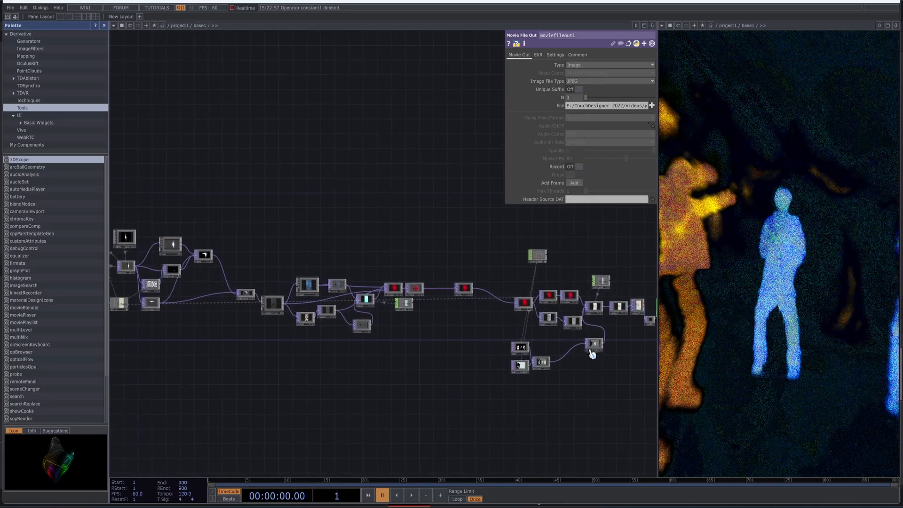
pyautogui.moveTo(592, 353); pyautogui.dragTo(504, 397)
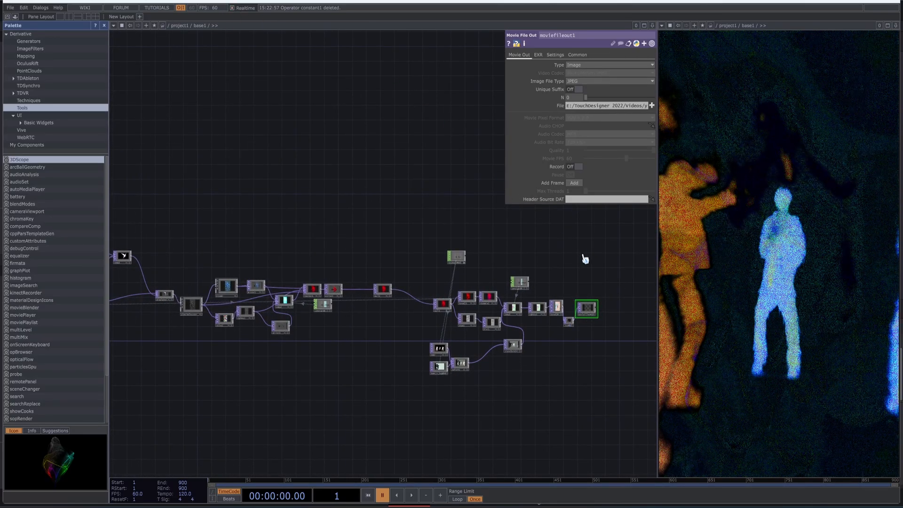
pyautogui.scroll(5, 584, 259)
pyautogui.moveTo(609, 324); pyautogui.dragTo(480, 187)
pyautogui.scroll(-2, 526, 169)
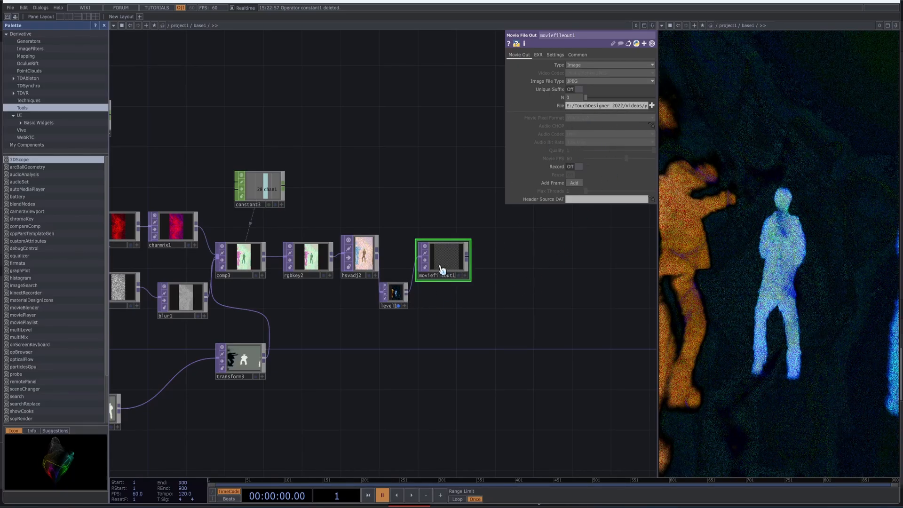
# Return to the audio nodes below the serial chain and delete audiofilein1 and audiodevout1.
pyautogui.scroll(-8, 432, 298)
pyautogui.moveTo(296, 343); pyautogui.dragTo(588, 312)
pyautogui.scroll(6, 436, 322)
pyautogui.scroll(5, 435, 323)
pyautogui.moveTo(468, 284); pyautogui.dragTo(792, 340)
pyautogui.moveTo(379, 273); pyautogui.dragTo(574, 126)
pyautogui.scroll(-5, 481, 271)
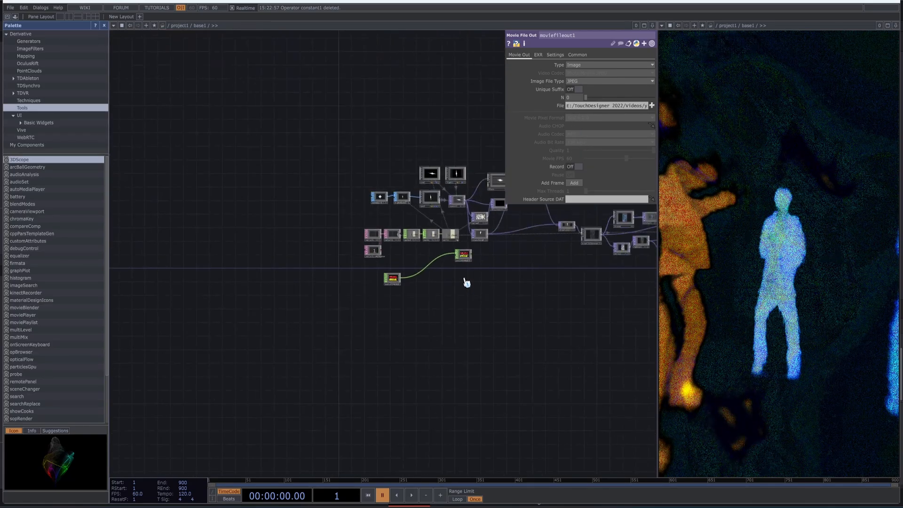
pyautogui.scroll(5, 425, 311)
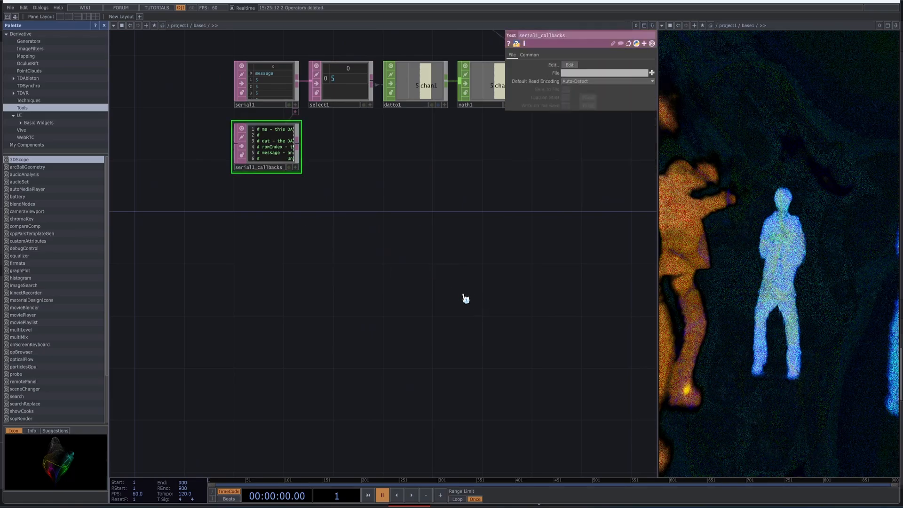
# Frame the complete network and select moviefileout1 for a final overview, restoring pixelRelocator to its place in the chain.
pyautogui.press('h')
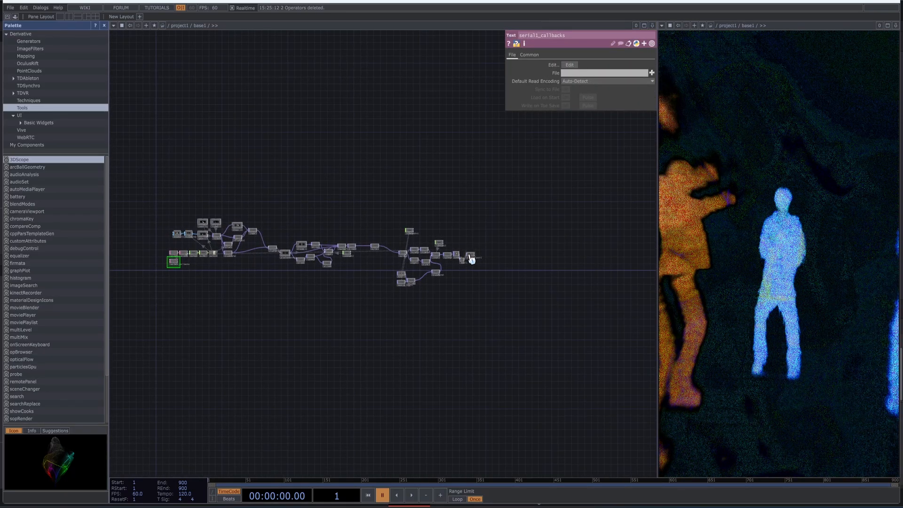
pyautogui.click(470, 256)
pyautogui.moveTo(301, 278); pyautogui.dragTo(342, 319)
pyautogui.scroll(2, 360, 302)
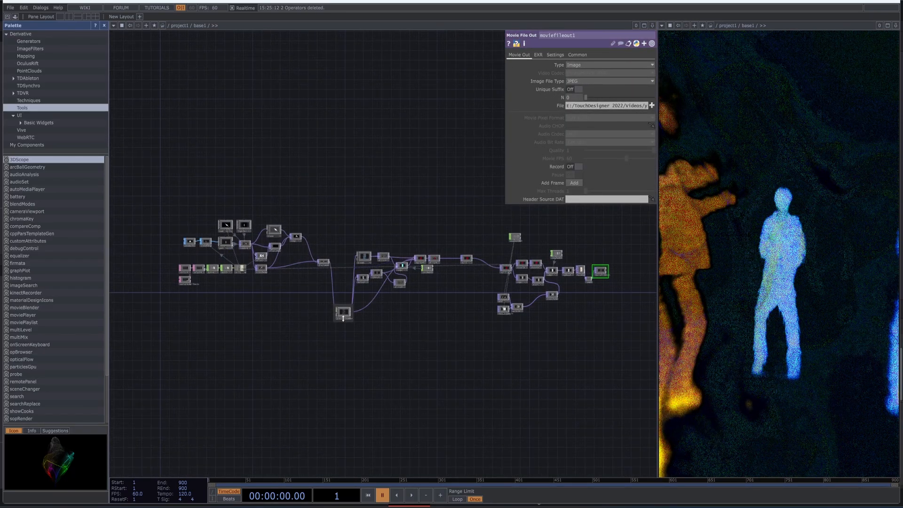
pyautogui.moveTo(338, 266); pyautogui.dragTo(340, 264)
pyautogui.moveTo(365, 343); pyautogui.dragTo(384, 377)
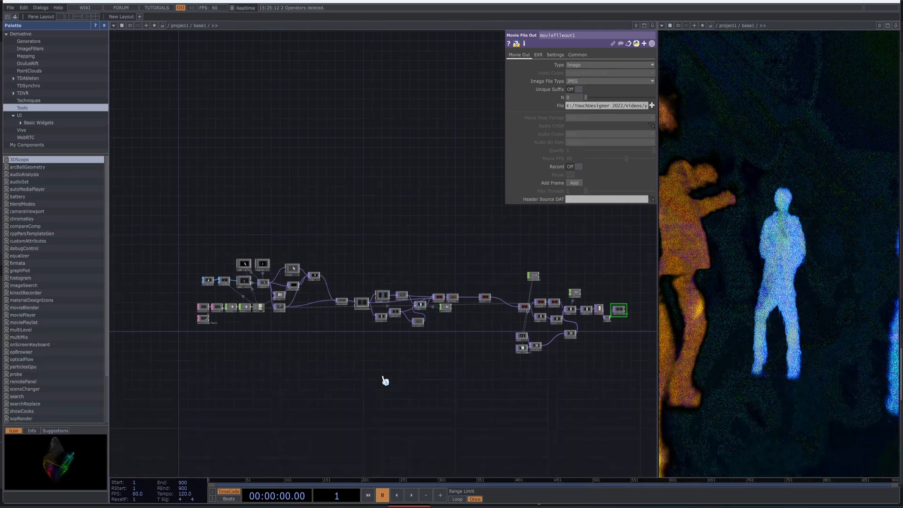